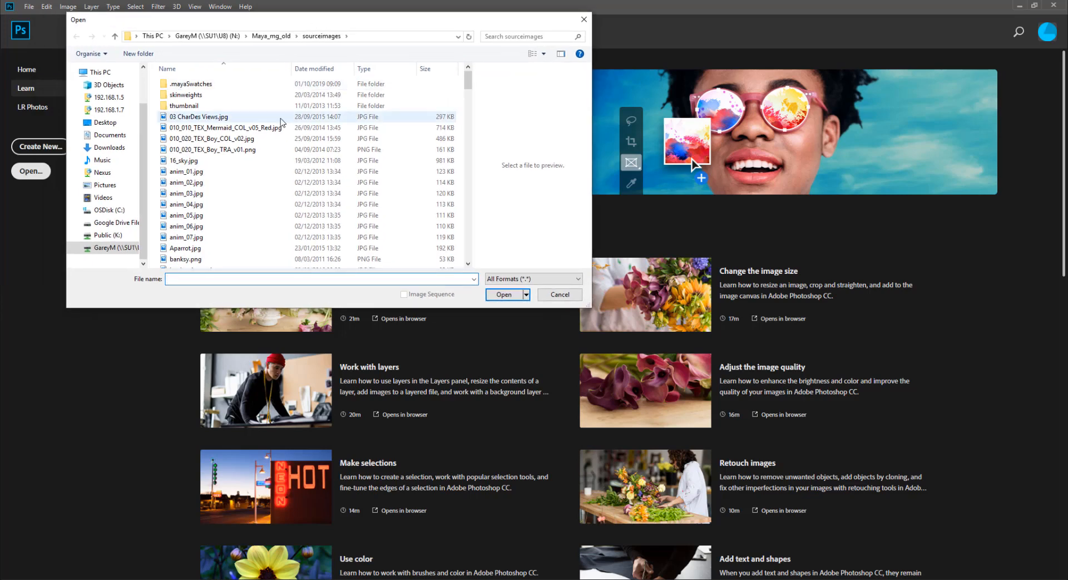
Open cubeface_start.jpg from the sourceimages folder
scroll(262, 143, "down", 9)
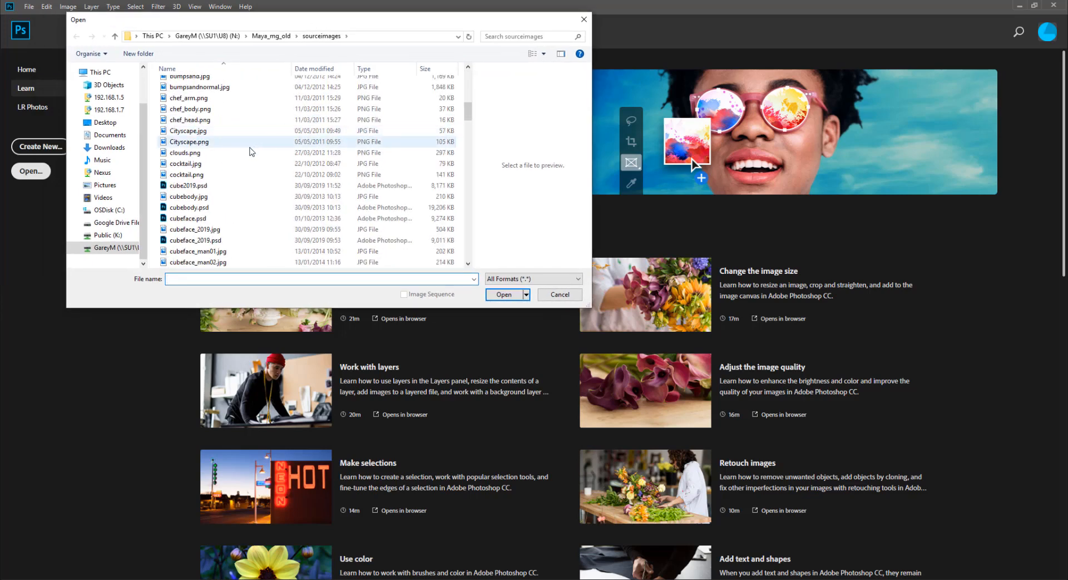
scroll(228, 211, "down", 2)
left_click(201, 232)
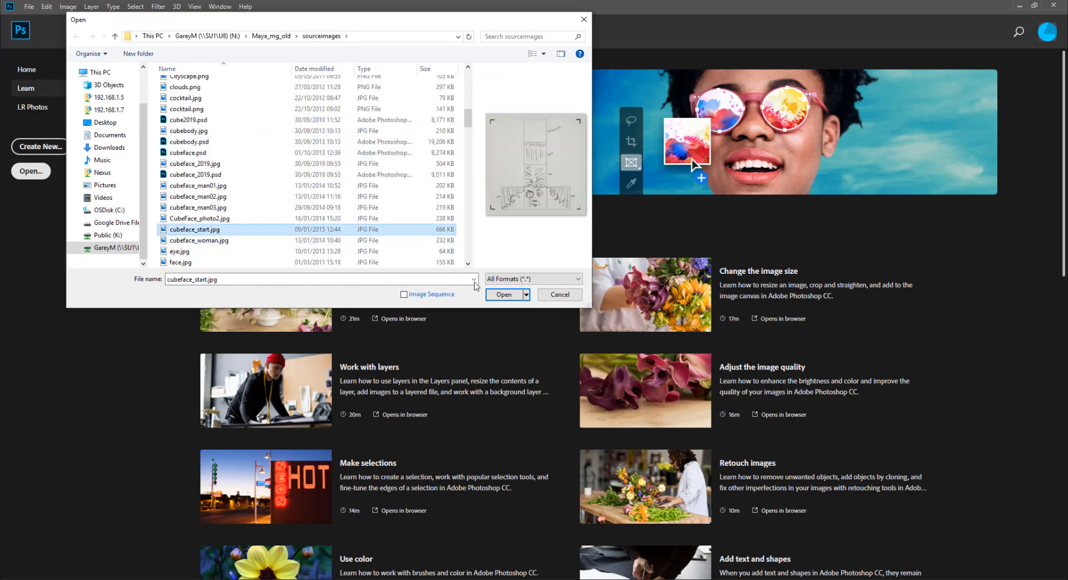
left_click(504, 294)
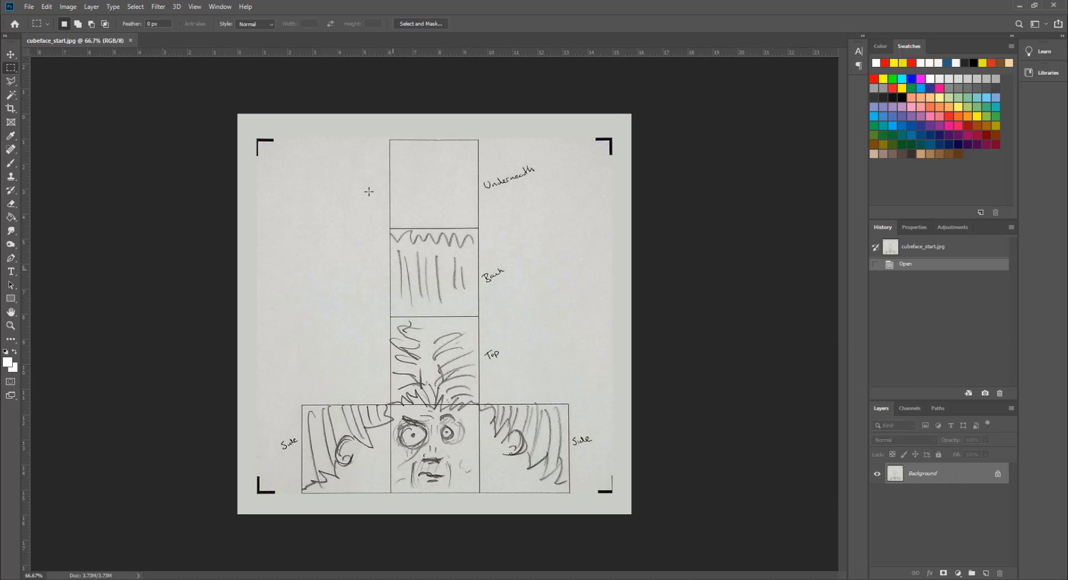
Set the workspace to Essentials (Default)
left_click(221, 7)
mouse_move(226, 29)
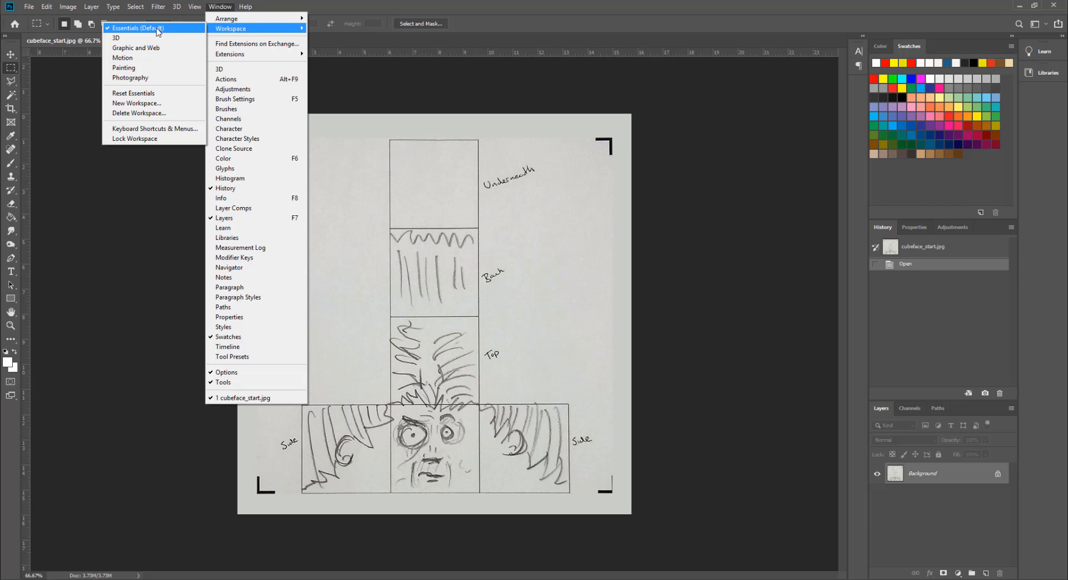
left_click(157, 29)
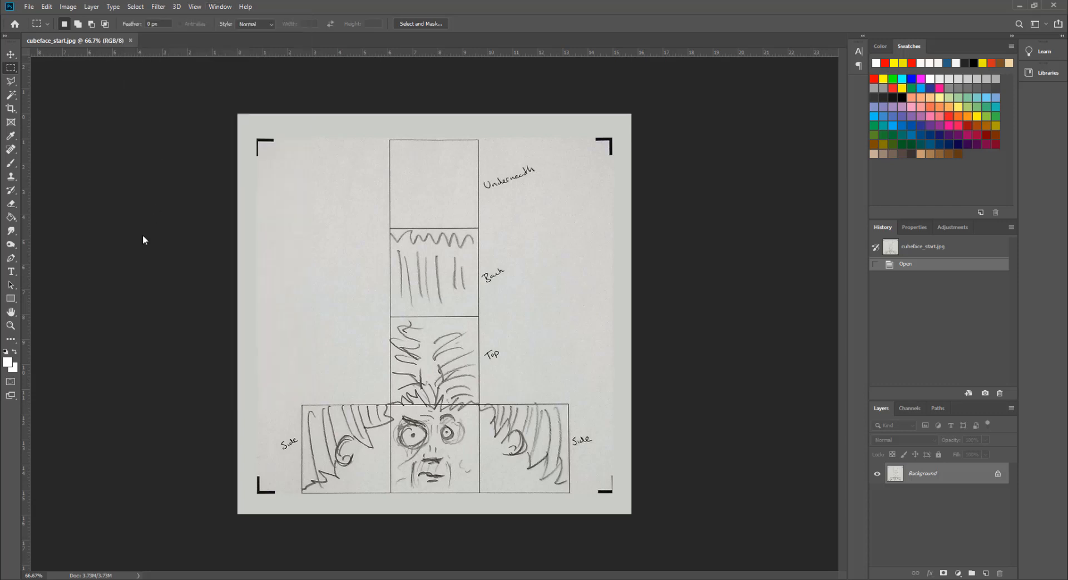
left_click(1063, 38)
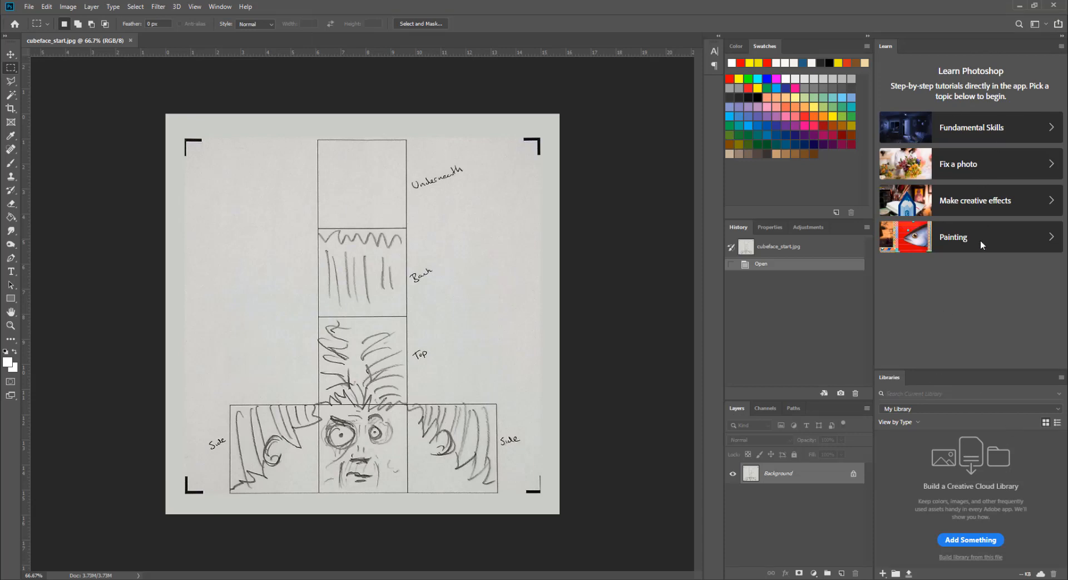
left_click(1062, 37)
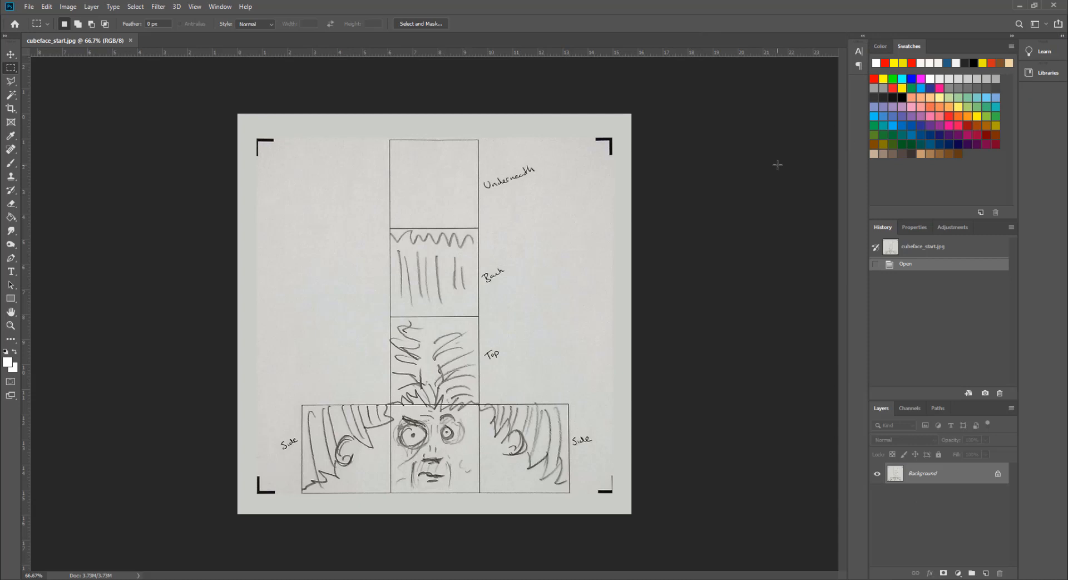
left_click(223, 7)
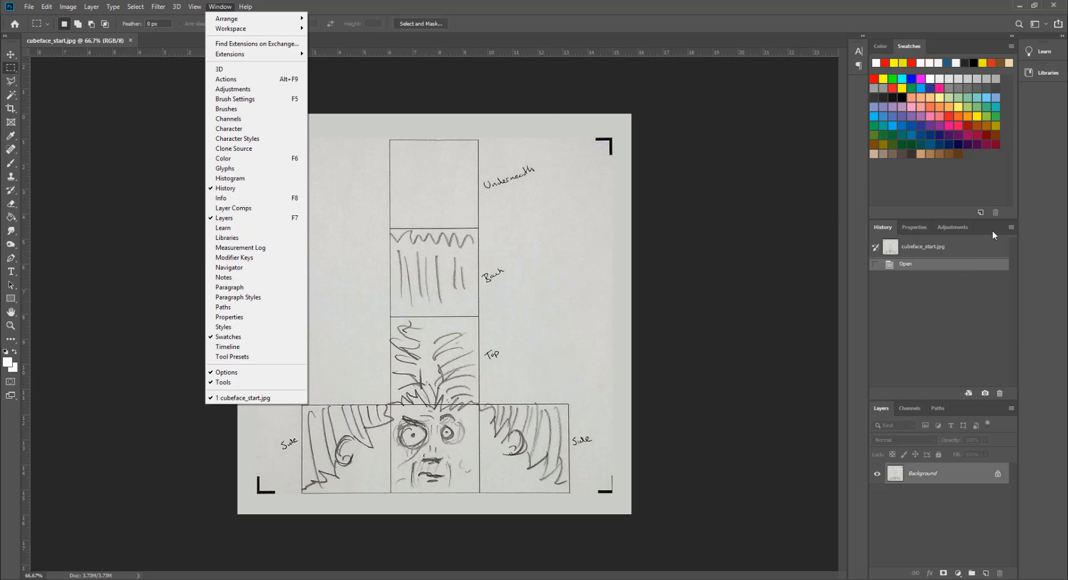
left_click(693, 136)
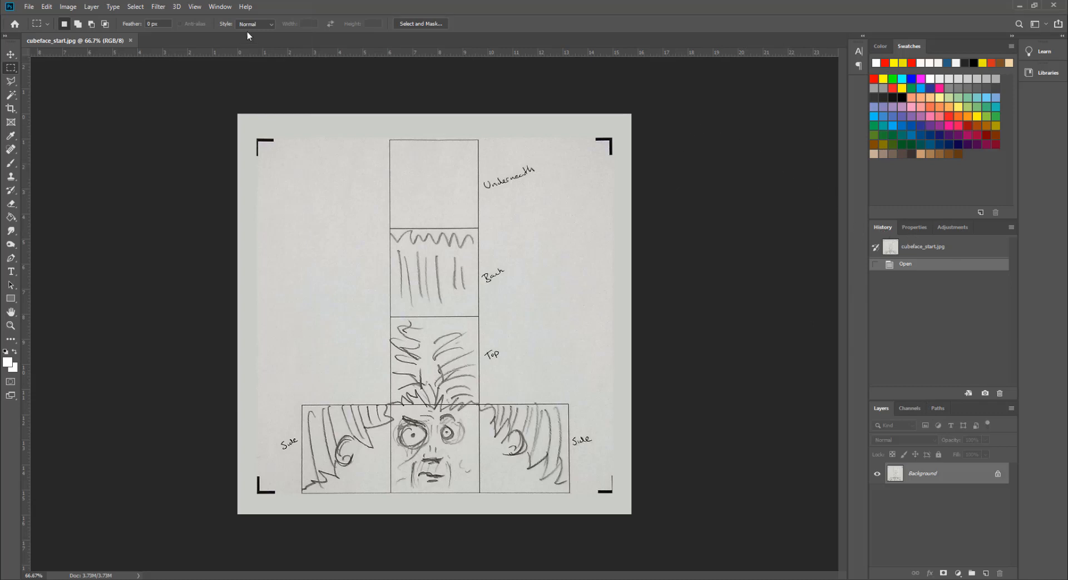
left_click(222, 7)
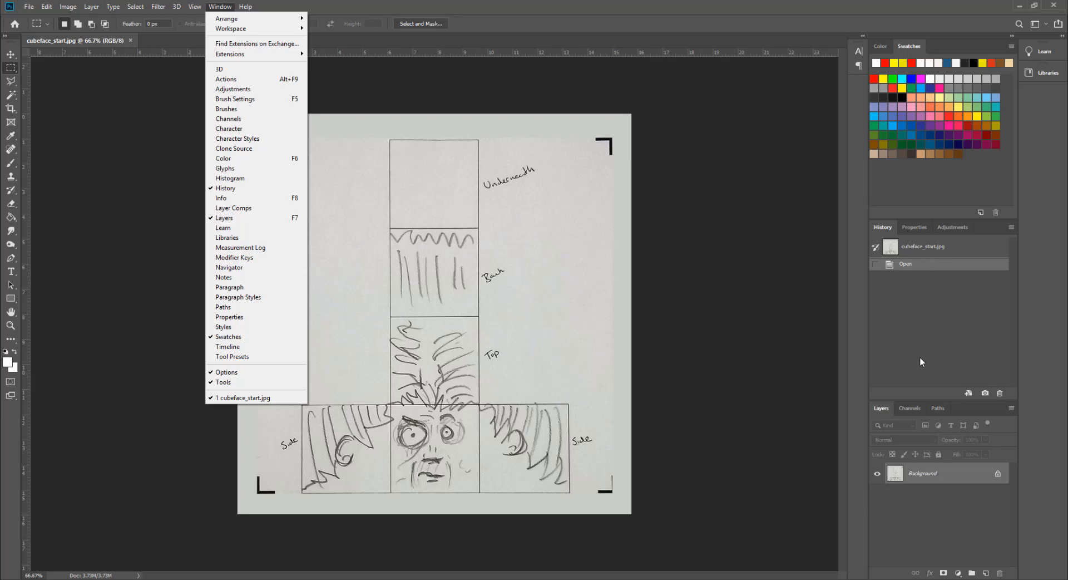
left_click(731, 259)
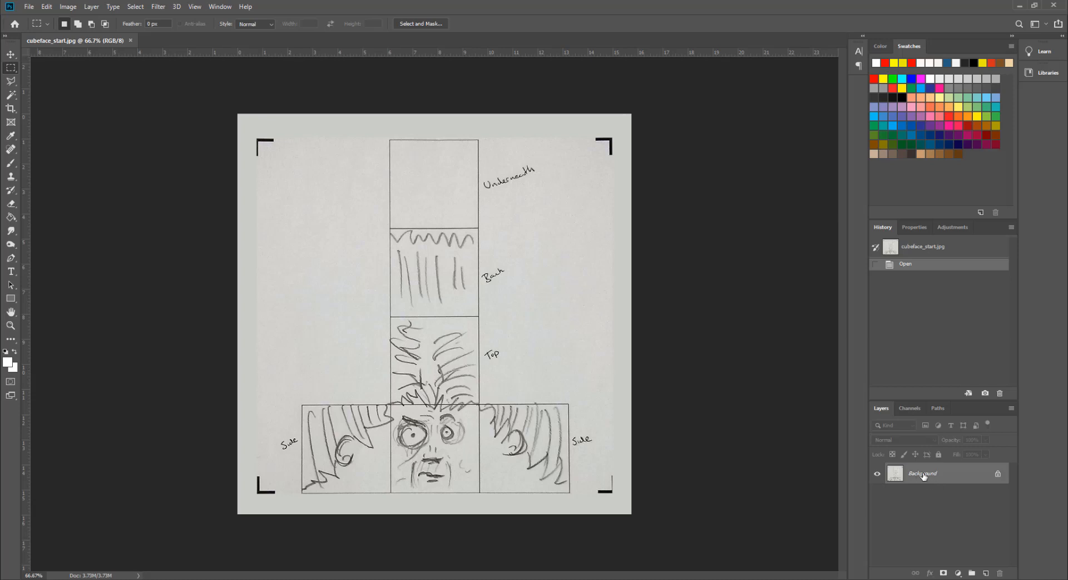
Duplicate the Background layer, keep only the copy of the sketch visible, and add an empty layer between the two
left_click_drag(924, 473, 985, 574)
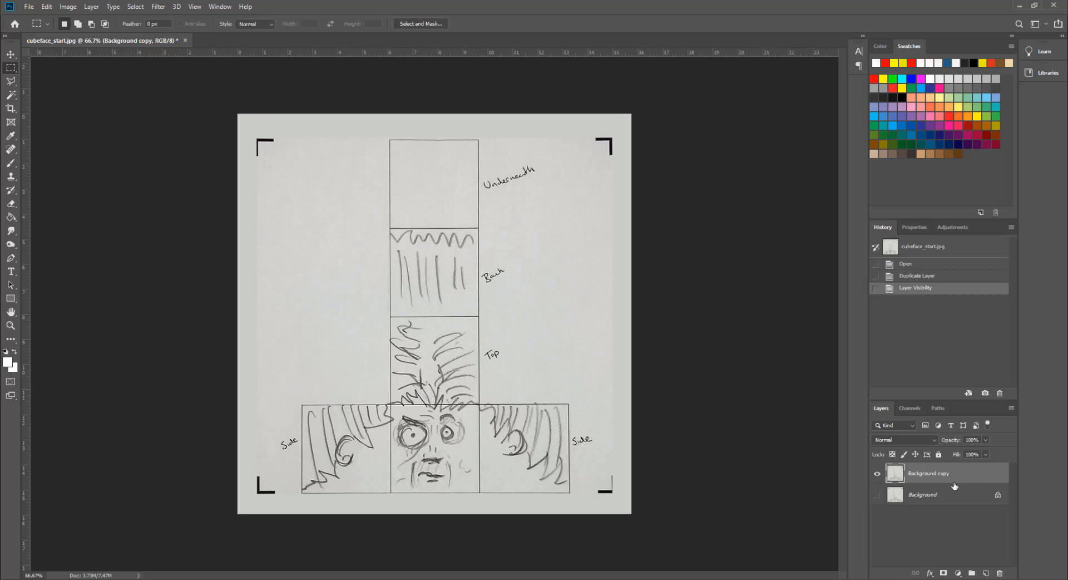
left_click(946, 497)
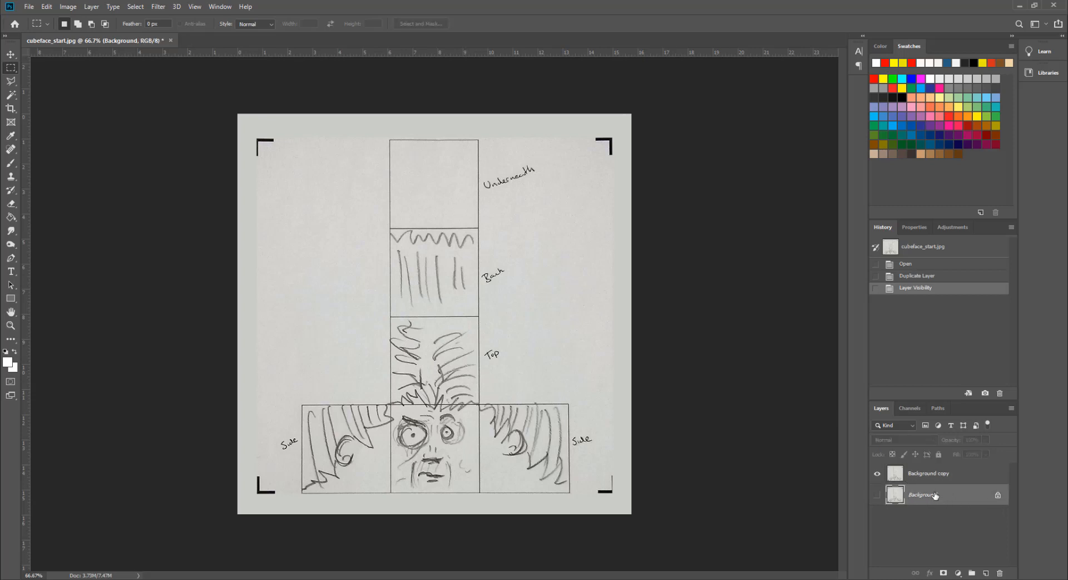
left_click(985, 573)
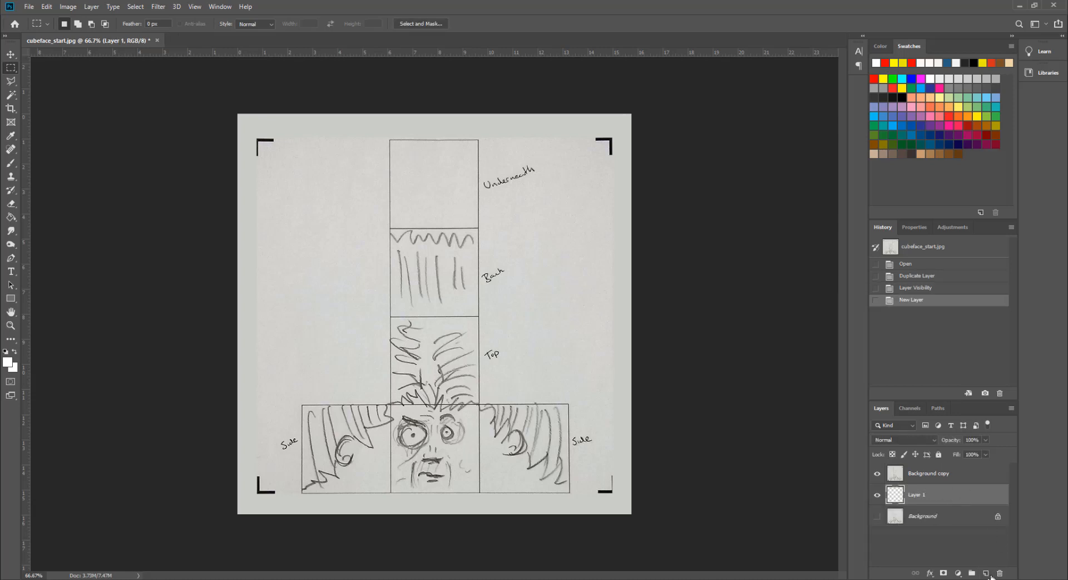
left_click(878, 474)
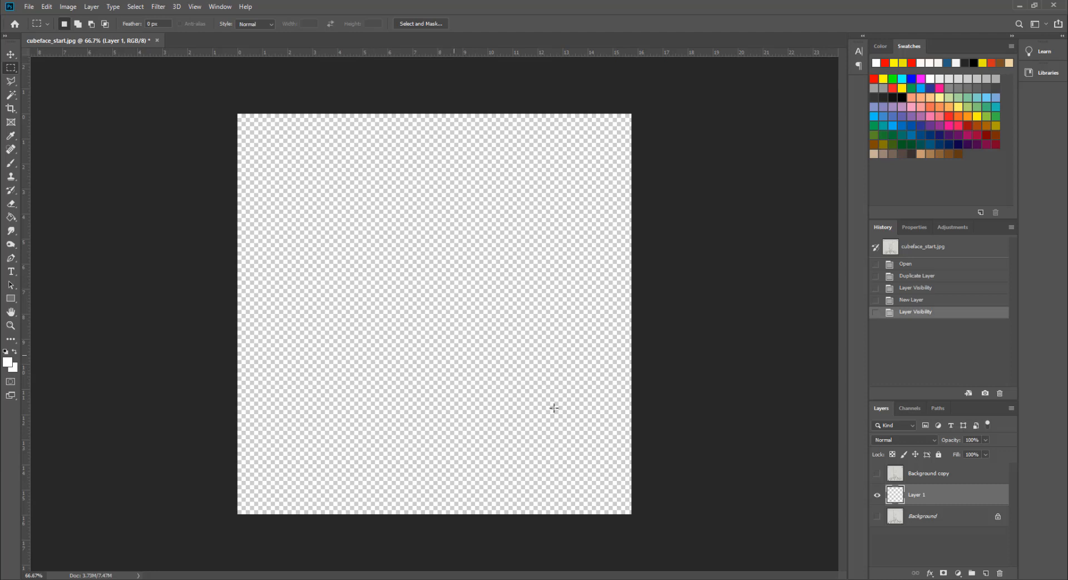
left_click(878, 473)
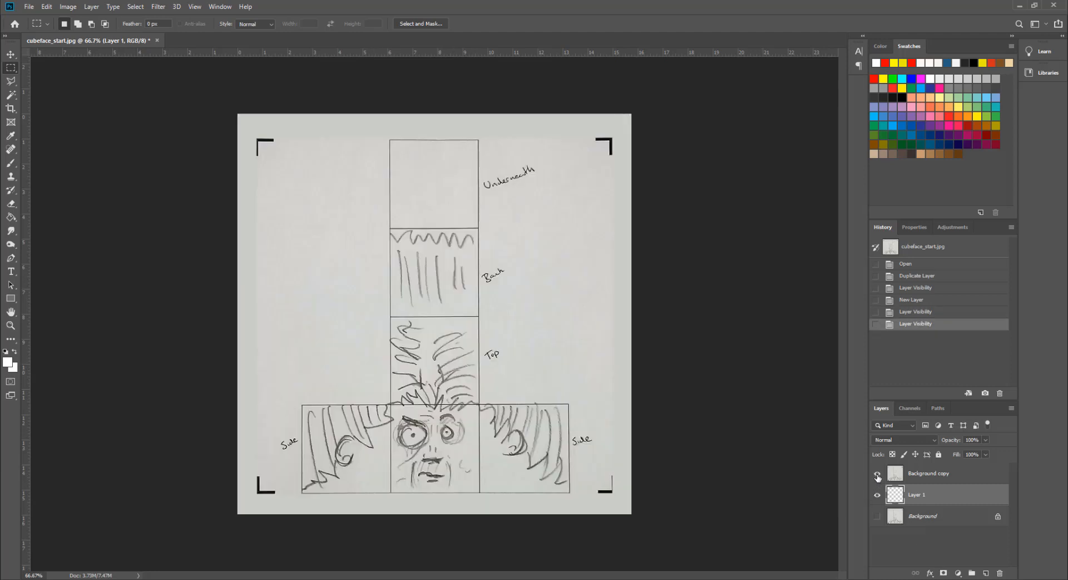
Adjust the Background copy layer to brightness 90 and contrast -10, and set its blending mode to Multiply
left_click(929, 474)
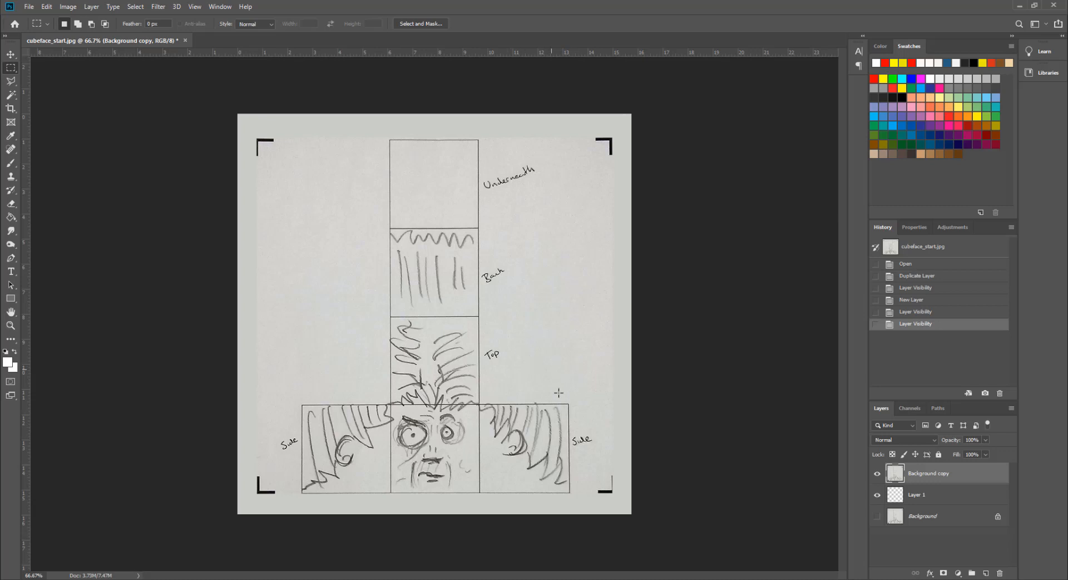
left_click(66, 7)
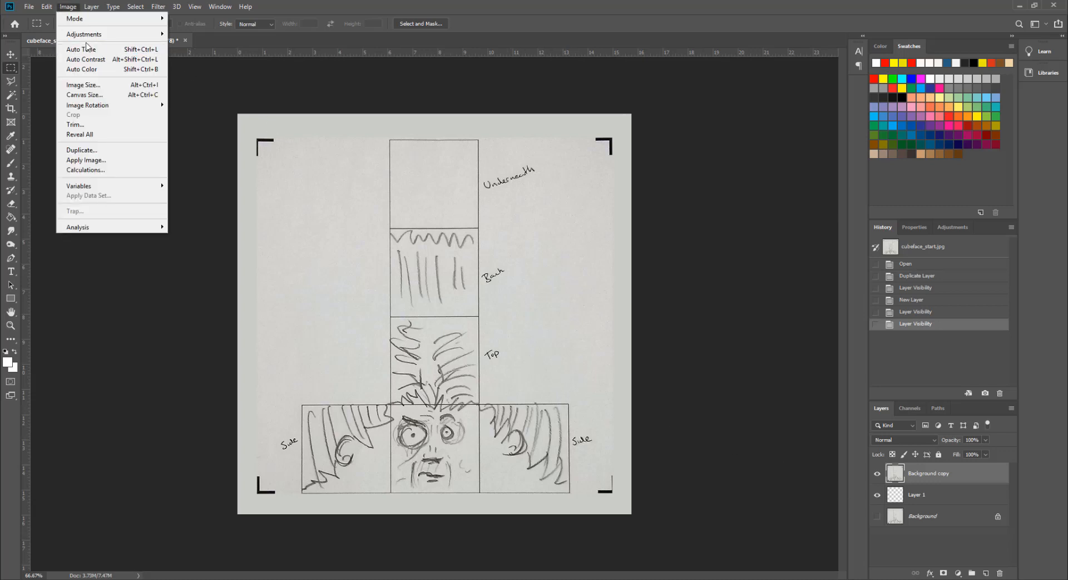
mouse_move(86, 37)
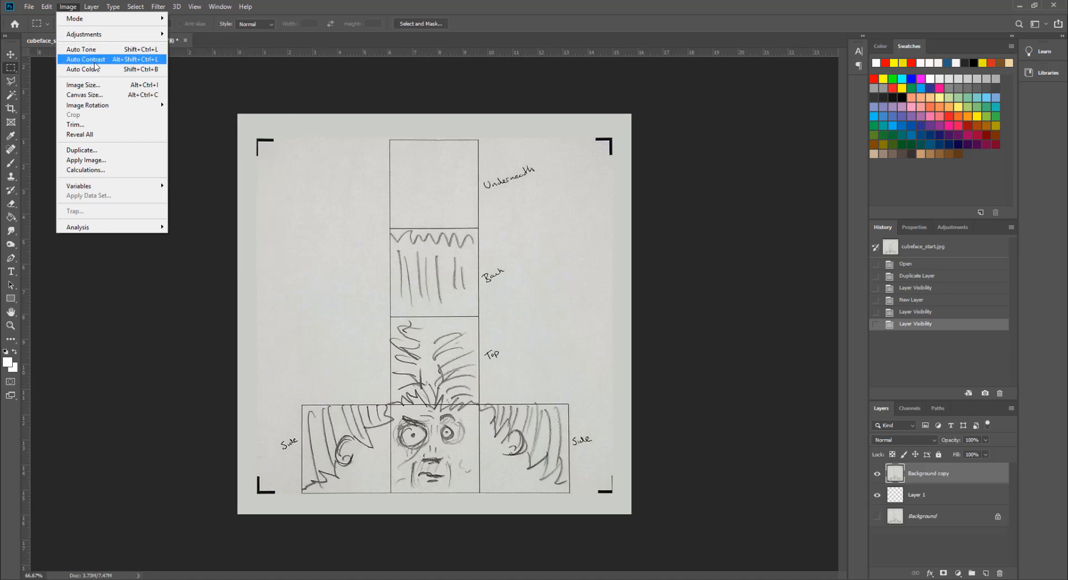
mouse_move(126, 36)
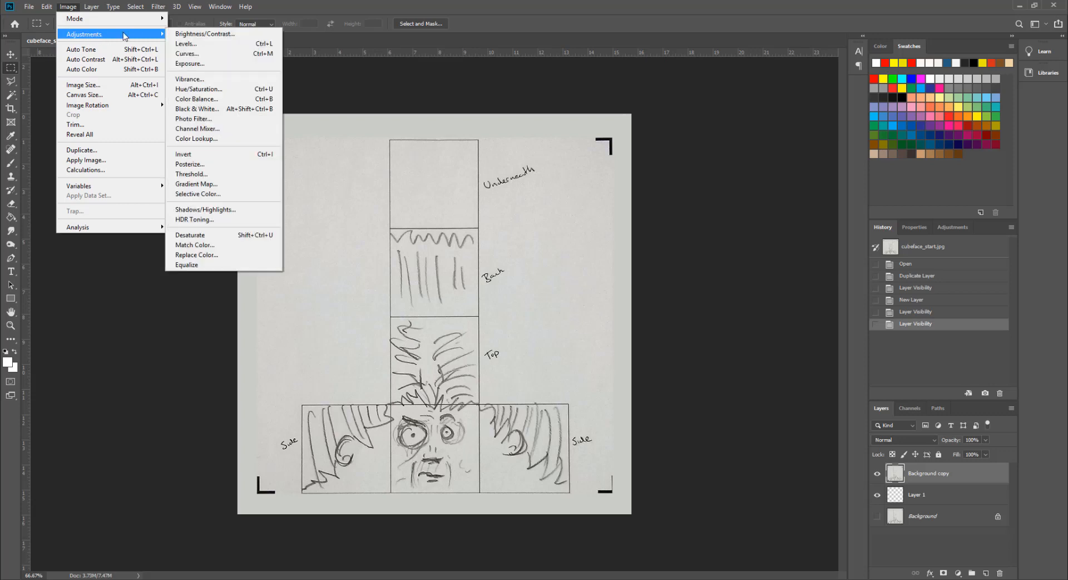
left_click(212, 35)
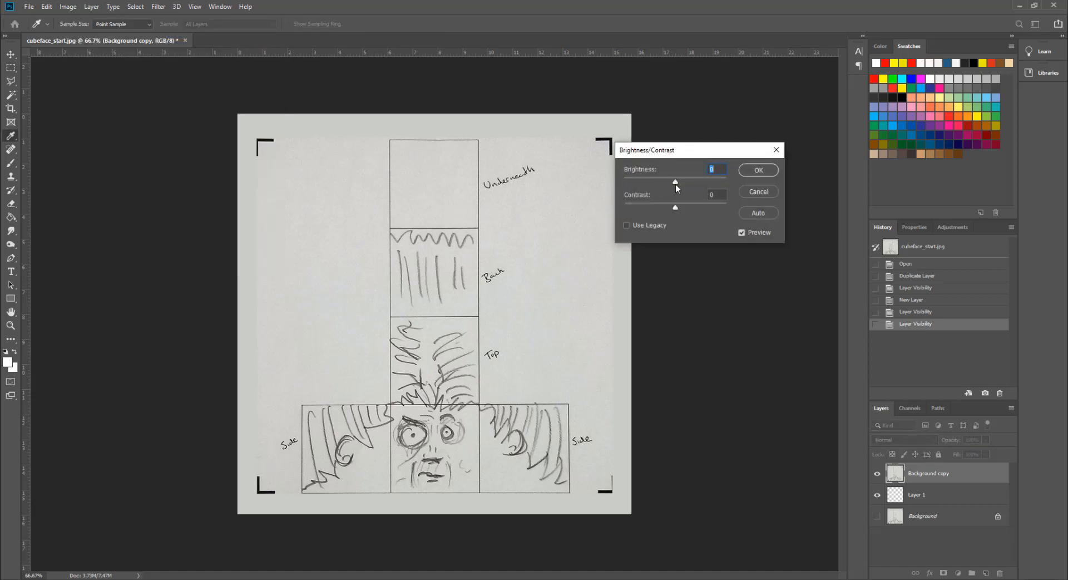
mouse_move(676, 185)
left_mouse_down()
mouse_move(706, 185)
mouse_move(661, 206)
mouse_move(676, 196)
mouse_move(666, 195)
left_mouse_up()
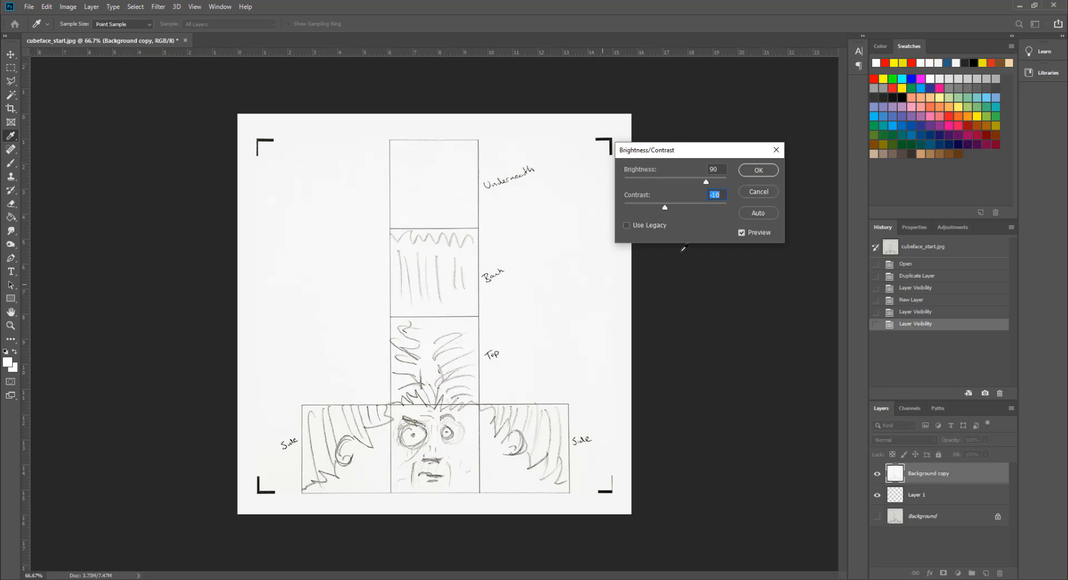
left_click(757, 170)
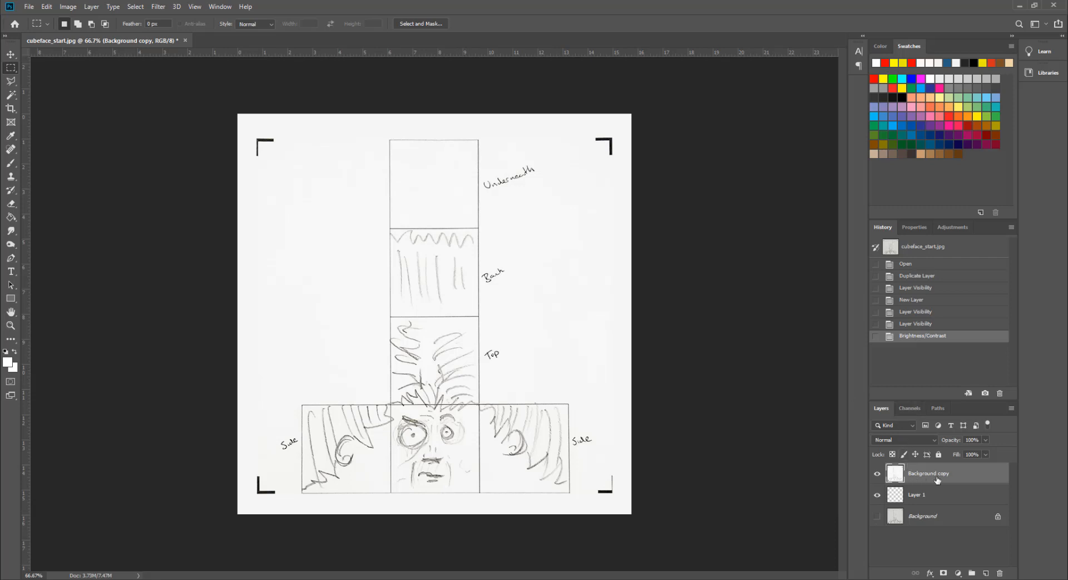
left_click(935, 441)
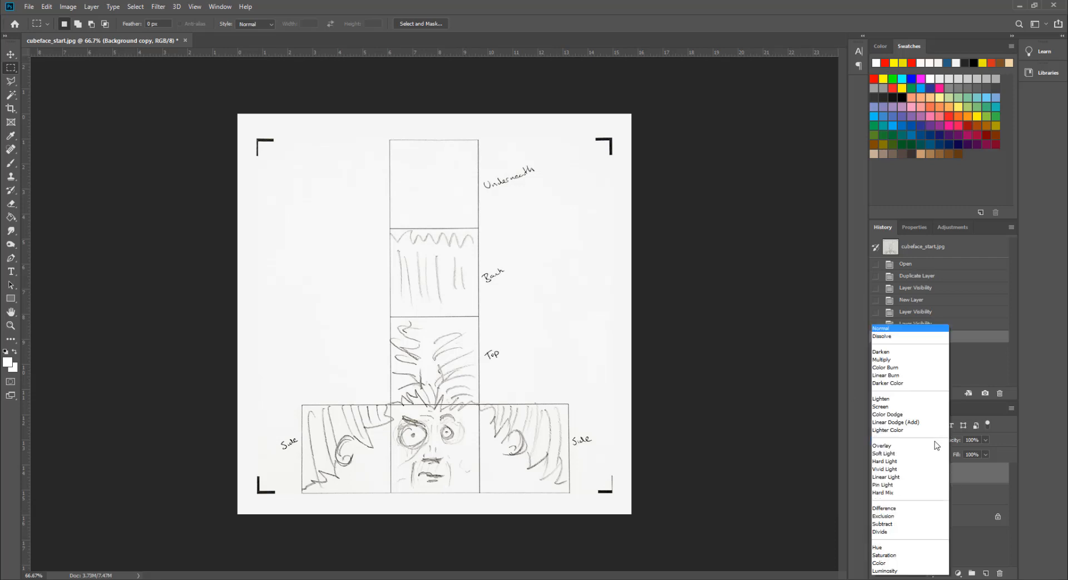
left_click(892, 360)
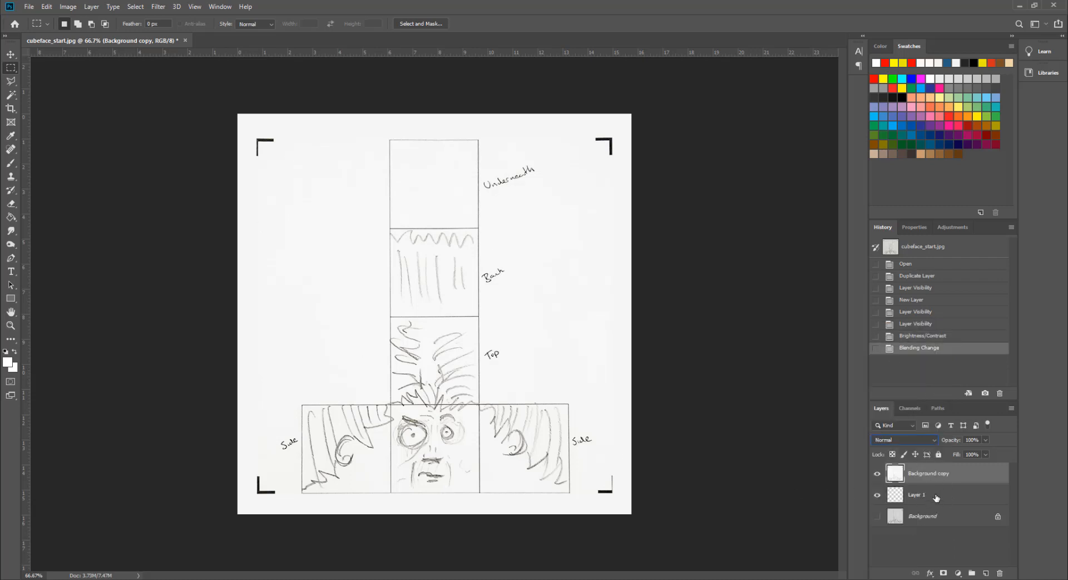
Fill the whole of Layer 1 with a light orange skin-tone swatch using the Paint Bucket tool
left_click(918, 499)
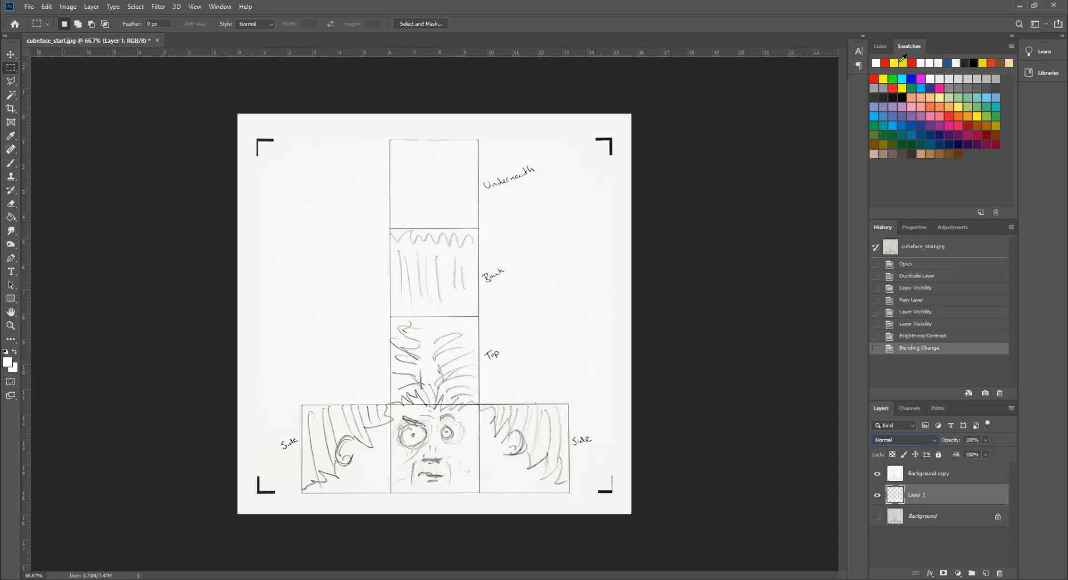
left_click(879, 48)
left_click(900, 48)
left_click(930, 98)
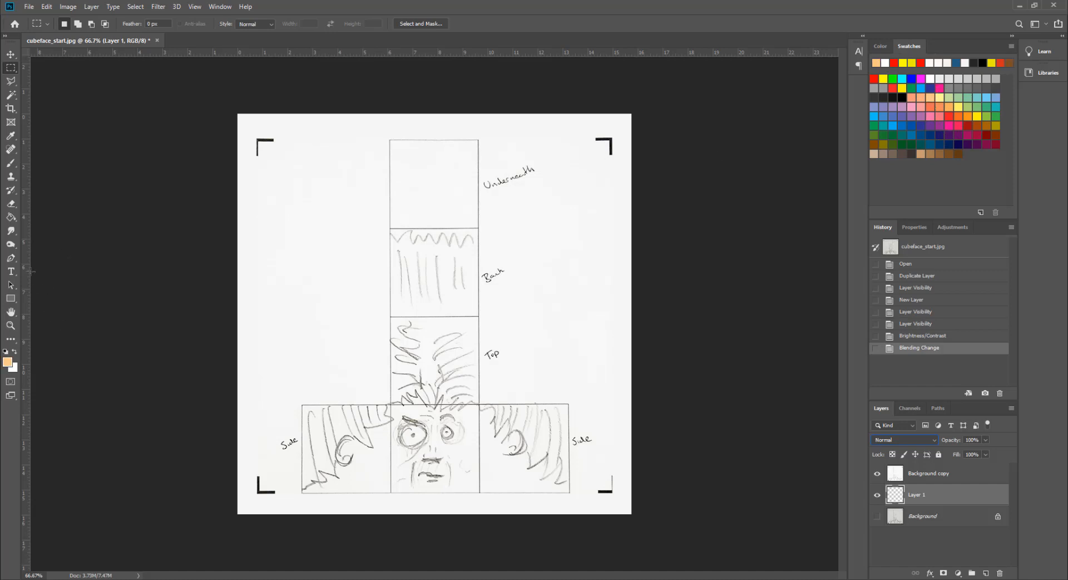
left_click(11, 217)
right_click(12, 218)
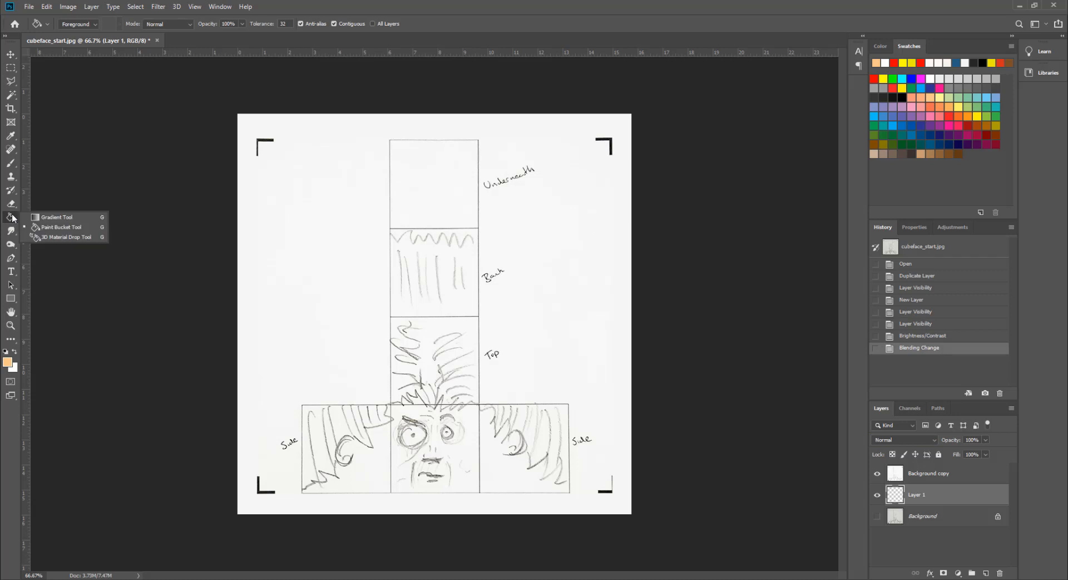
left_click(65, 229)
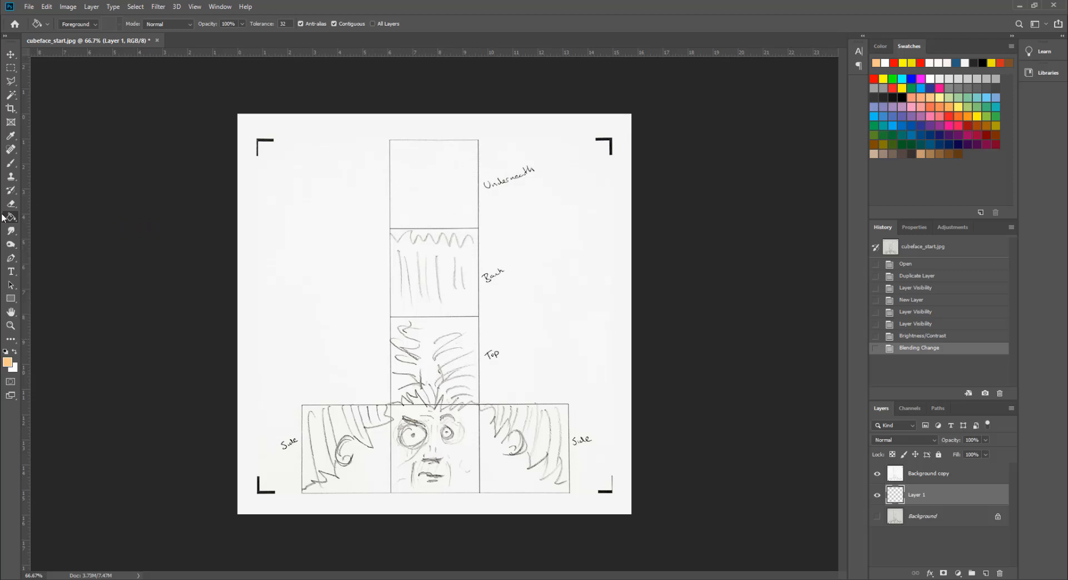
left_click(579, 295)
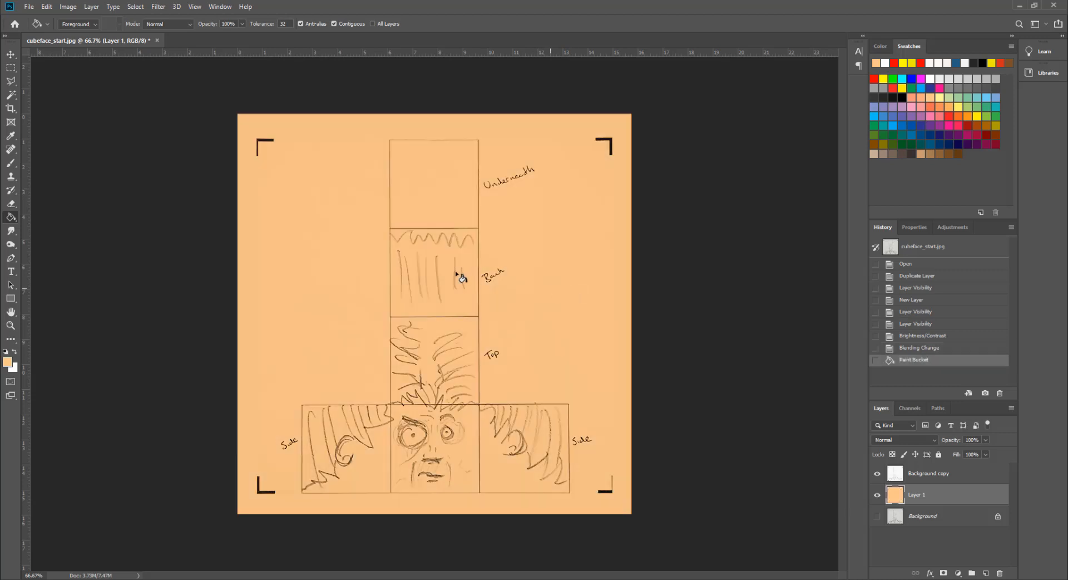
Preview other blending modes such as Difference on the Background copy layer and keep Multiply
left_click(941, 475)
left_click(903, 442)
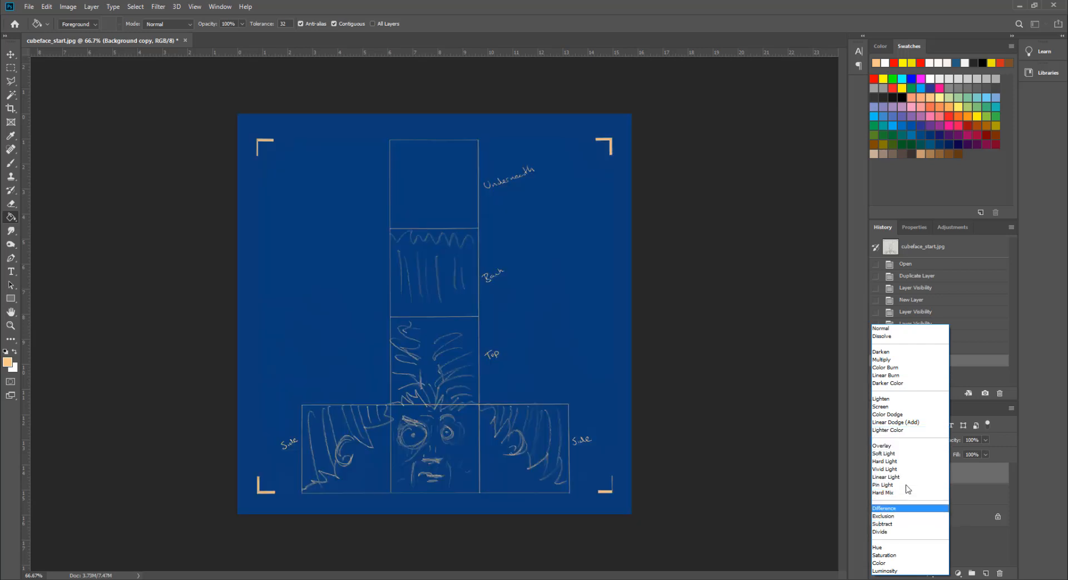
left_click(890, 359)
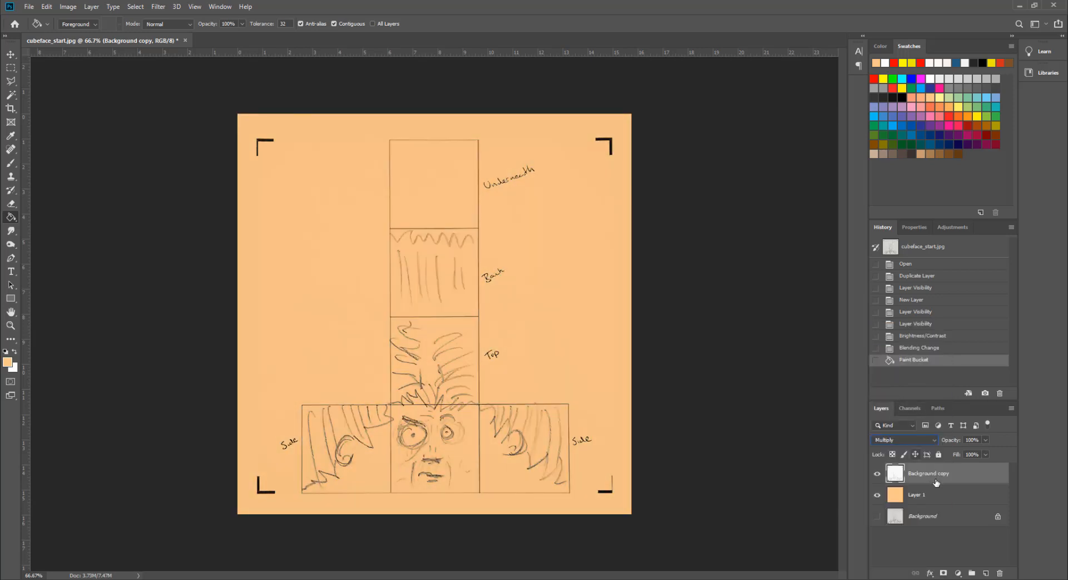
Add a new empty layer directly above the skin-coloured Layer 1 and activate the Polygonal Lasso tool
left_click(934, 498)
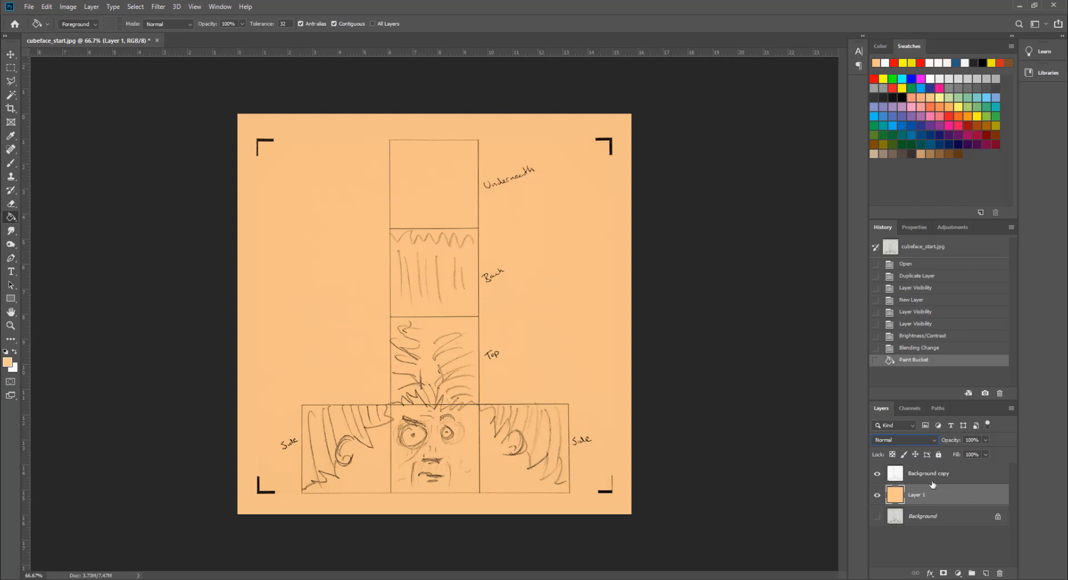
left_click(986, 574)
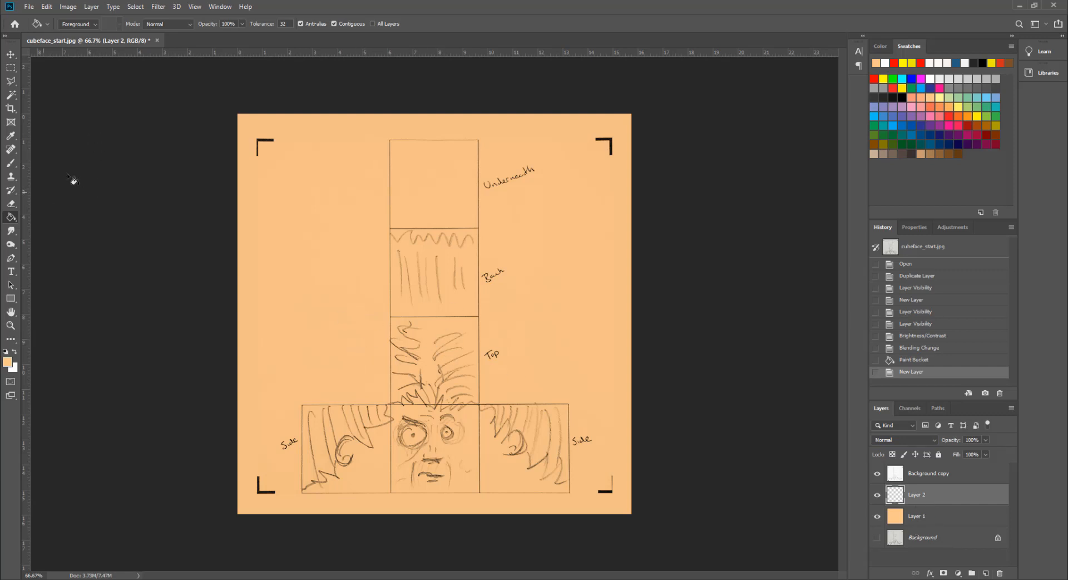
left_click(10, 80)
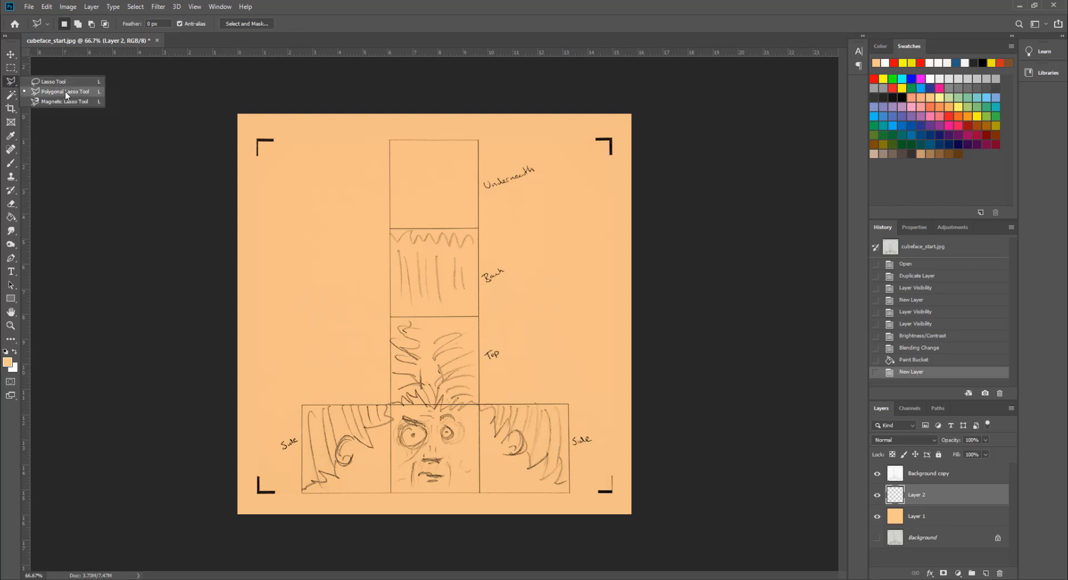
left_click(65, 92)
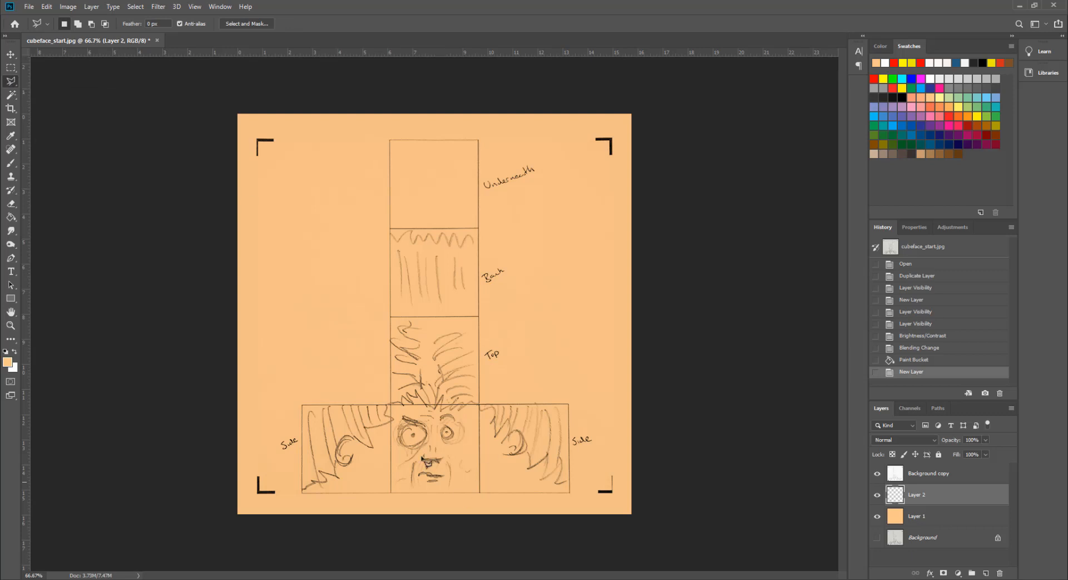
Outline the hair across both Side, Top and Back panels as one closed polygonal selection, following the jagged hairlines and overshooting the outer panel edges
left_click(287, 491)
left_click(320, 472)
left_click(338, 478)
left_click(336, 460)
left_click(346, 437)
left_click(364, 429)
left_click(376, 447)
left_click(371, 428)
left_click(391, 421)
left_click(416, 392)
left_click(434, 409)
left_click(443, 395)
left_click(443, 408)
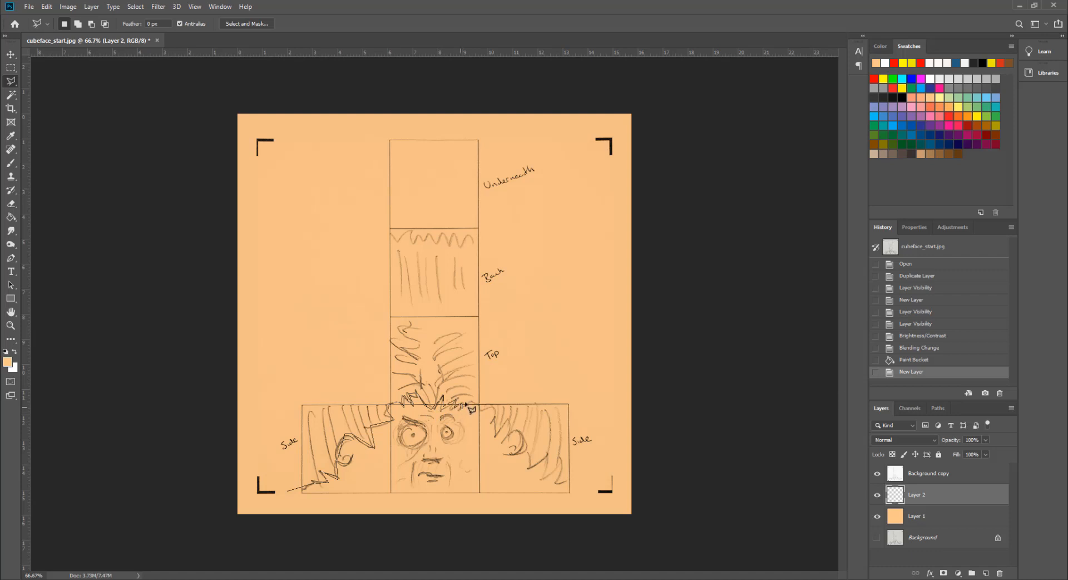
left_click(472, 402)
left_click(479, 410)
left_click(494, 410)
left_click(492, 421)
left_click(497, 436)
left_click(504, 428)
left_click(528, 468)
left_click(547, 454)
left_click(541, 479)
left_click(562, 456)
left_click(555, 484)
left_click(588, 482)
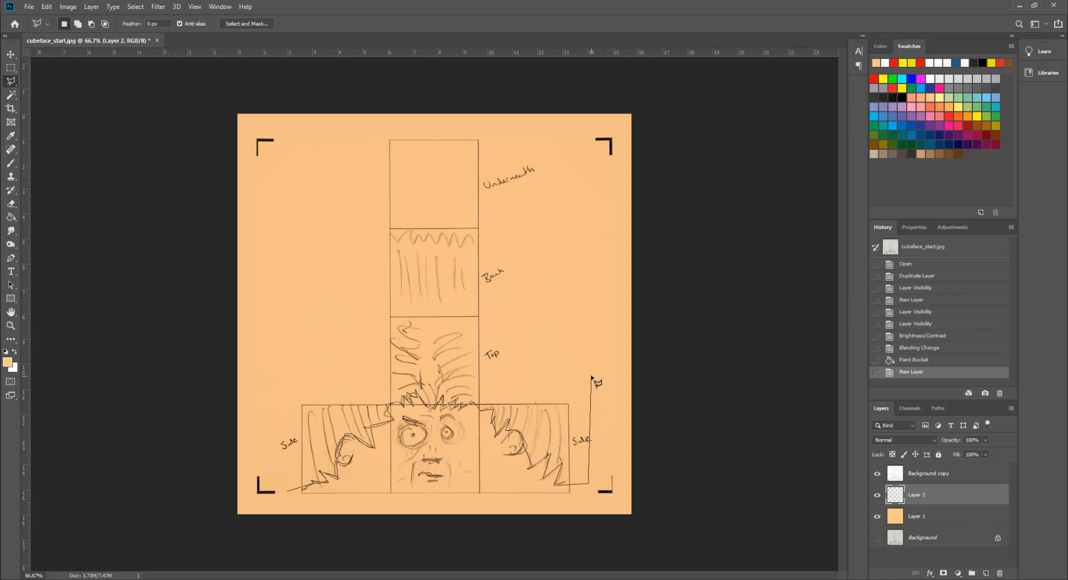
left_click(591, 376)
left_click(504, 377)
left_click(495, 244)
left_click(479, 246)
left_click(453, 233)
left_click(448, 241)
left_click(441, 232)
left_click(434, 245)
left_click(429, 233)
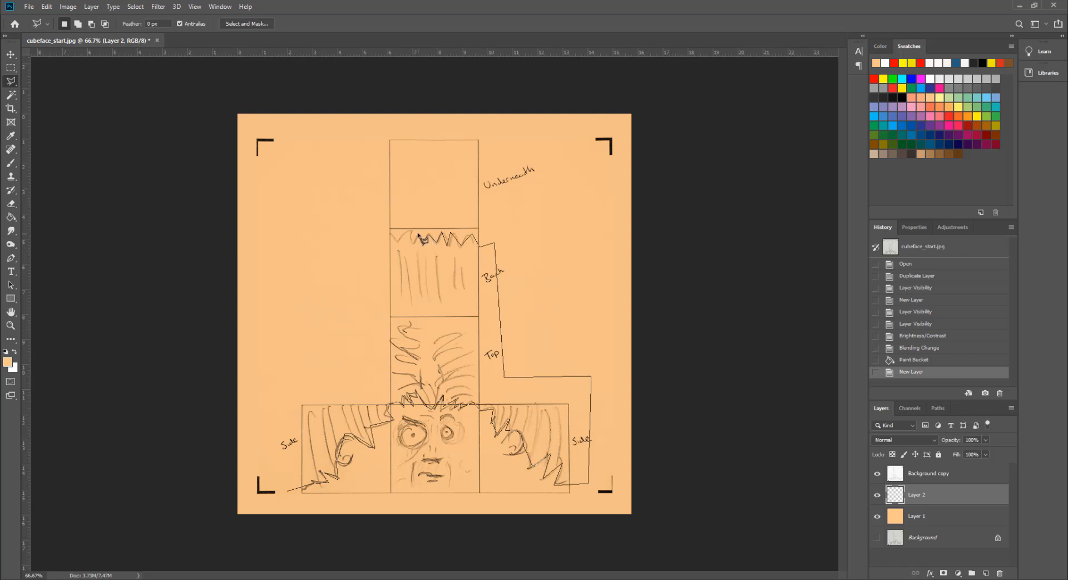
left_click(422, 244)
left_click(411, 231)
left_click(398, 241)
left_click(361, 227)
left_click(364, 378)
left_click(271, 391)
left_click(274, 460)
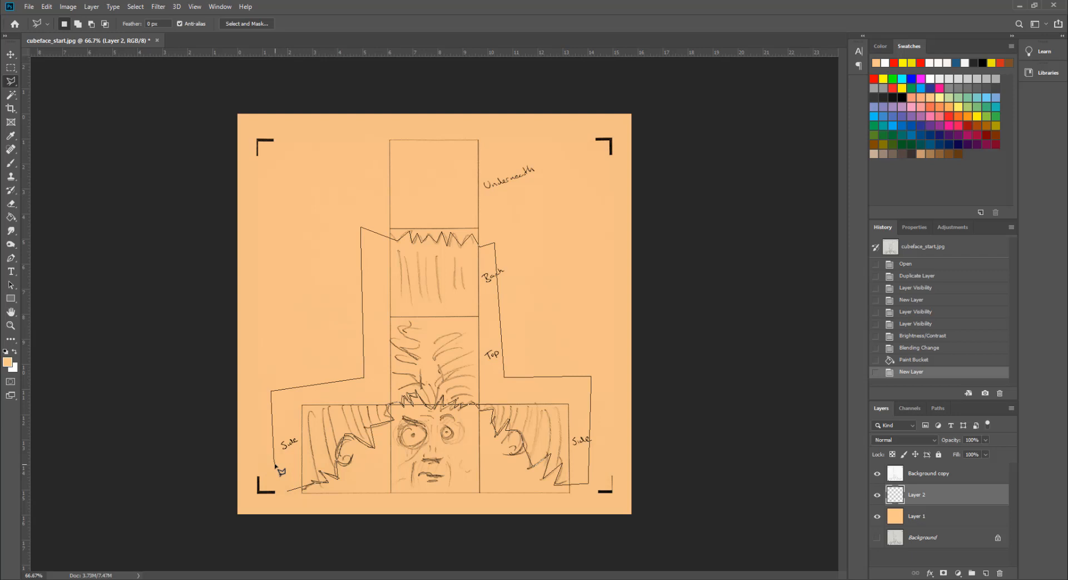
left_click(287, 490)
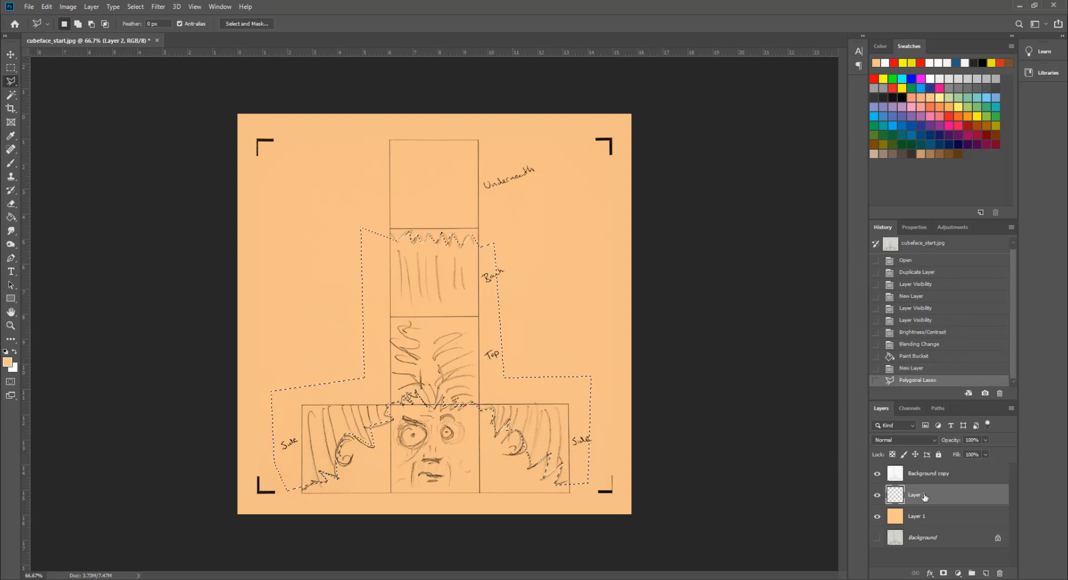
Fill the hair selection on Layer 2 with a bright red swatch using the Paint Bucket tool and deselect it
left_click(950, 115)
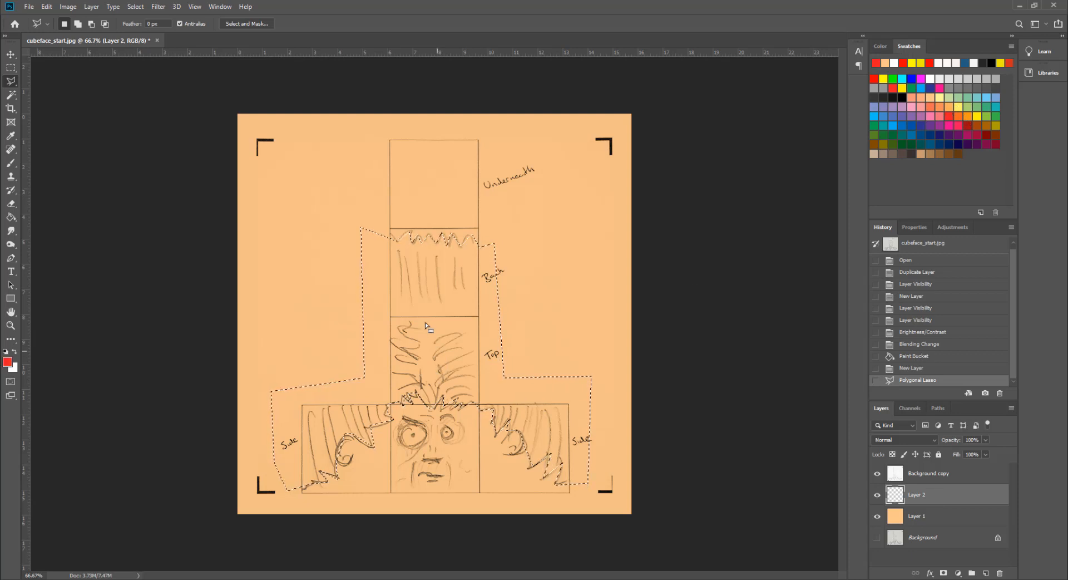
key("g")
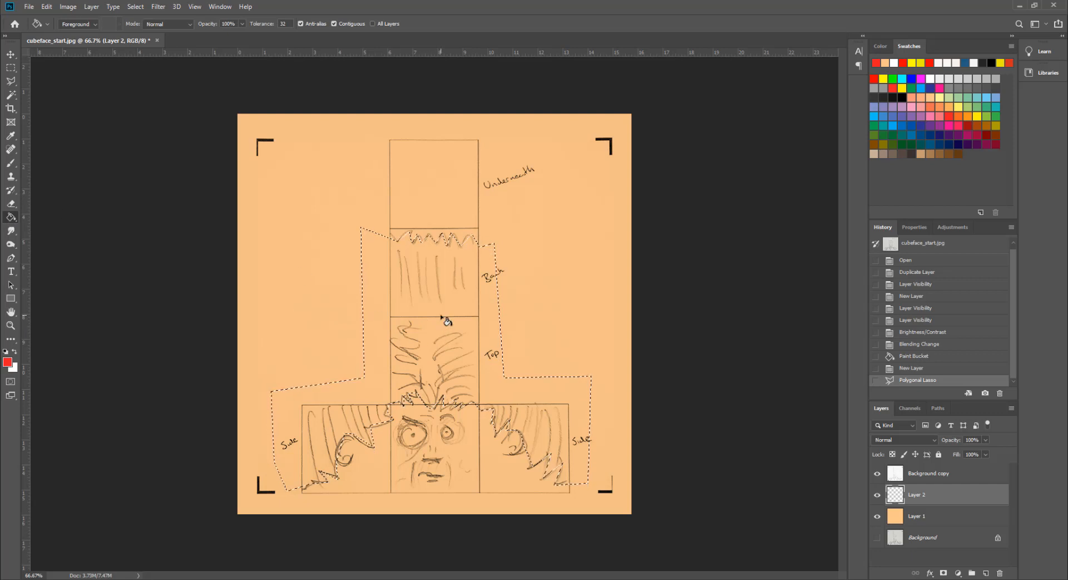
key("shift+g")
key("shift+g")
key("shift+g")
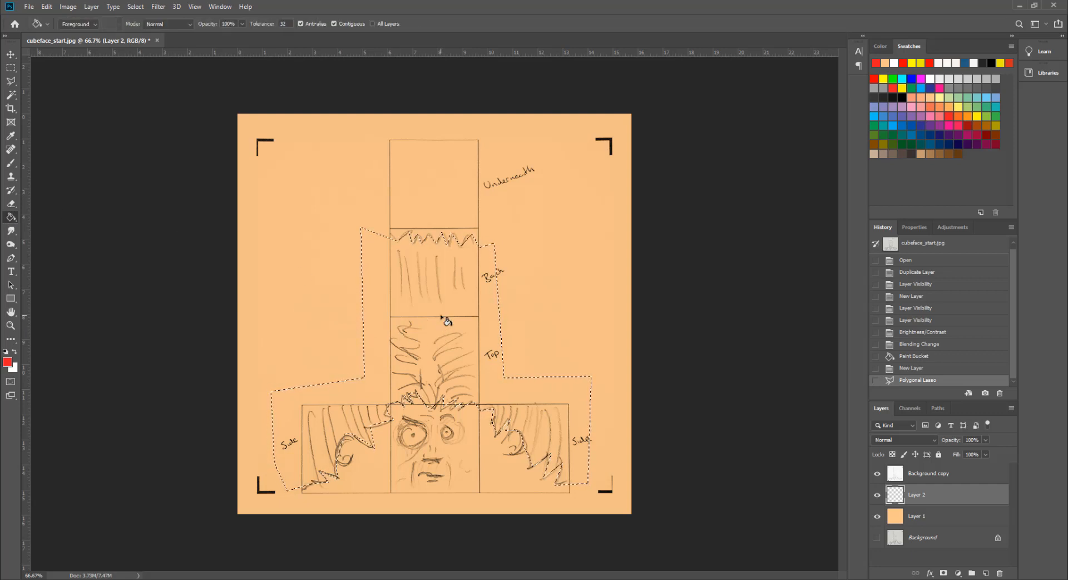
key("shift+g")
key("shift+g")
key("shift+g")
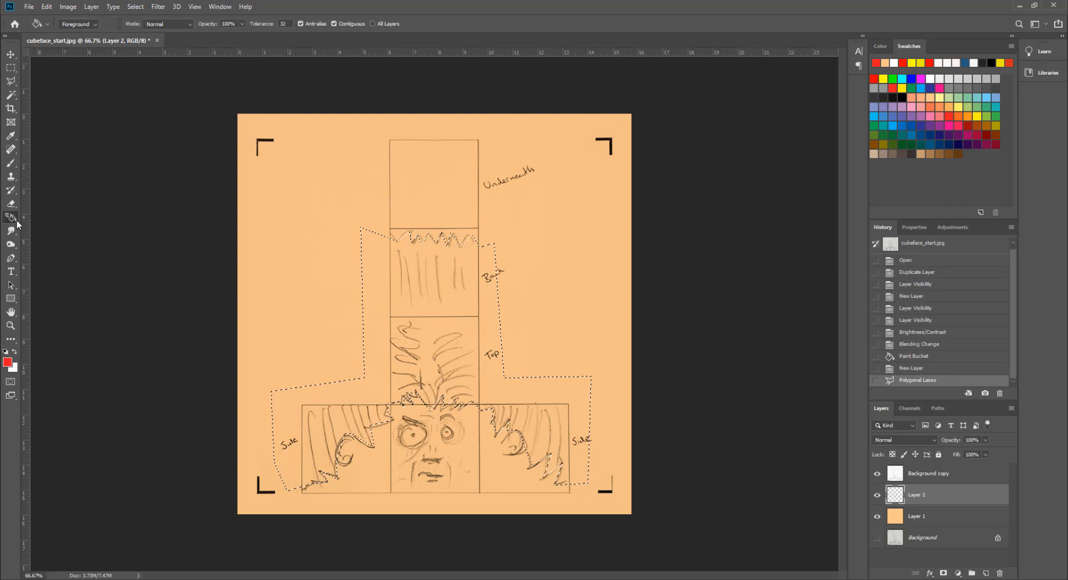
key("shift+g")
key("shift+g")
key("shift+g")
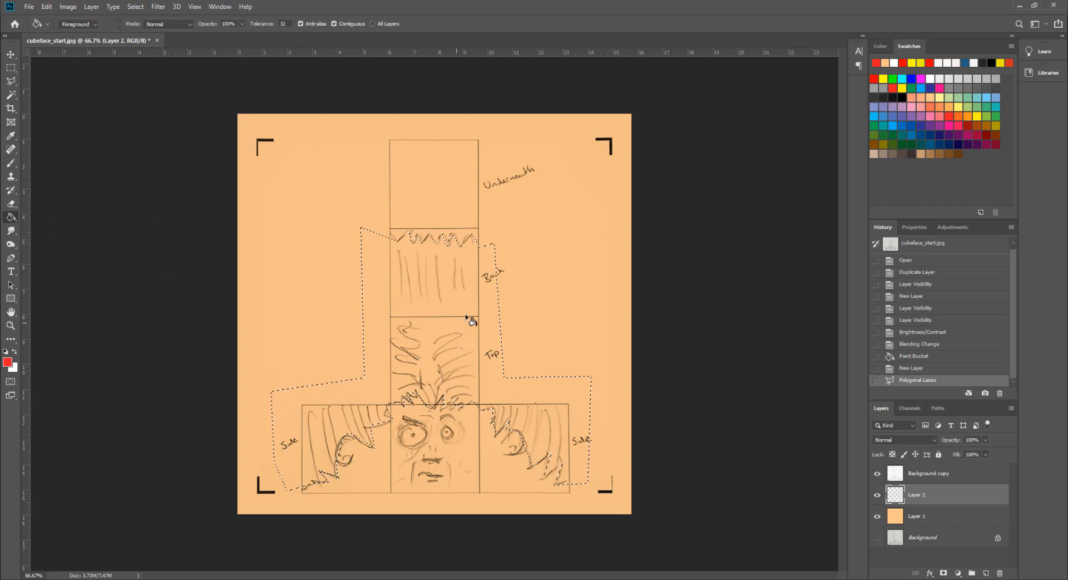
left_click(467, 317)
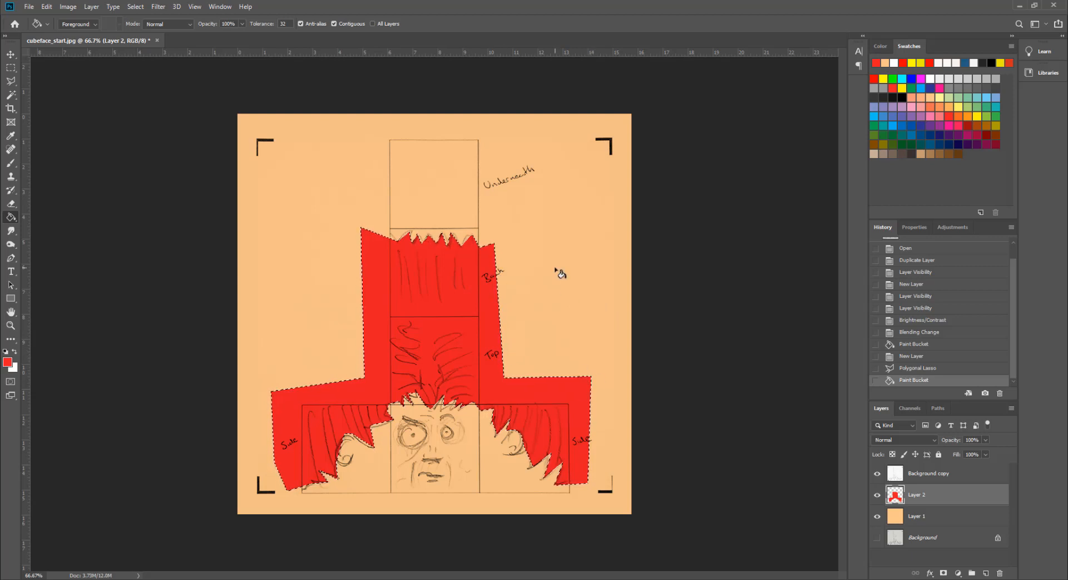
key("ctrl+d")
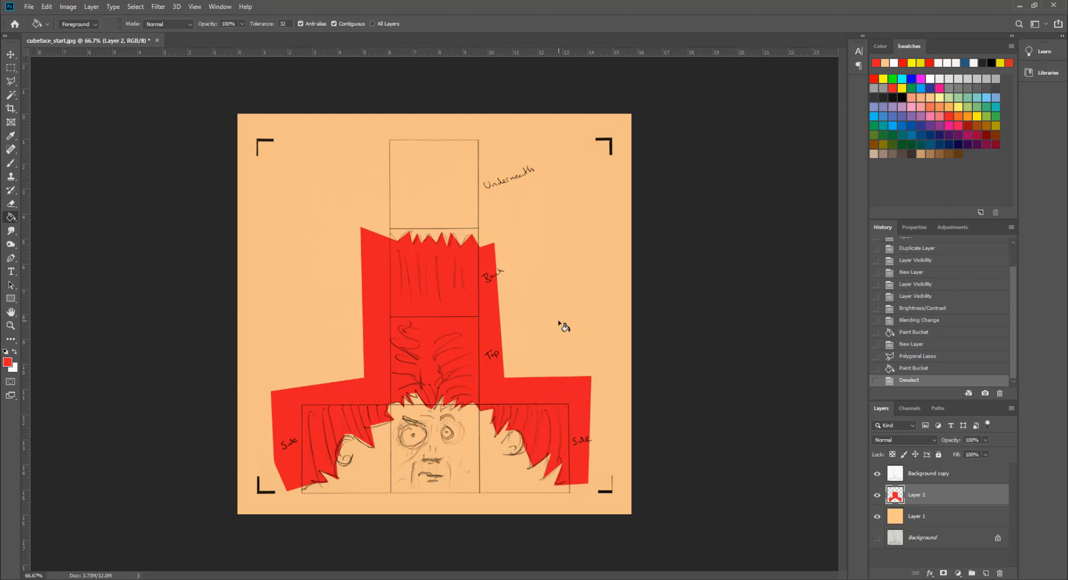
Select the whole canvas and clear that selection
key("ctrl+a")
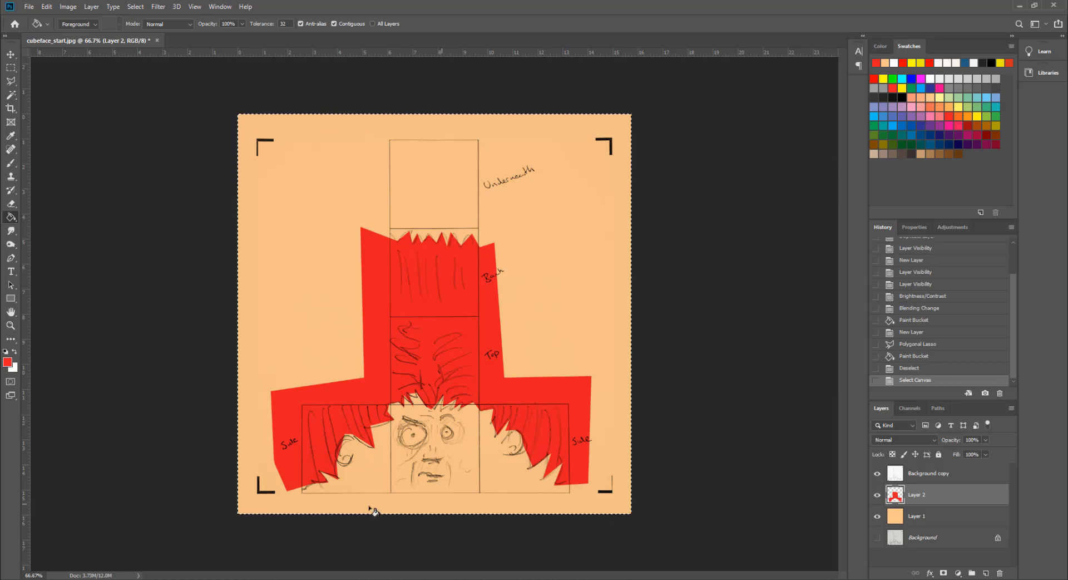
key("ctrl+d")
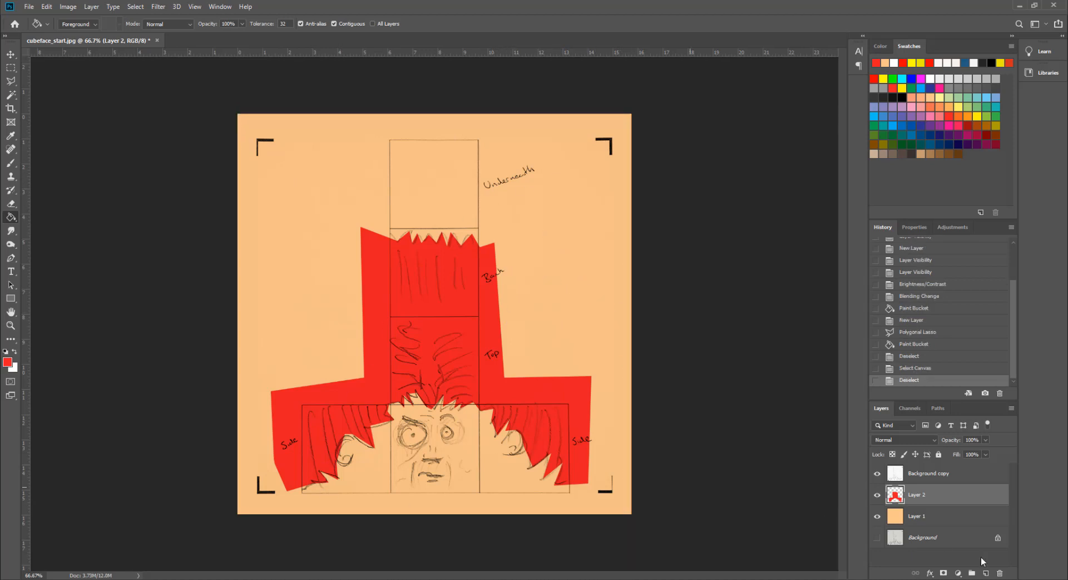
Try recolouring the hair on Layer 2 with Hue/Saturation, ending at hue +16, saturation -68 and lightness -31, and cancel the adjustment
left_click(929, 518)
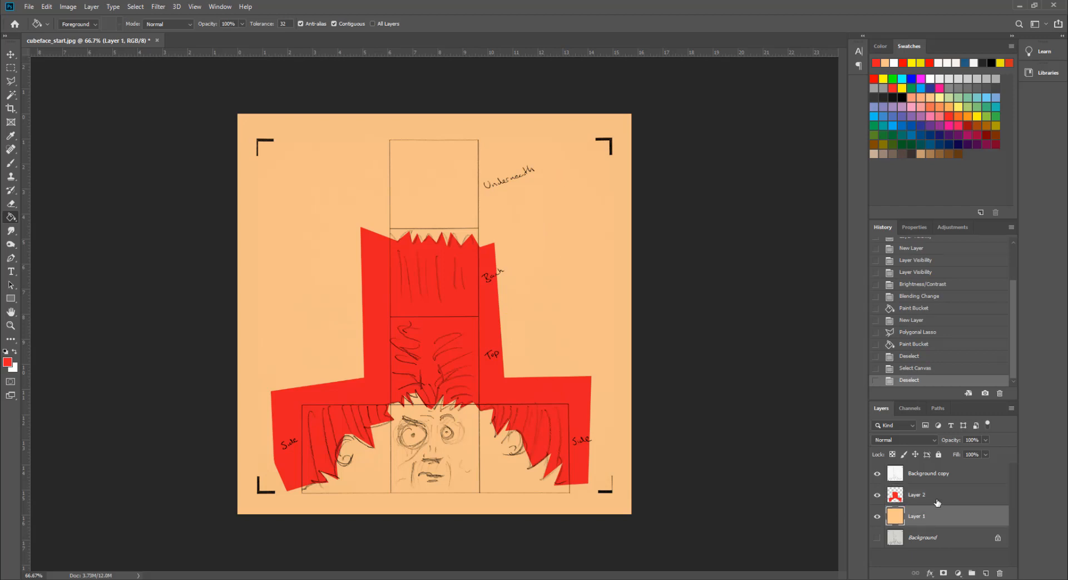
left_click(938, 504)
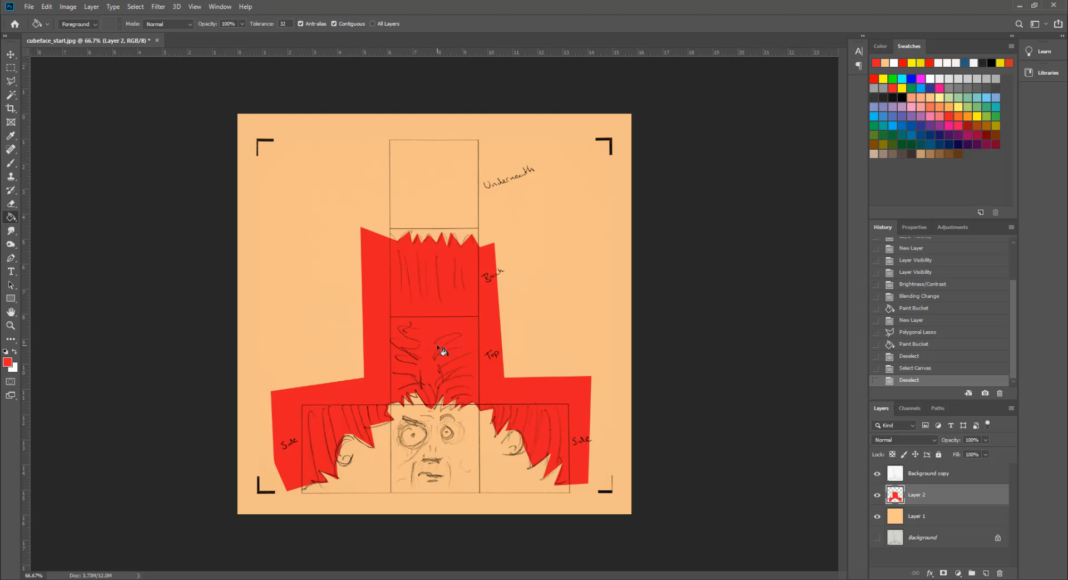
left_click(65, 9)
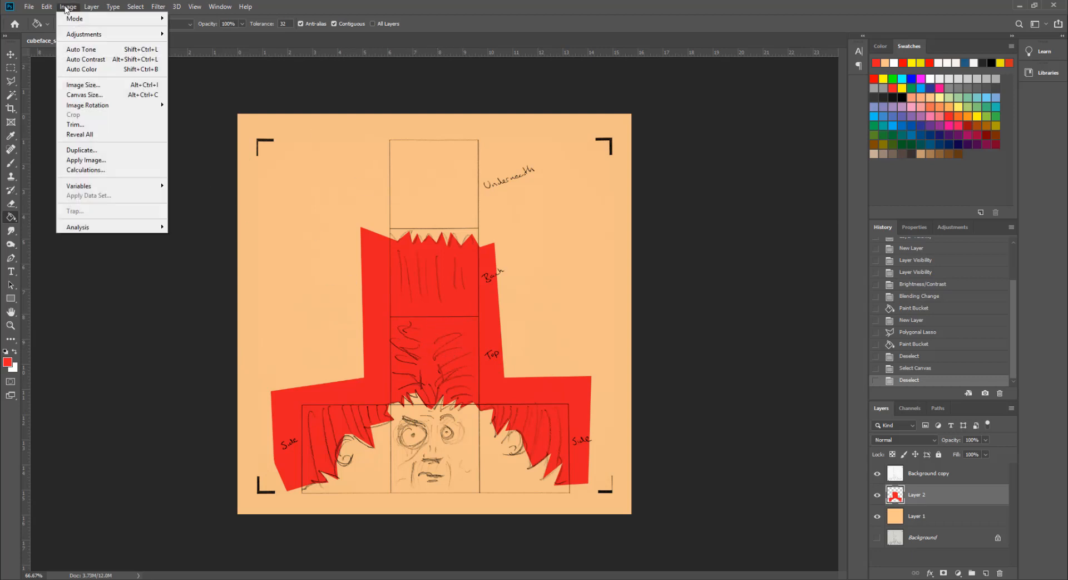
mouse_move(84, 34)
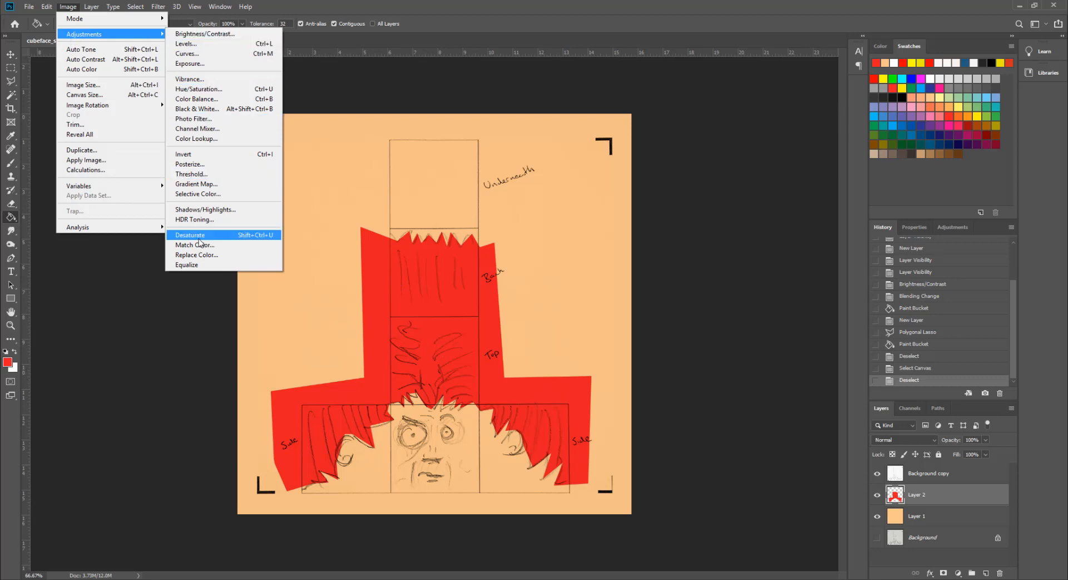
left_click(210, 92)
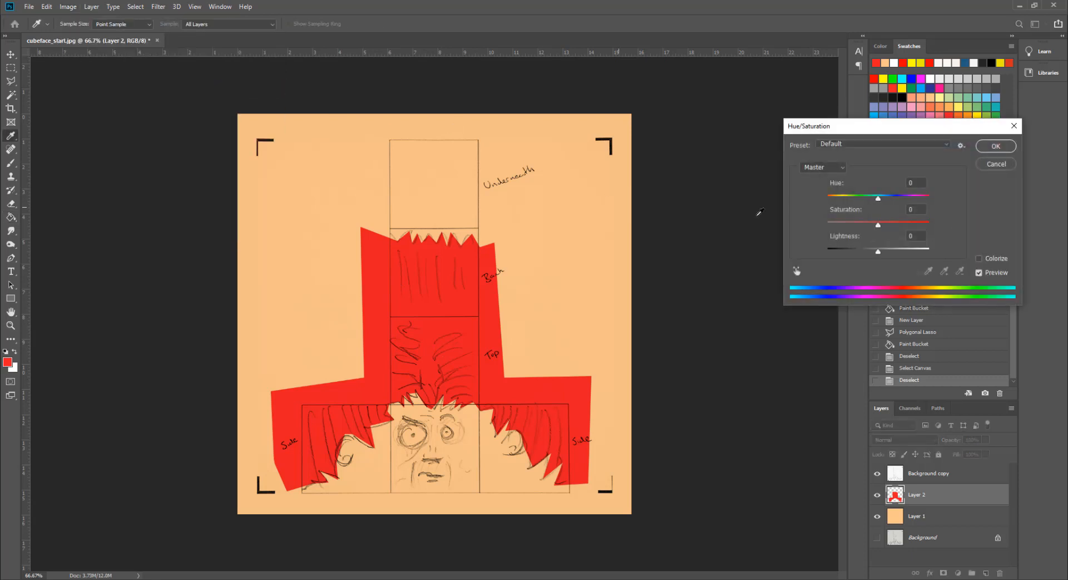
mouse_move(881, 203)
left_mouse_down()
mouse_move(846, 199)
mouse_move(900, 199)
mouse_move(836, 197)
mouse_move(878, 202)
left_mouse_up()
left_click_drag(878, 225, 883, 248)
left_click_drag(877, 200, 900, 198)
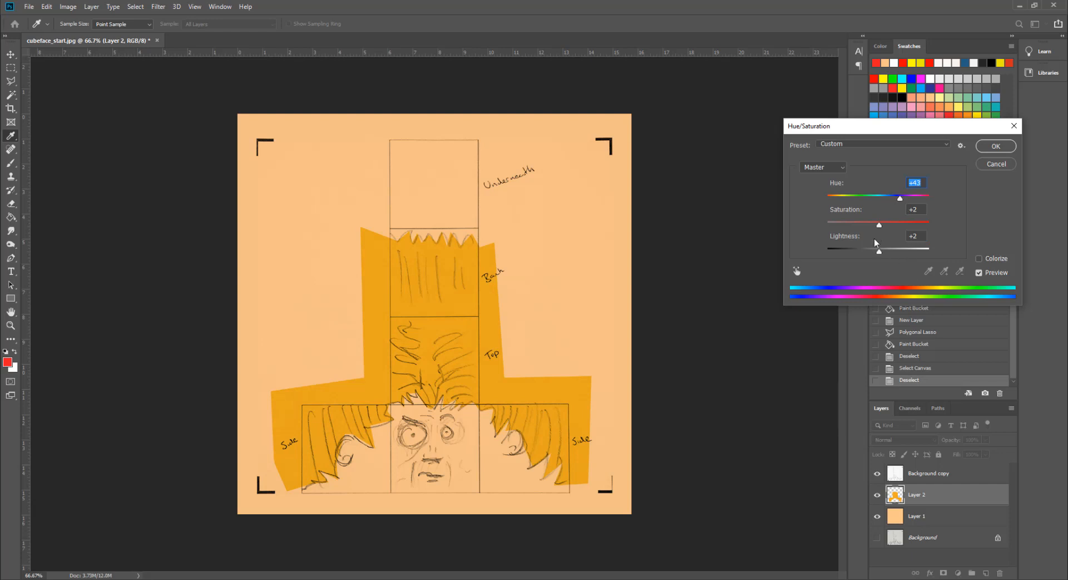
mouse_move(879, 251)
left_mouse_down()
mouse_move(905, 252)
mouse_move(879, 252)
left_mouse_up()
left_click_drag(902, 202, 864, 252)
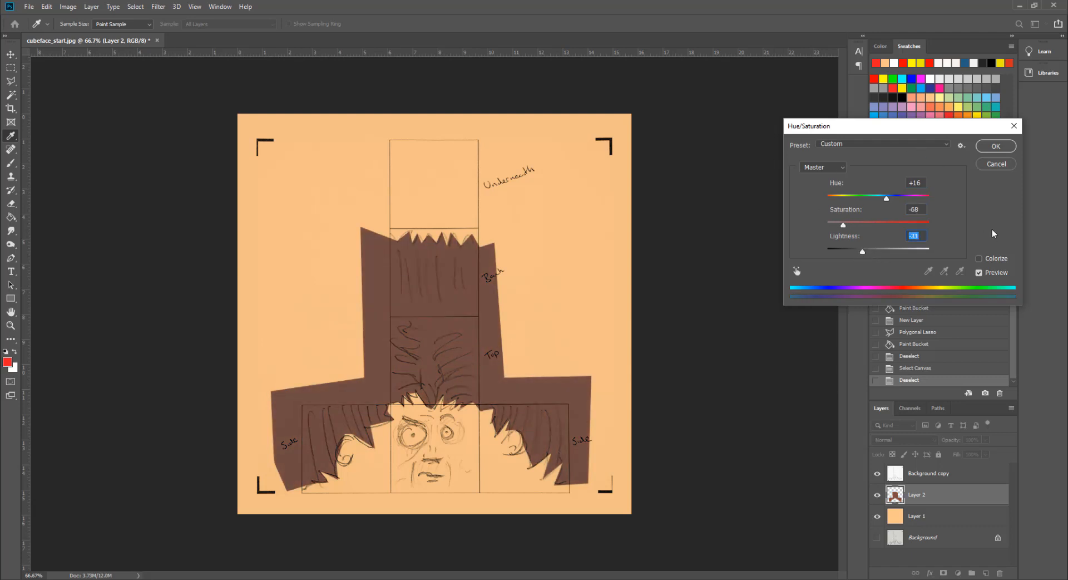
left_click(994, 162)
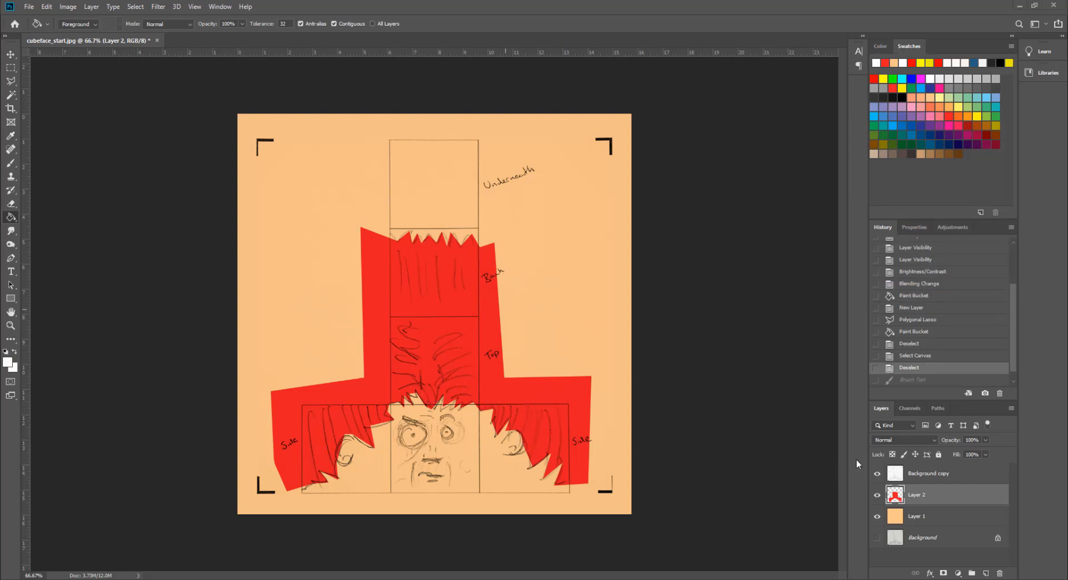
Move the hair layer beneath the skin-coloured Layer 1 and return it above
left_click(945, 514)
left_click_drag(945, 497, 945, 524)
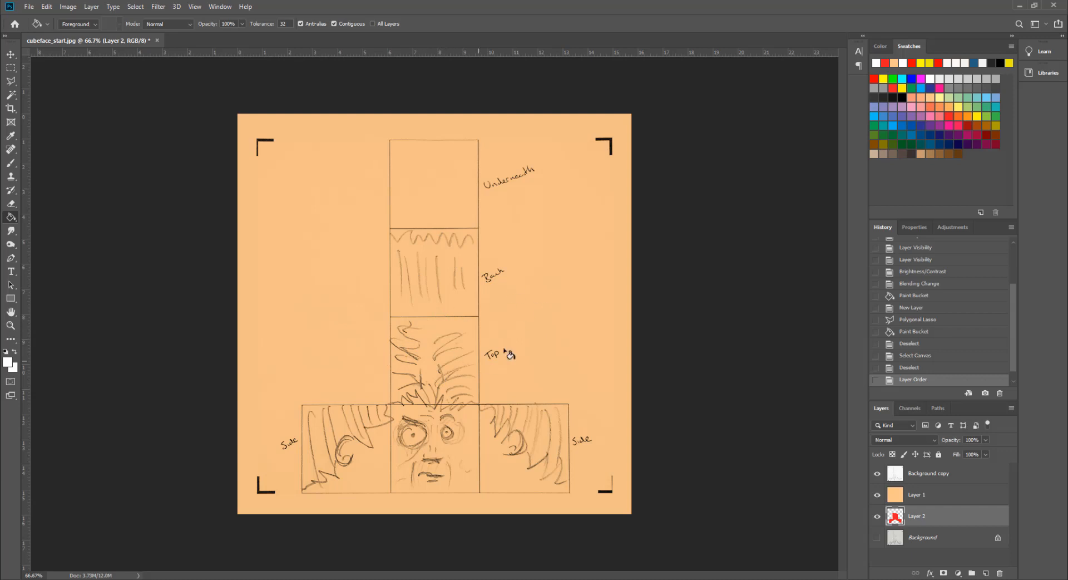
left_click_drag(947, 516, 945, 485)
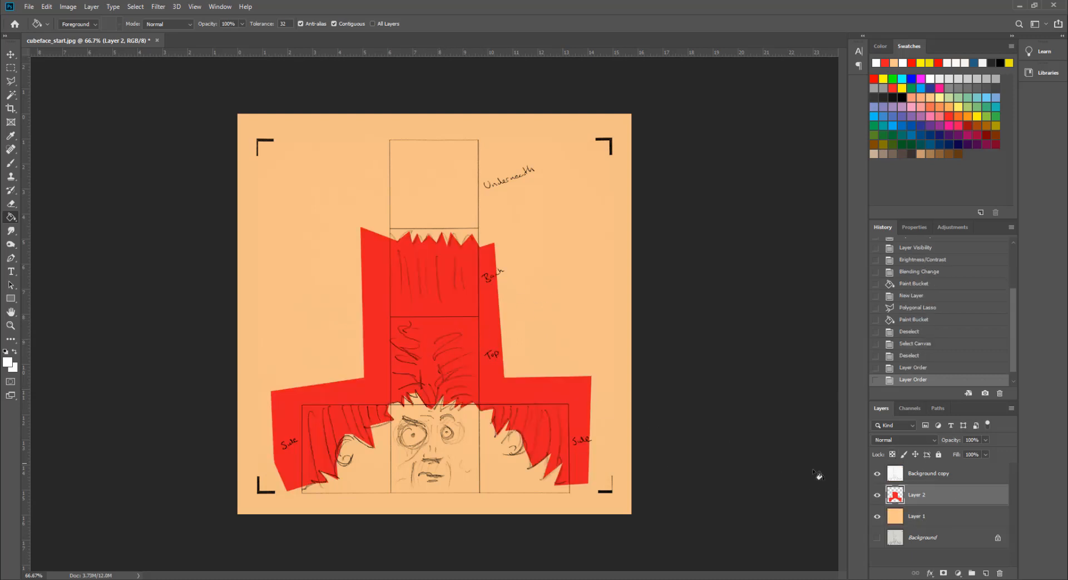
Rename the skin-coloured Layer 1 to "skin" and the red Layer 2 to "hair"
double_click(918, 517)
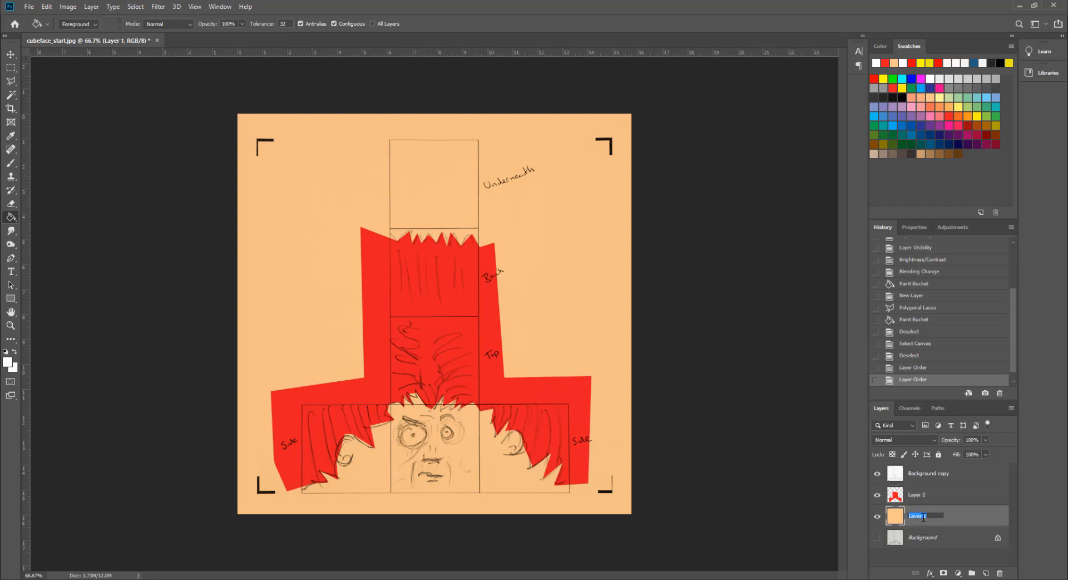
type("skin")
key("Return")
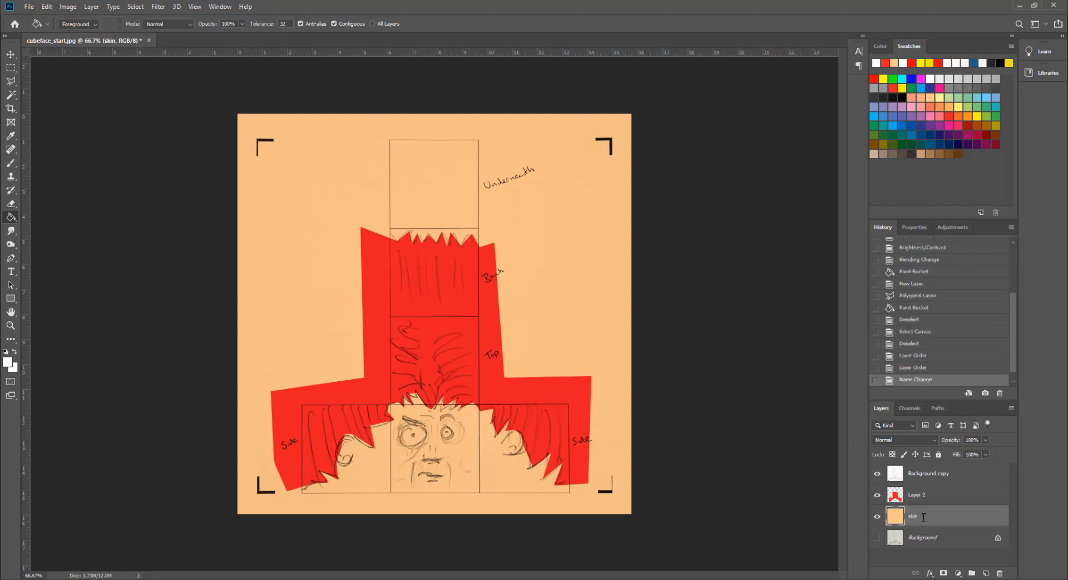
double_click(918, 495)
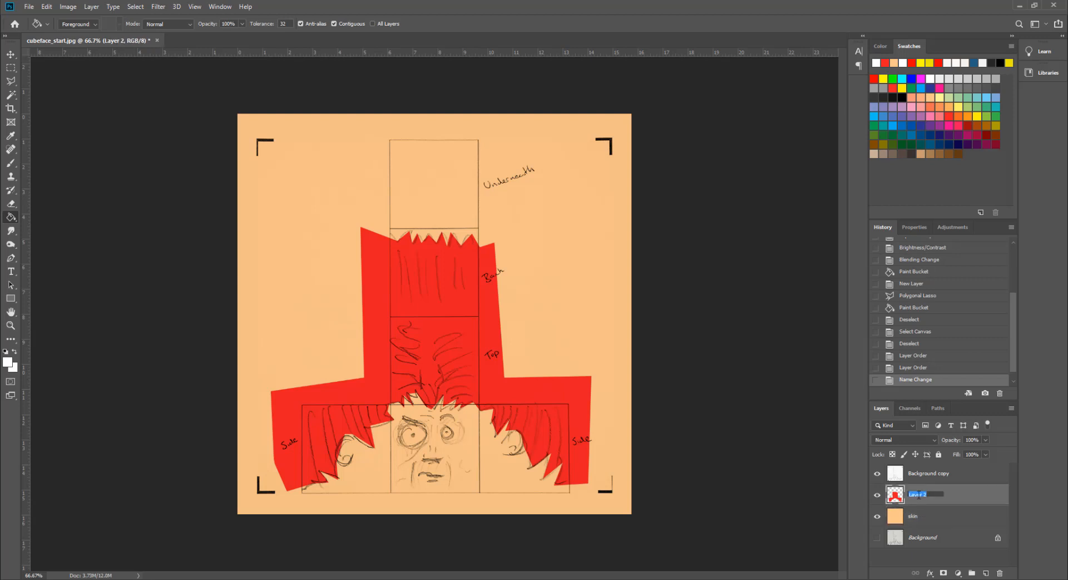
type("hair")
key("Return")
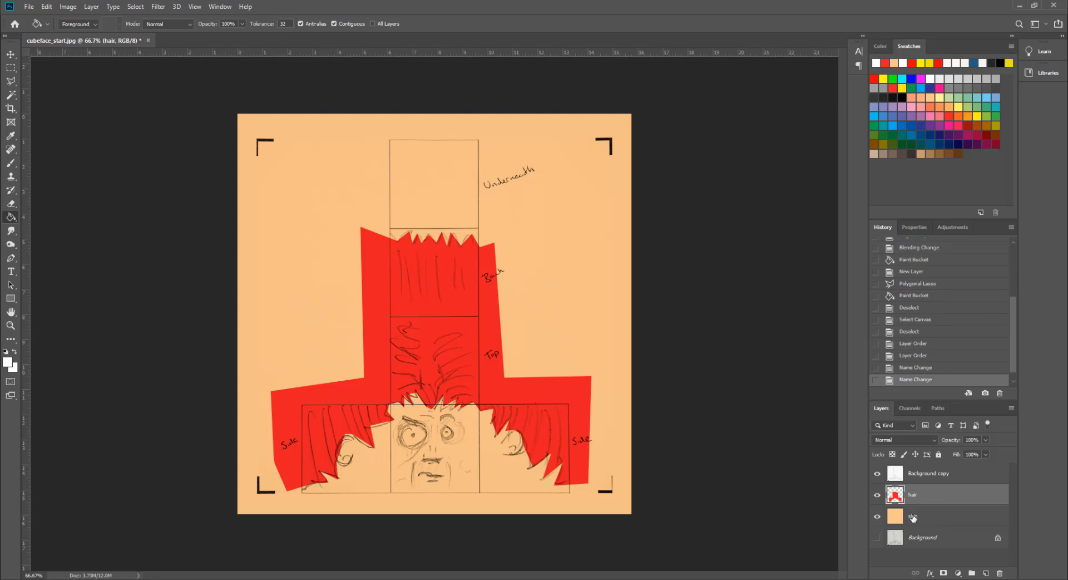
Add a new empty layer between the skin and hair layers
left_click(926, 516)
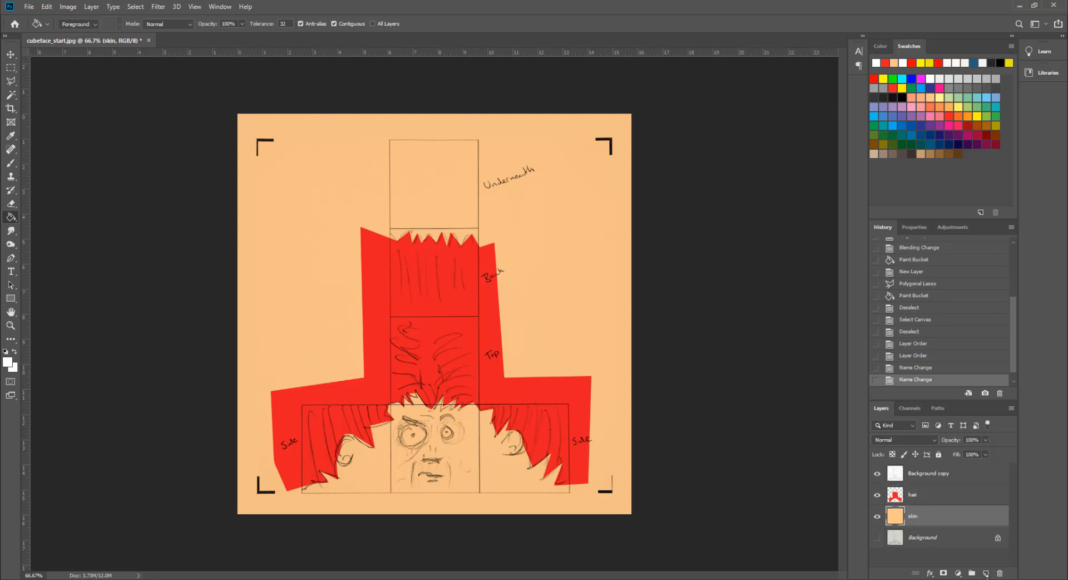
left_click(986, 574)
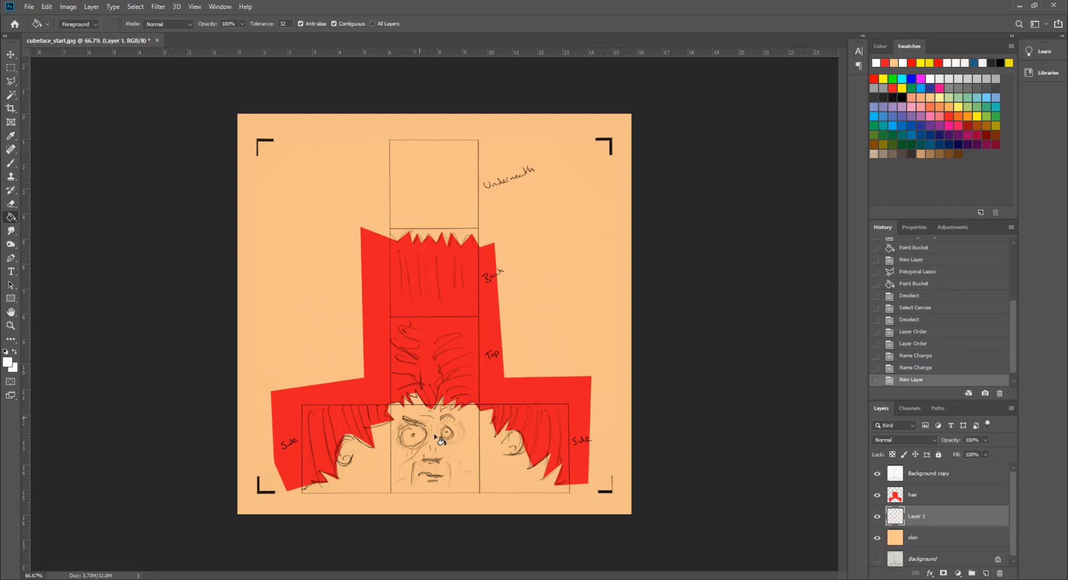
key("z")
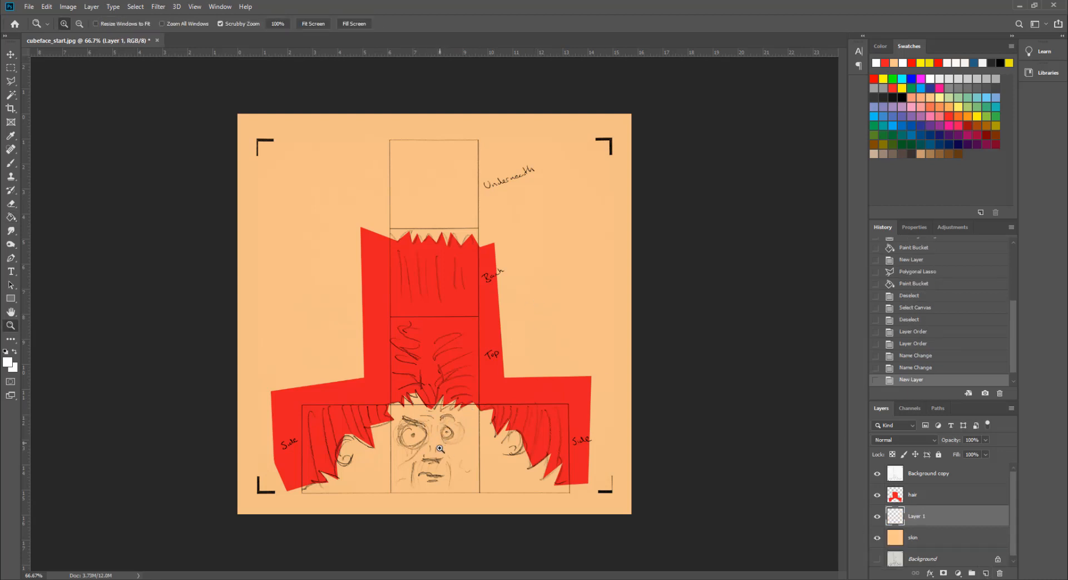
Examine the eyes, nose and mouth of the front face up close at 200% and 300% magnification
left_click(439, 458)
left_click(438, 481)
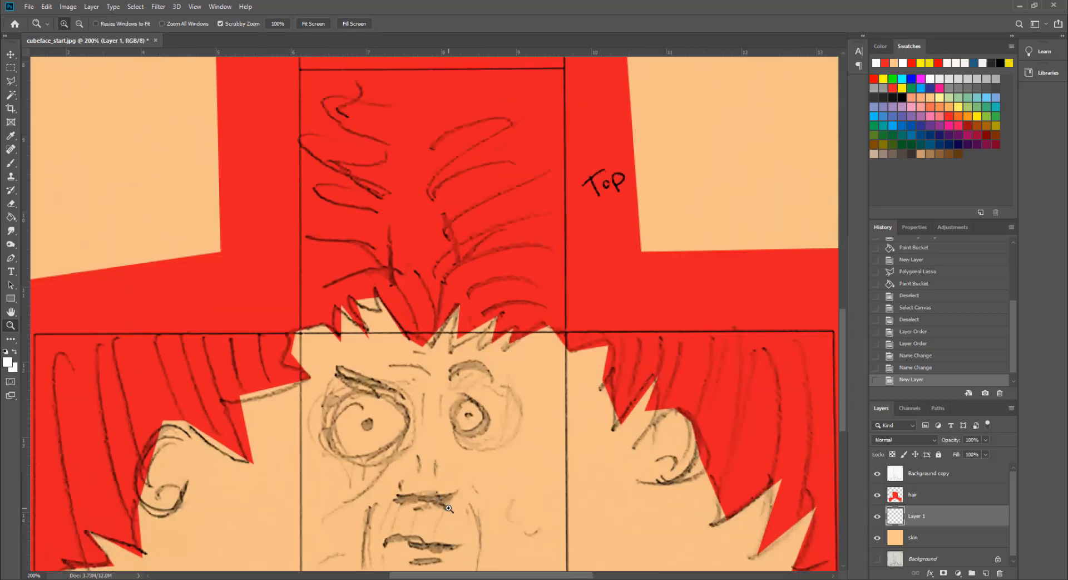
left_click(448, 508)
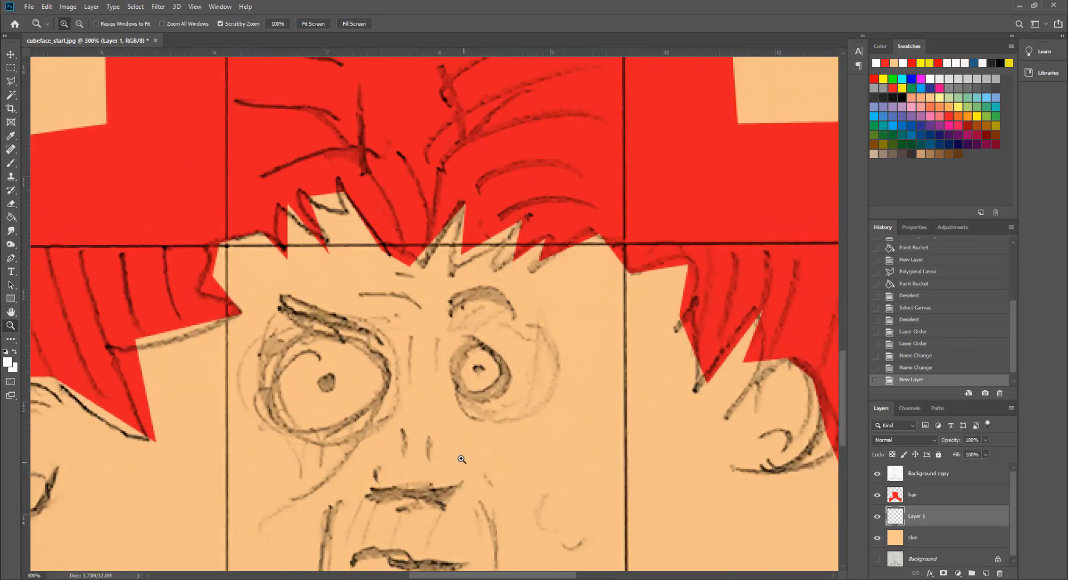
key("h")
left_click_drag(450, 419, 440, 509)
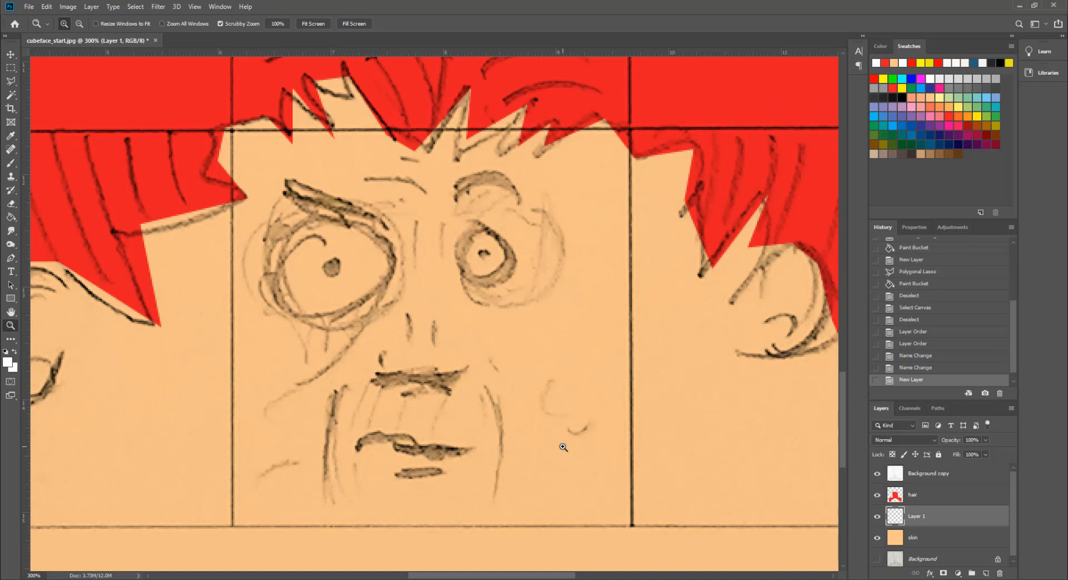
key("ctrl+minus")
key("ctrl+minus")
key("ctrl+minus")
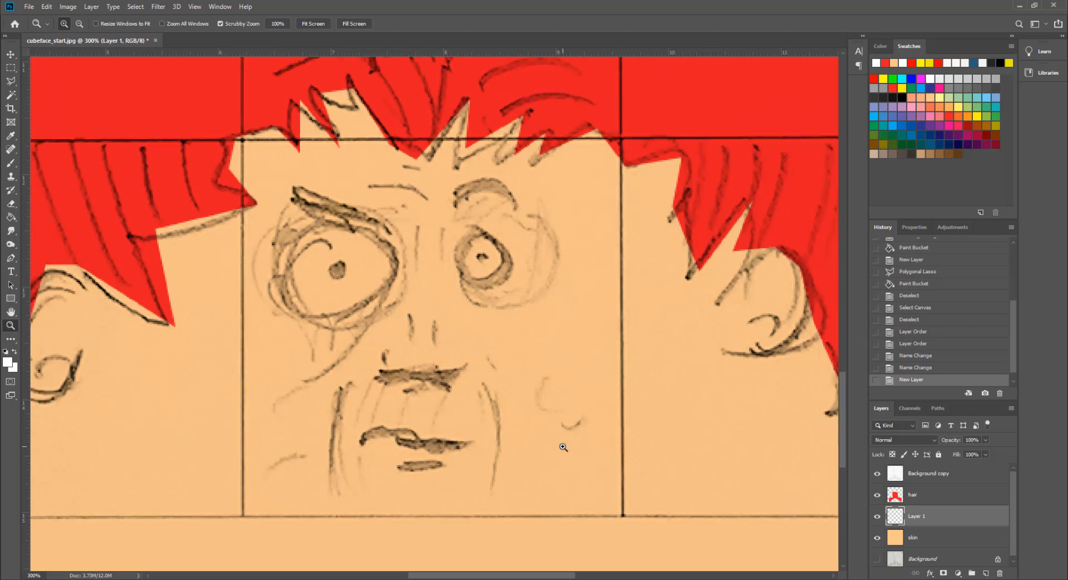
key("ctrl+plus")
key("ctrl+plus")
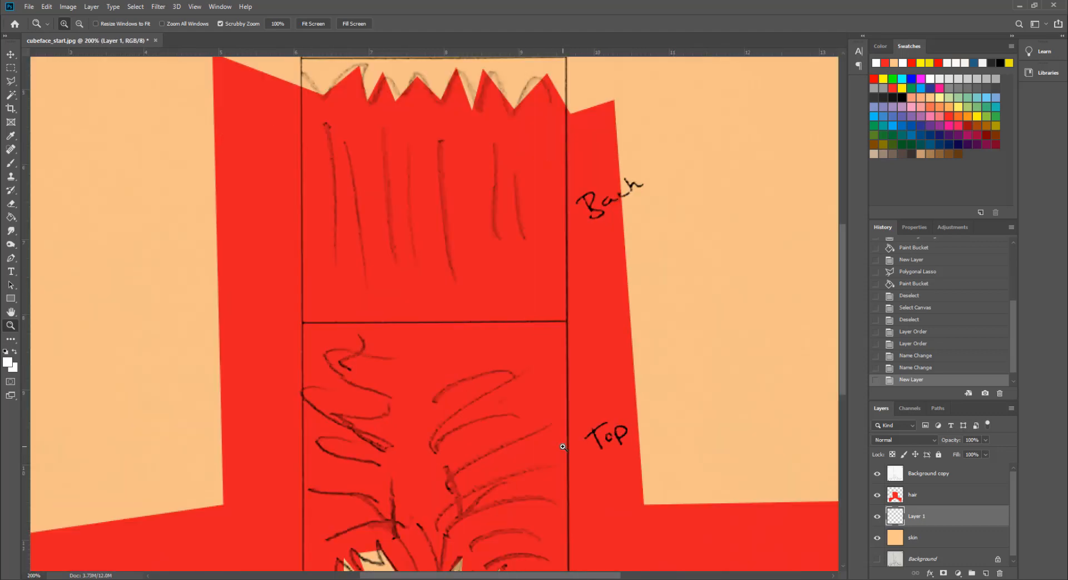
key("h")
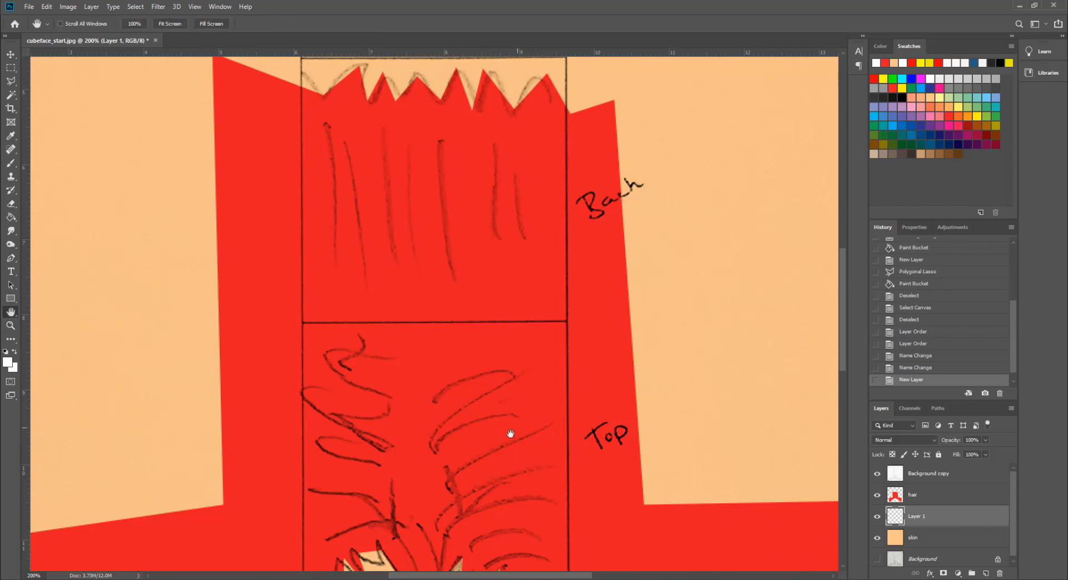
left_click_drag(508, 431, 465, 511)
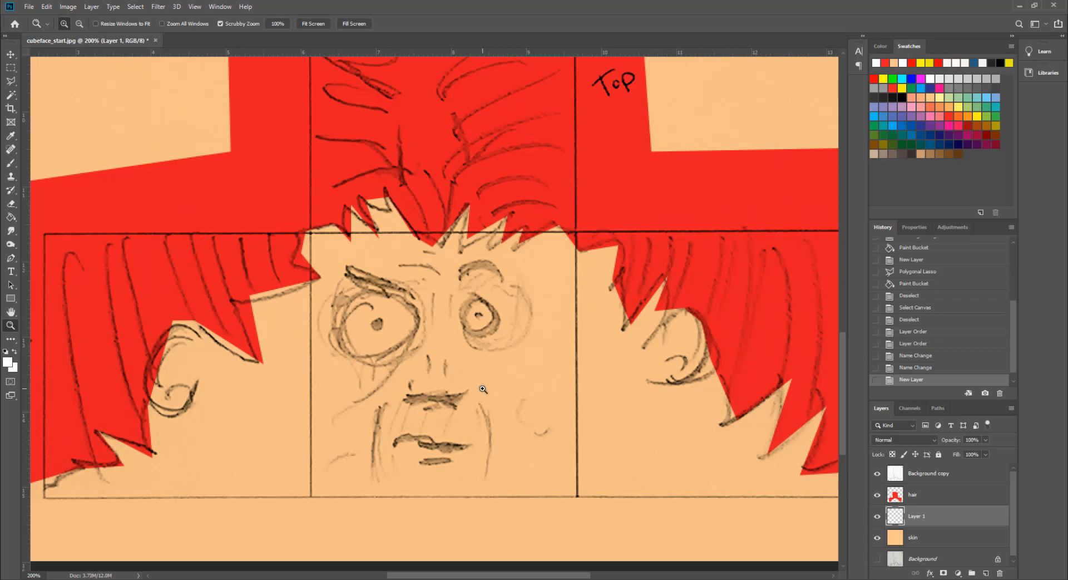
Paint the larger eye white on the empty Layer 1 with a 70 px hard round brush
key("b")
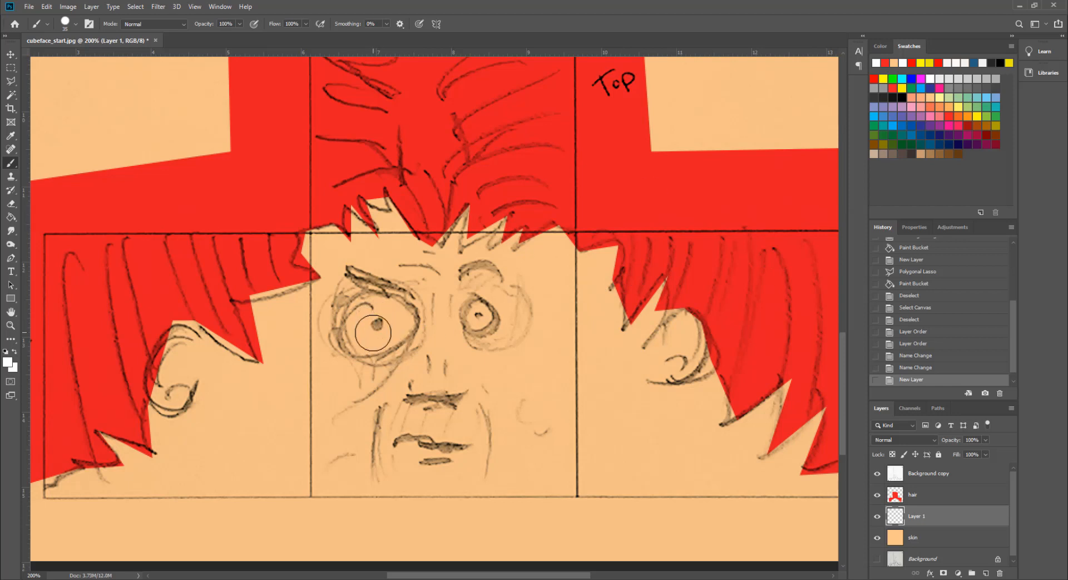
key("bracketright")
key("bracketright")
key("bracketright")
key("bracketright")
key("bracketleft")
key("bracketleft")
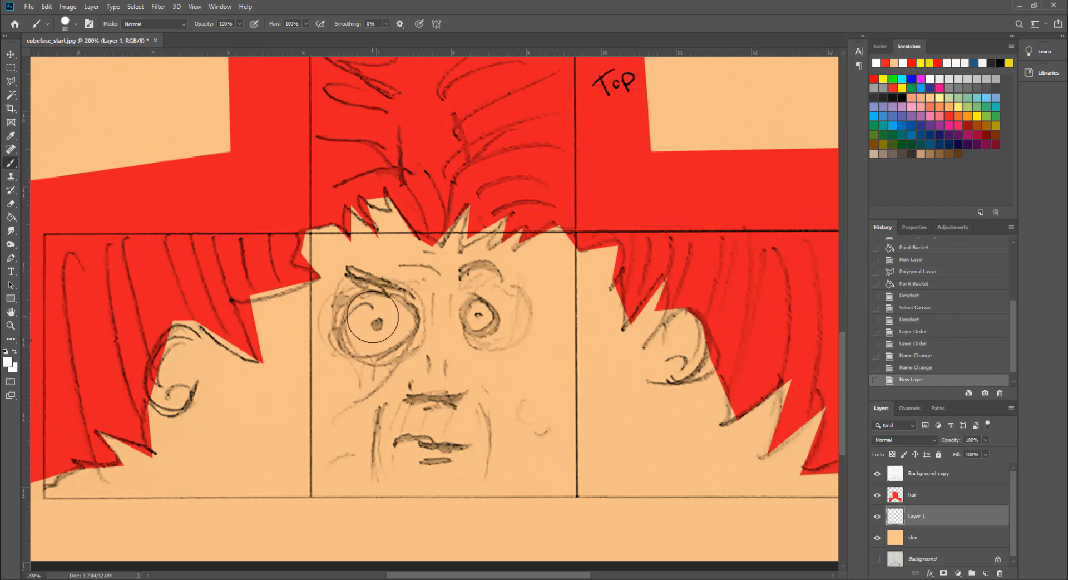
key("bracketright")
key("bracketright")
key("bracketright")
key("bracketleft")
key("bracketleft")
key("bracketright")
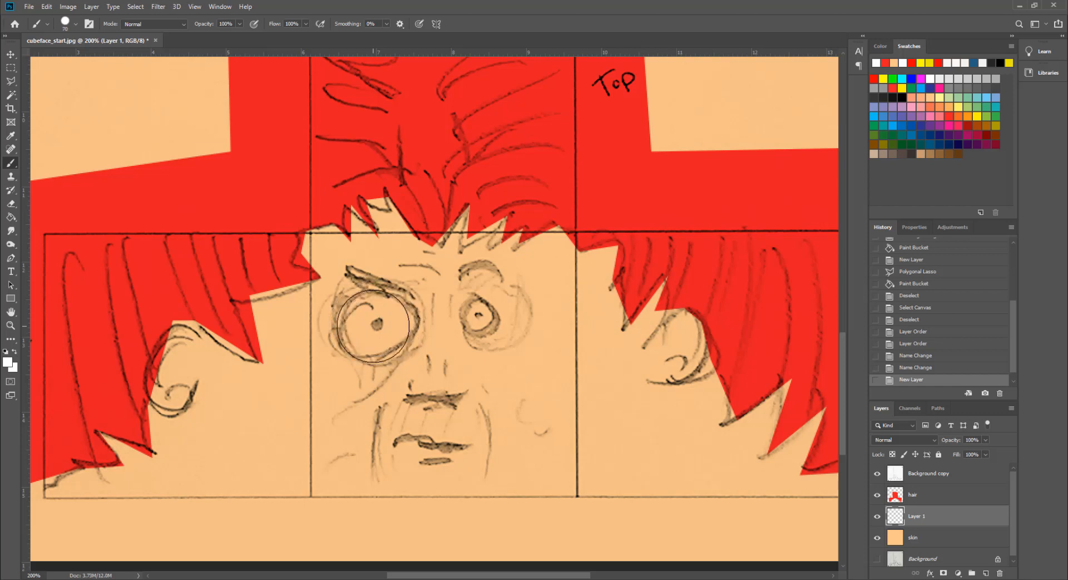
left_click(377, 325)
Paint the smaller eye white on the same layer with the hard round brush reduced to 35 px
key("bracketleft")
key("bracketleft")
key("bracketleft")
key("bracketleft")
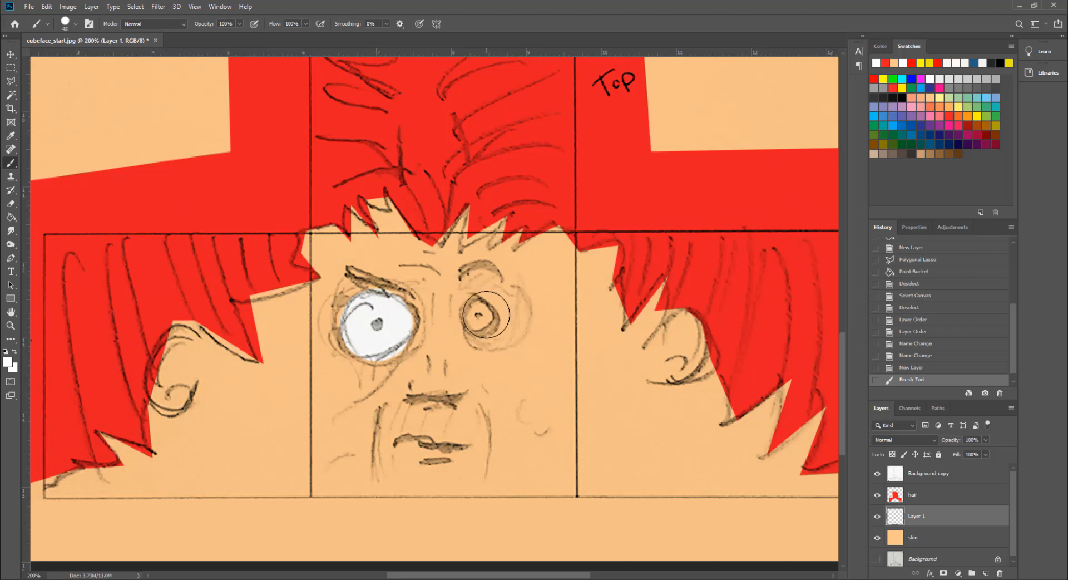
left_click(478, 313)
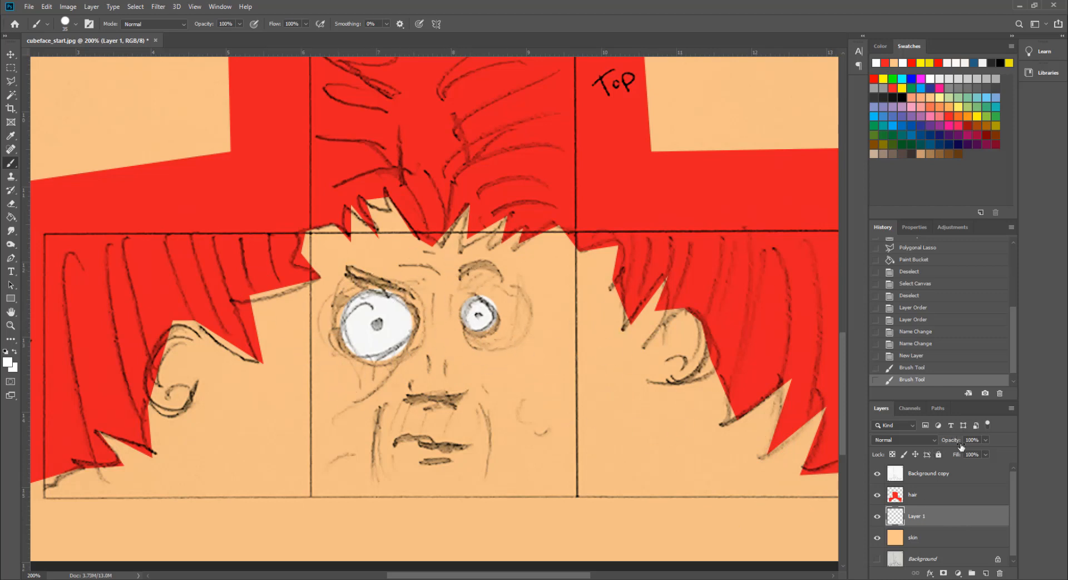
Add a new layer above the eye whites and set up a Soft Round brush in bright red
left_click(986, 573)
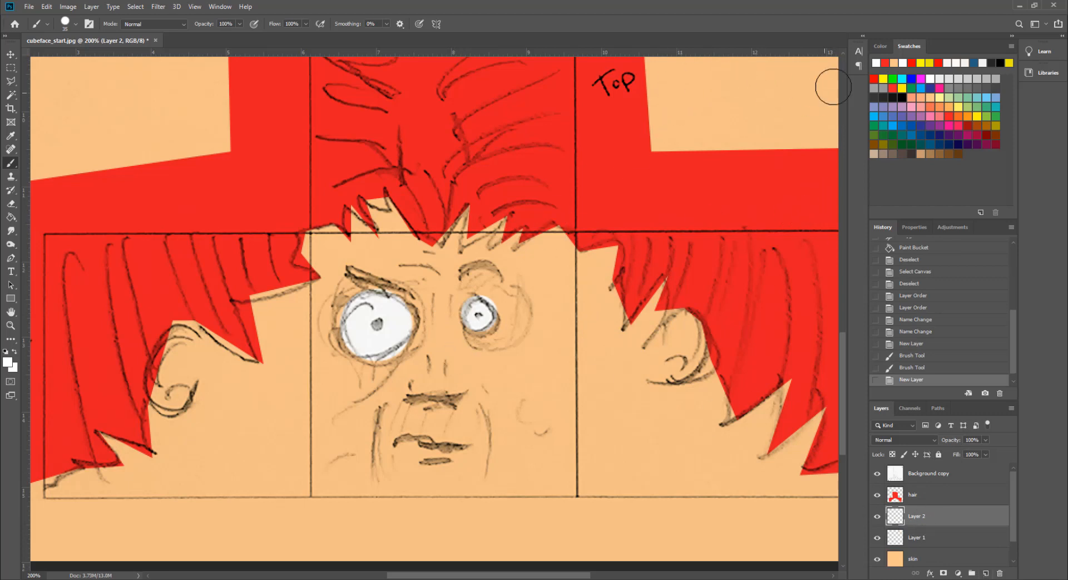
left_click(875, 79)
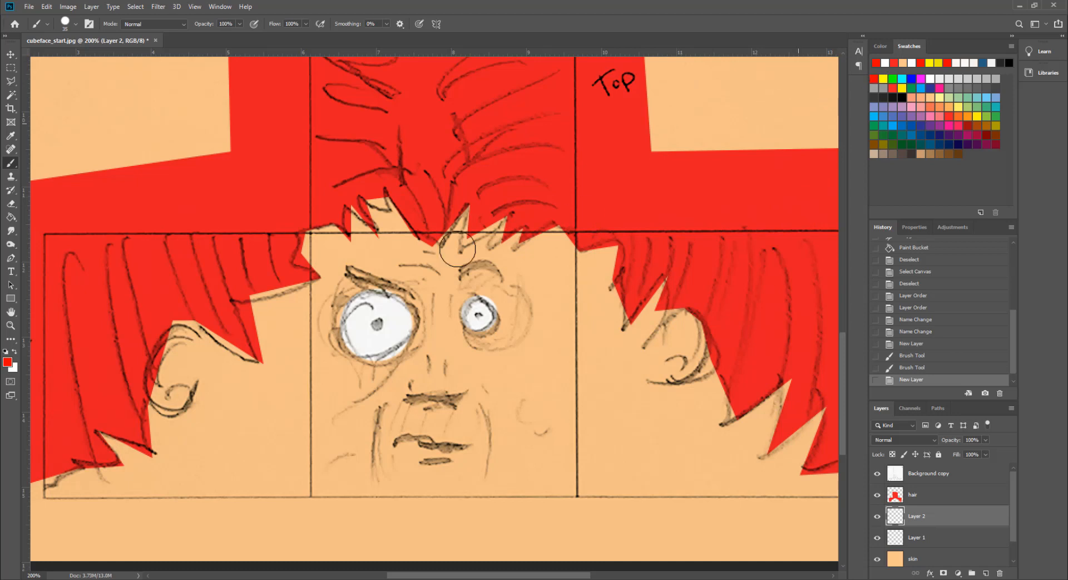
left_click(75, 23)
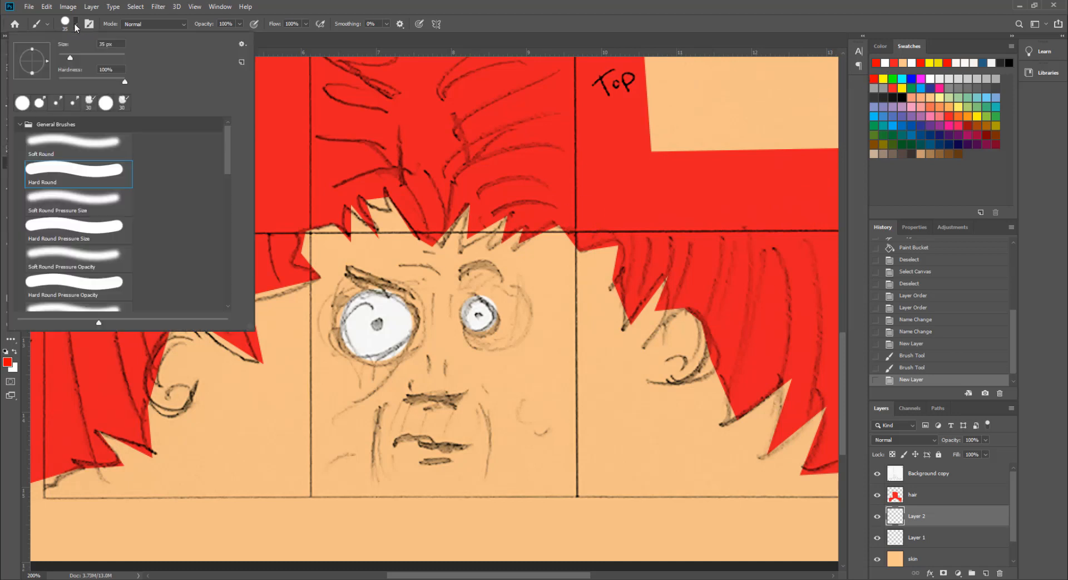
left_click(70, 150)
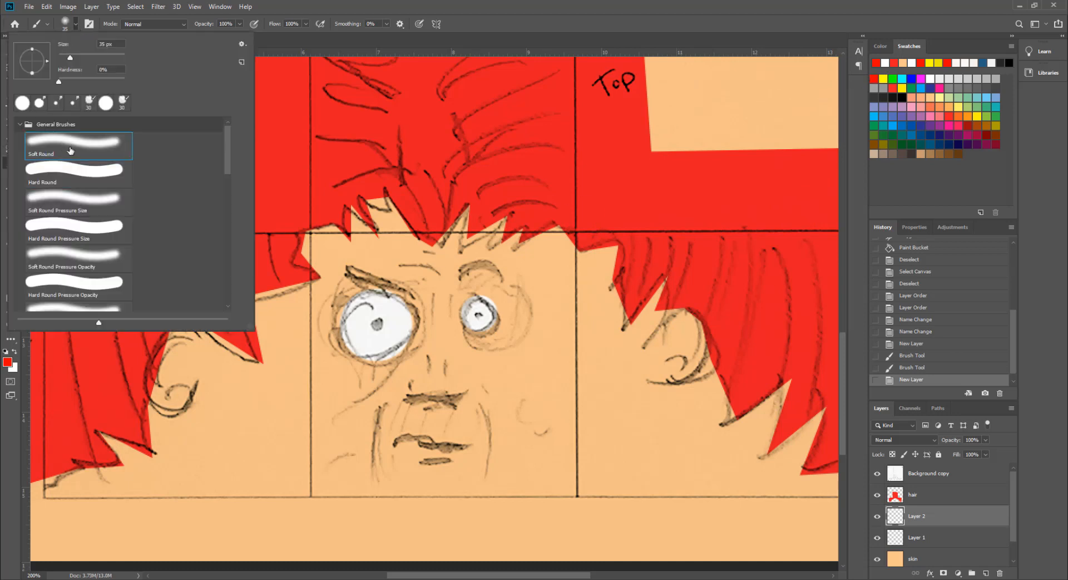
left_click(503, 39)
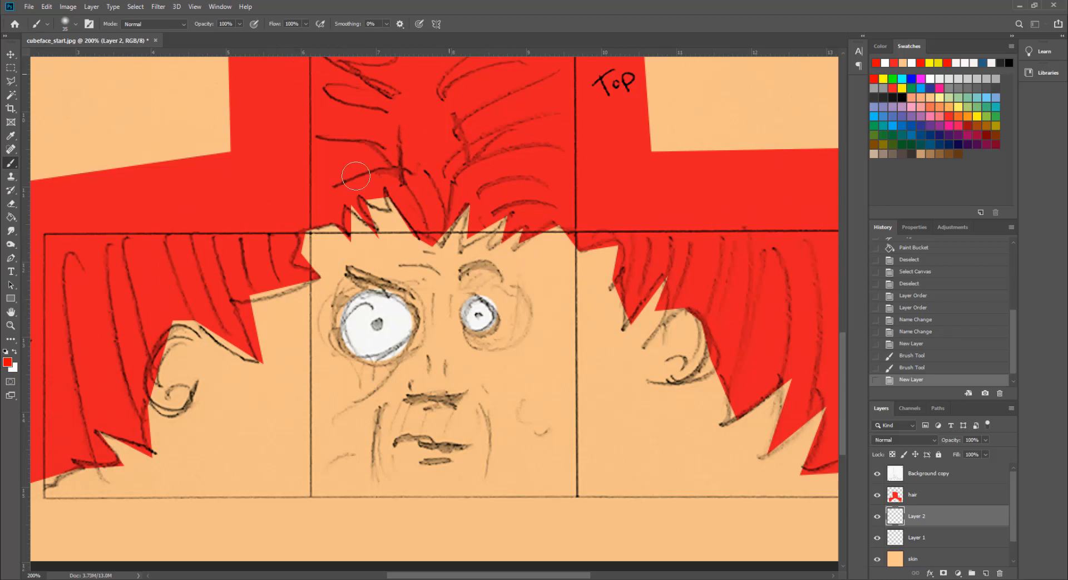
Paint a soft red glow over the larger eye on Layer 2 with a 200 px brush, applying it twice
key("bracketright")
key("bracketright")
key("bracketright")
key("bracketright")
key("bracketright")
key("bracketright")
key("bracketright")
key("bracketright")
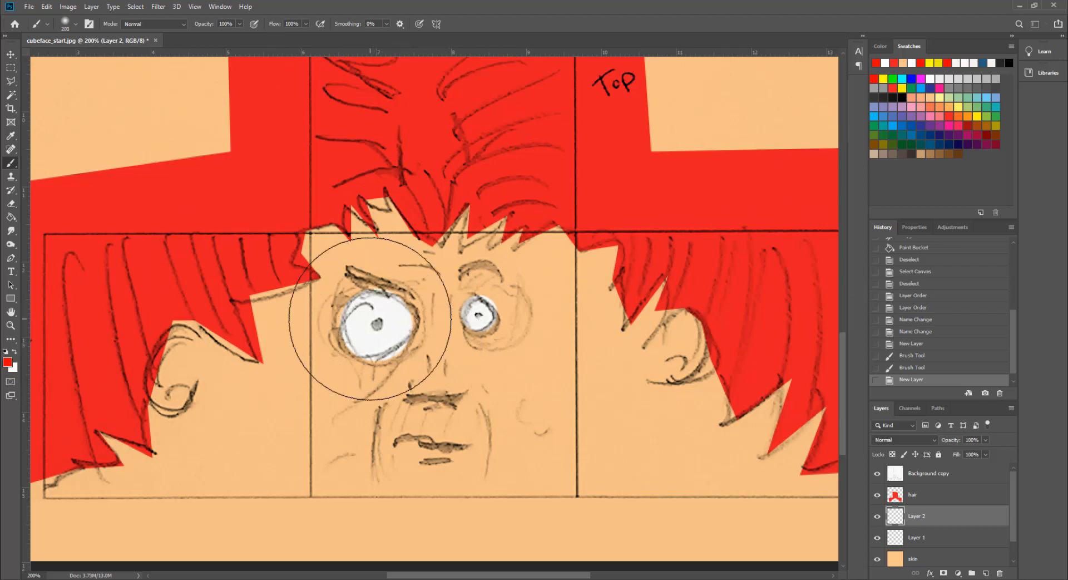
left_click(374, 319)
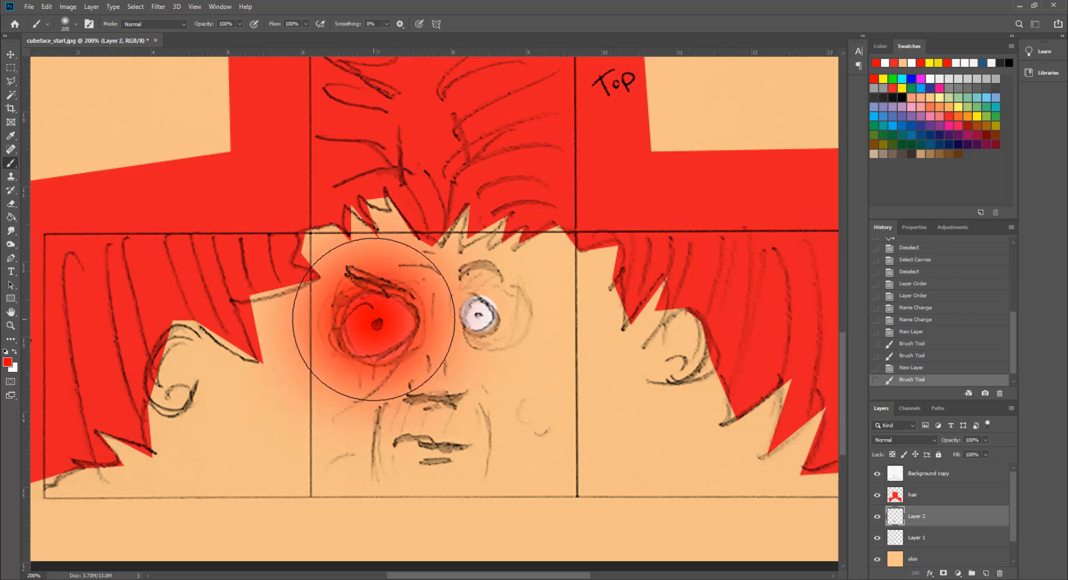
left_click(374, 319)
Paint a soft red glow over the smaller eye with a 100 px brush, applying it twice
key("bracketleft")
key("bracketleft")
key("bracketleft")
key("bracketleft")
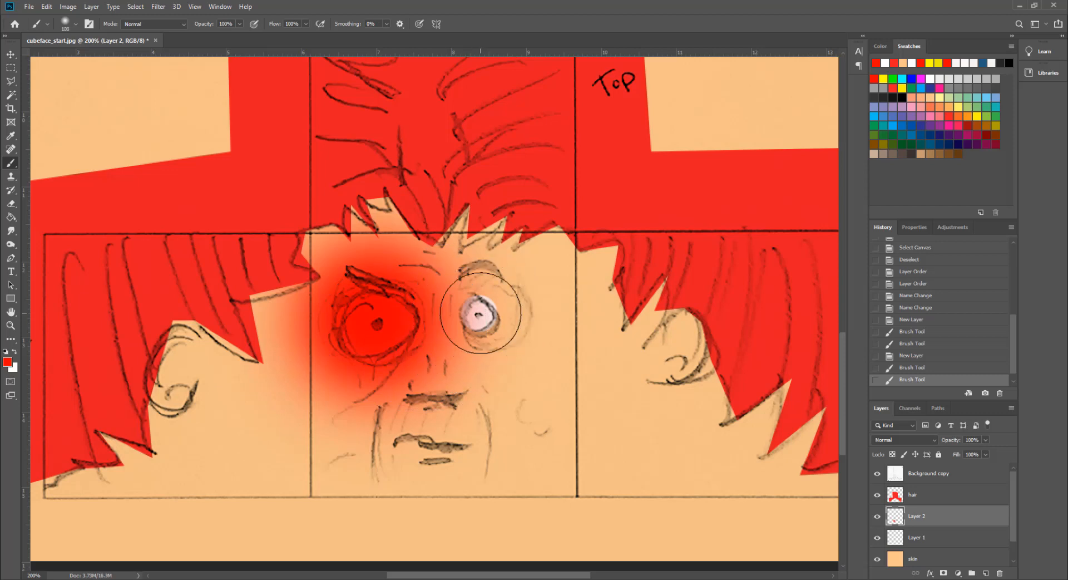
left_click(480, 313)
left_click(480, 312)
Paint a soft red spot on the tip of the nose with an 80 px brush
key("bracketleft")
key("bracketleft")
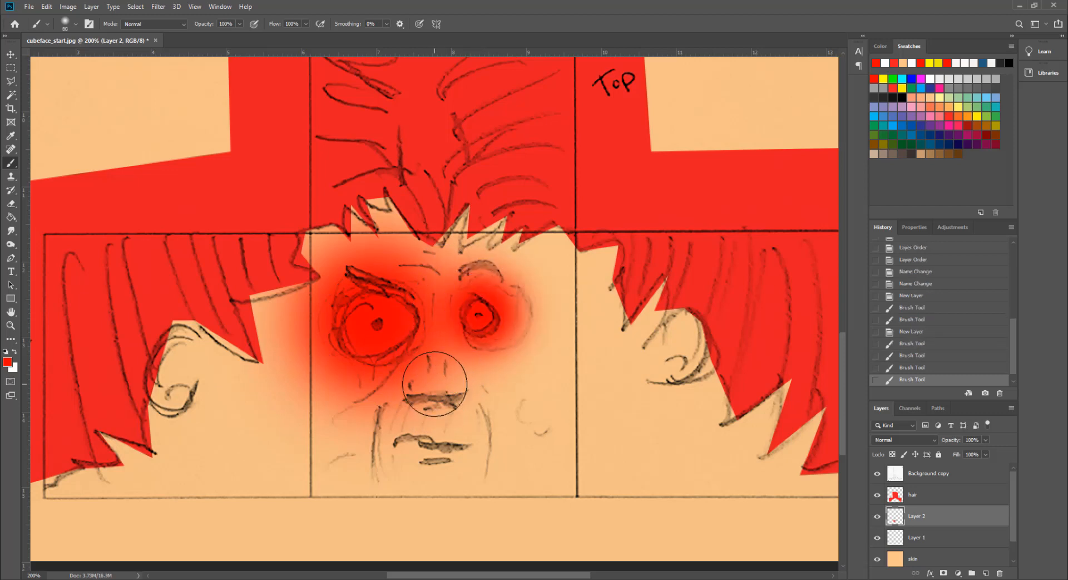
left_click(435, 382)
key("bracketleft")
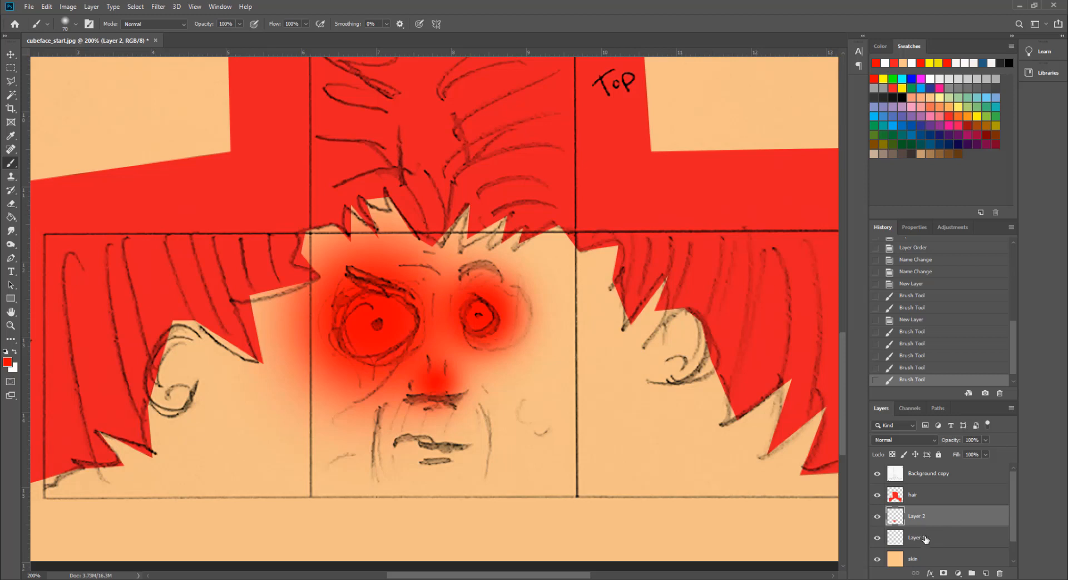
Move the eye whites layer above the red glow layer, and rename them "eyes" and "eyesockets" respectively
left_click_drag(926, 539, 930, 508)
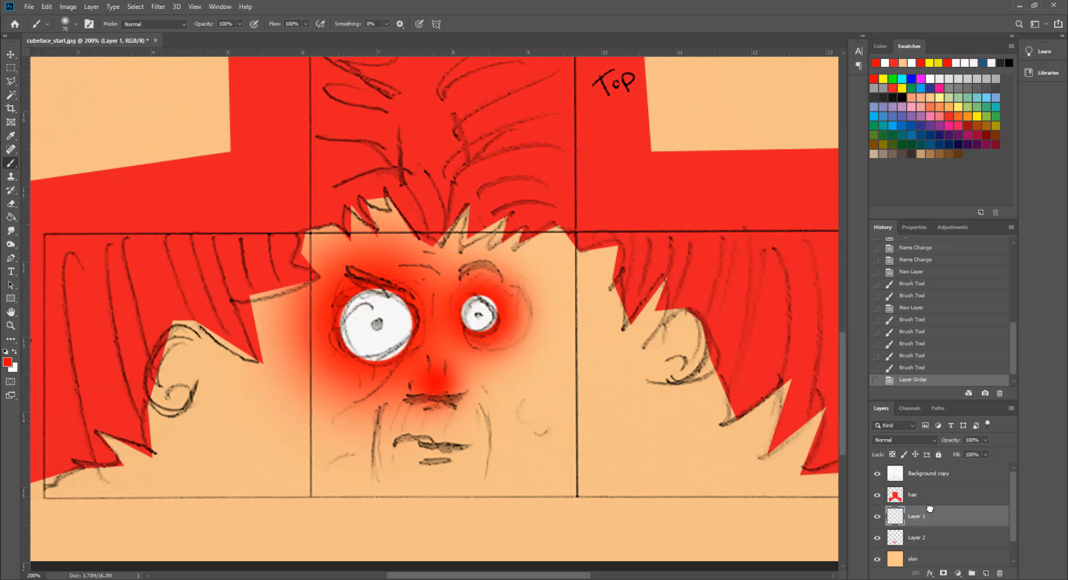
double_click(918, 516)
type("eyes")
key("Return")
double_click(918, 538)
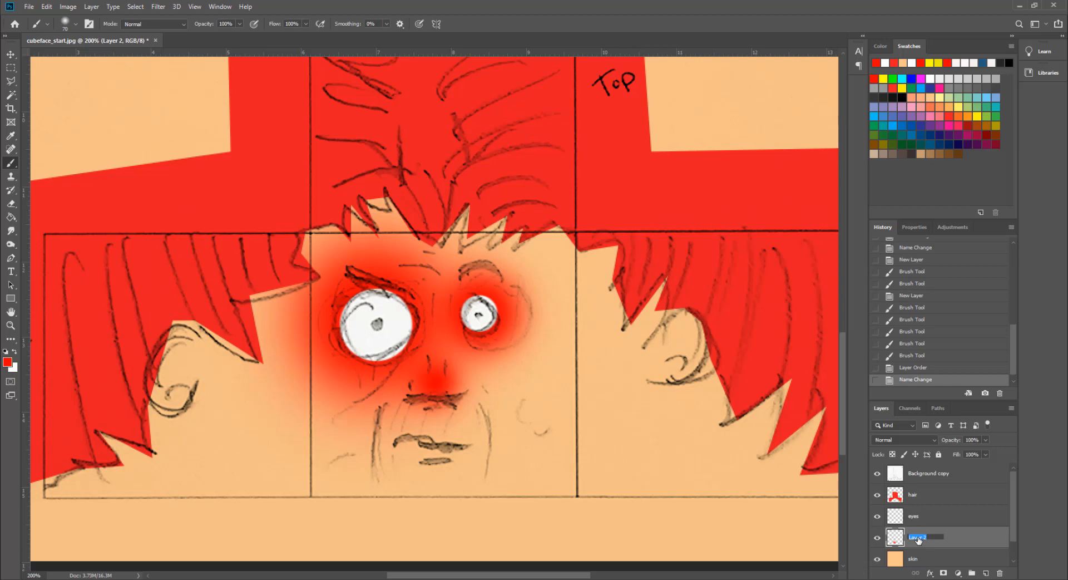
type("eyesockets")
key("Return")
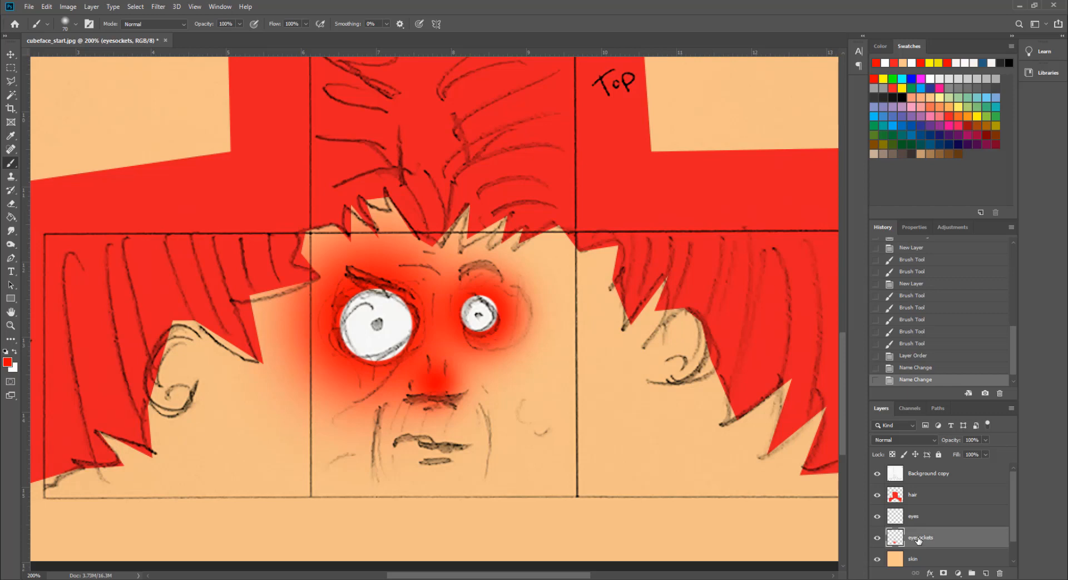
Reduce the opacity of the eyesockets layer until the red is only a faint blush around the eyes and nose
left_click(926, 521)
left_click(927, 541)
left_click_drag(986, 449, 960, 451)
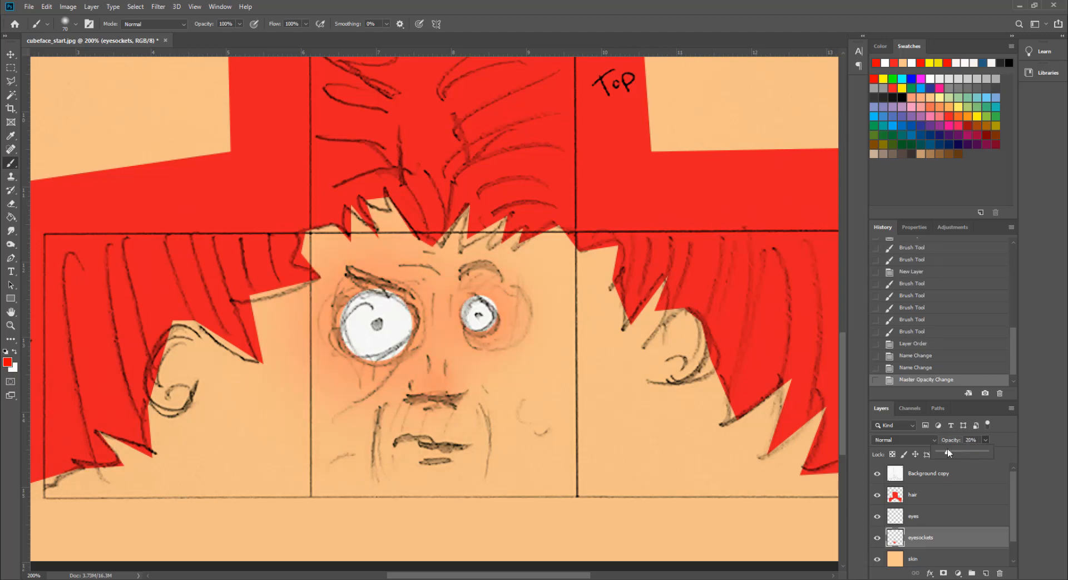
left_click_drag(950, 449, 951, 450)
left_click(1009, 438)
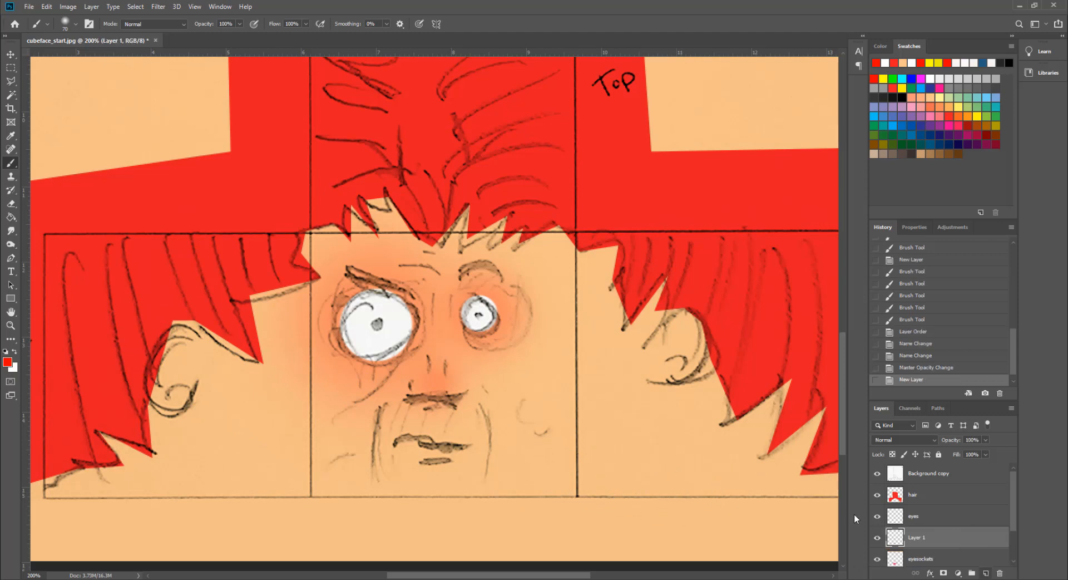
Add a new layer between eyes and eyesockets and name it "stubble"
double_click(917, 538)
type("stubble")
key("Return")
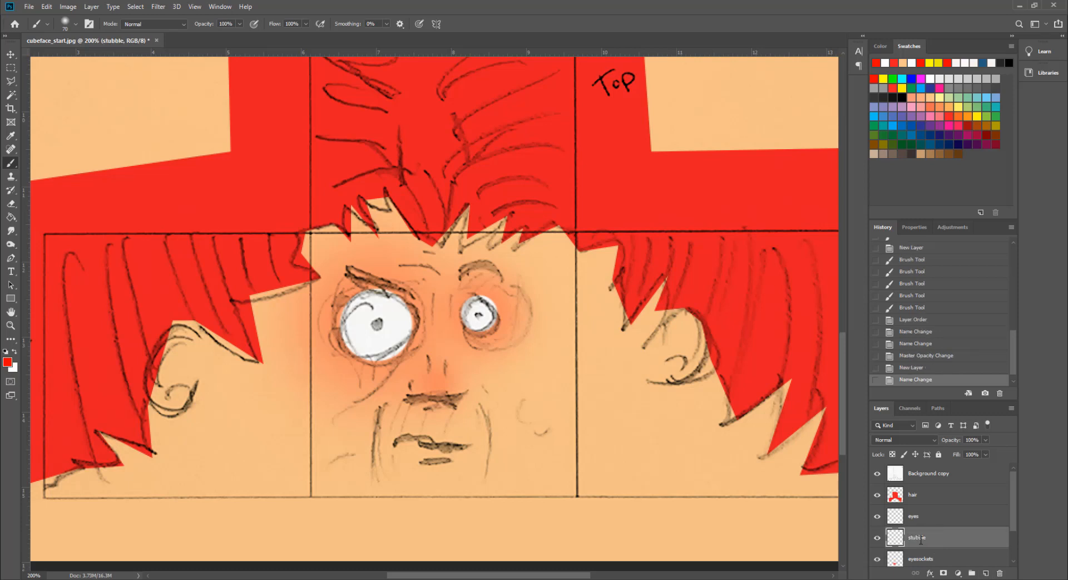
Outline the beard area from sideburn to sideburn, below the nose and around the chin, with the Polygonal Lasso, and choose dark blue as the foreground colour
left_click(11, 81)
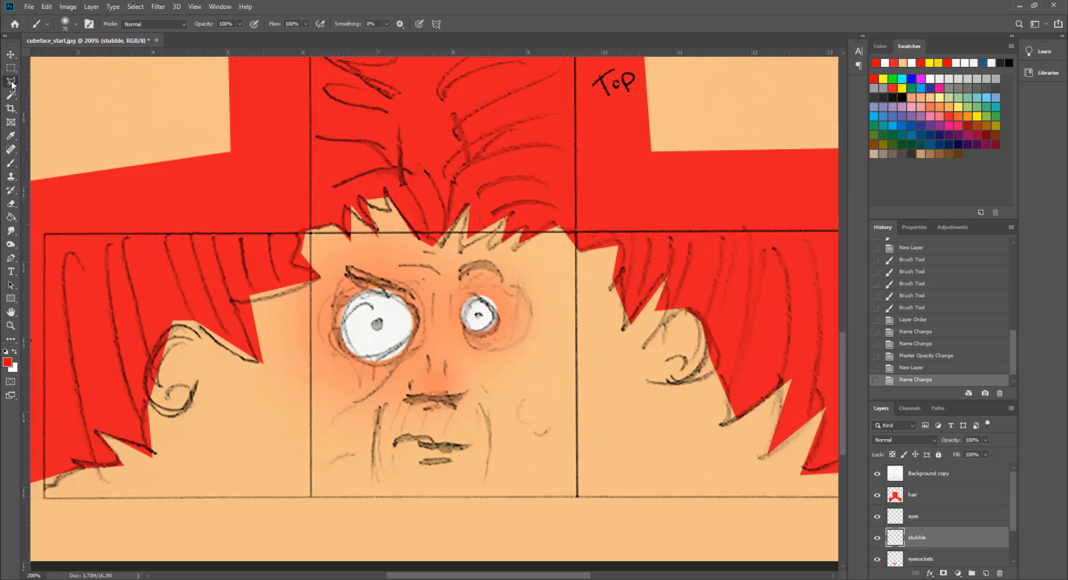
left_click(258, 361)
left_click(275, 404)
left_click(358, 413)
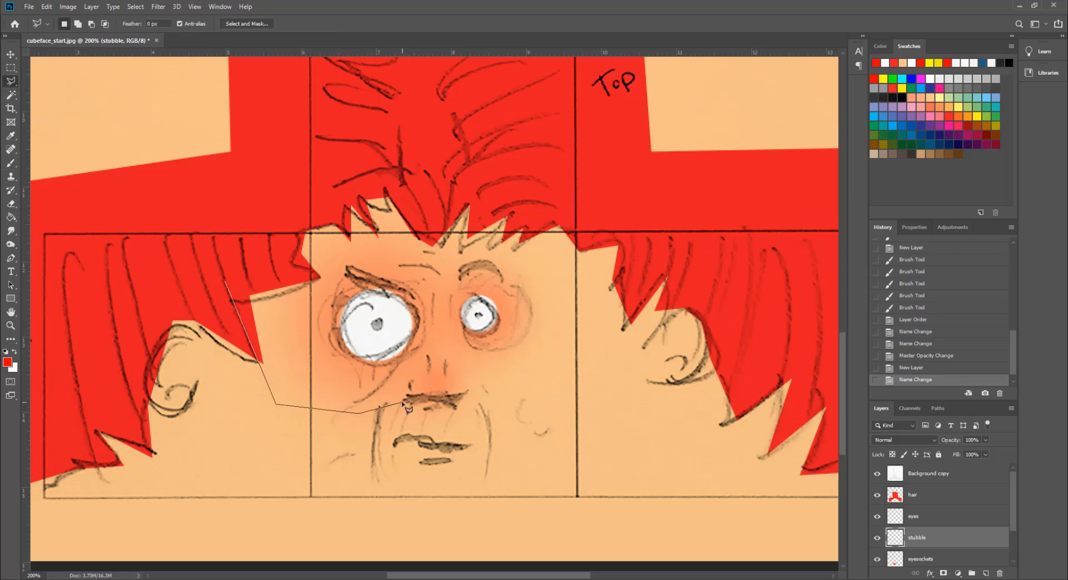
left_click(405, 401)
left_click(466, 394)
left_click(503, 408)
left_click(584, 401)
left_click(620, 381)
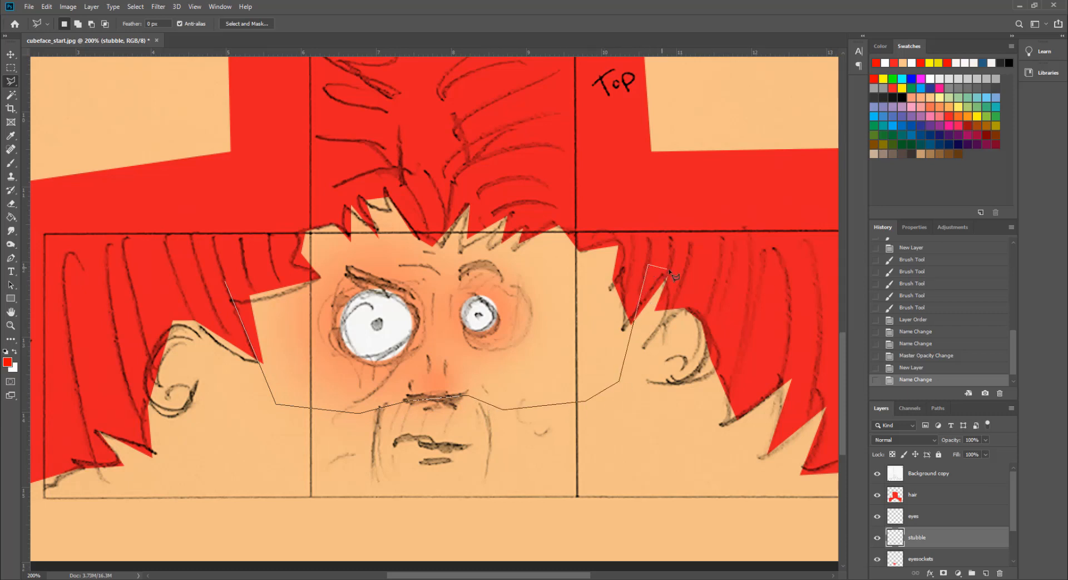
left_click(649, 338)
left_click(646, 411)
left_click(625, 465)
left_click(582, 515)
left_click(442, 539)
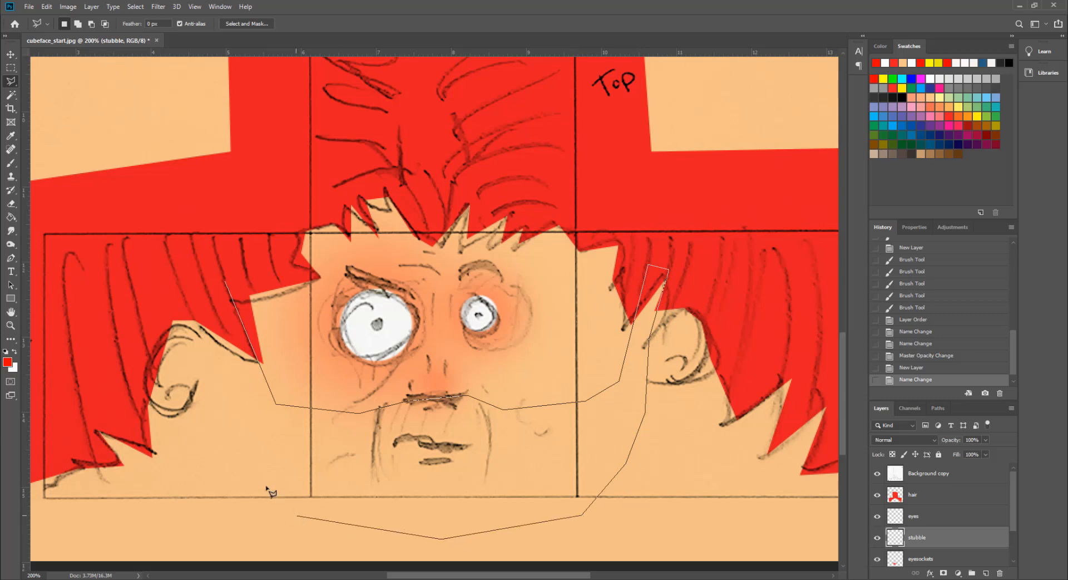
left_click(282, 505)
left_click(212, 380)
left_click(205, 317)
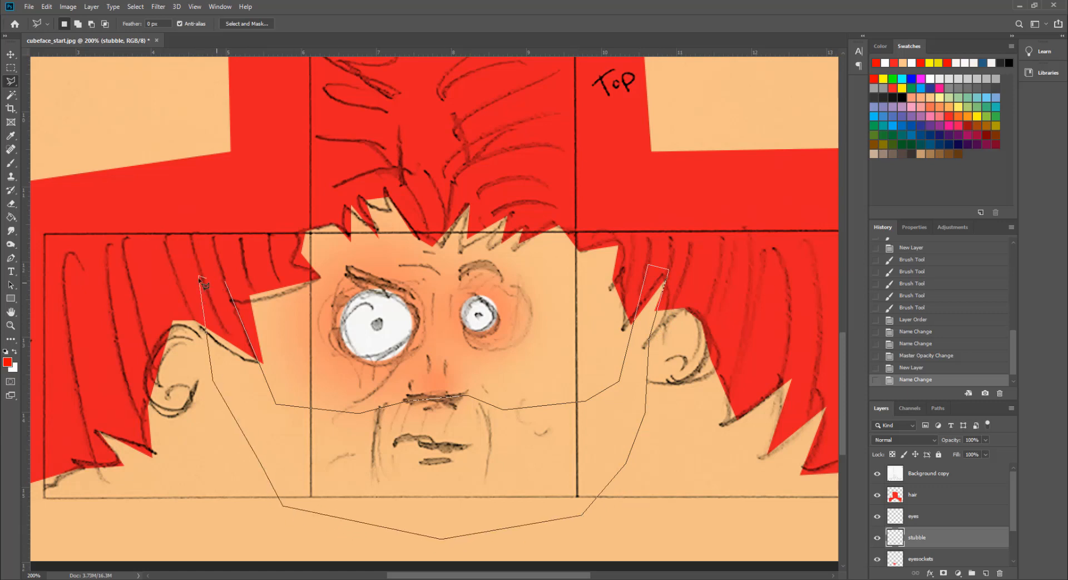
left_click(199, 278)
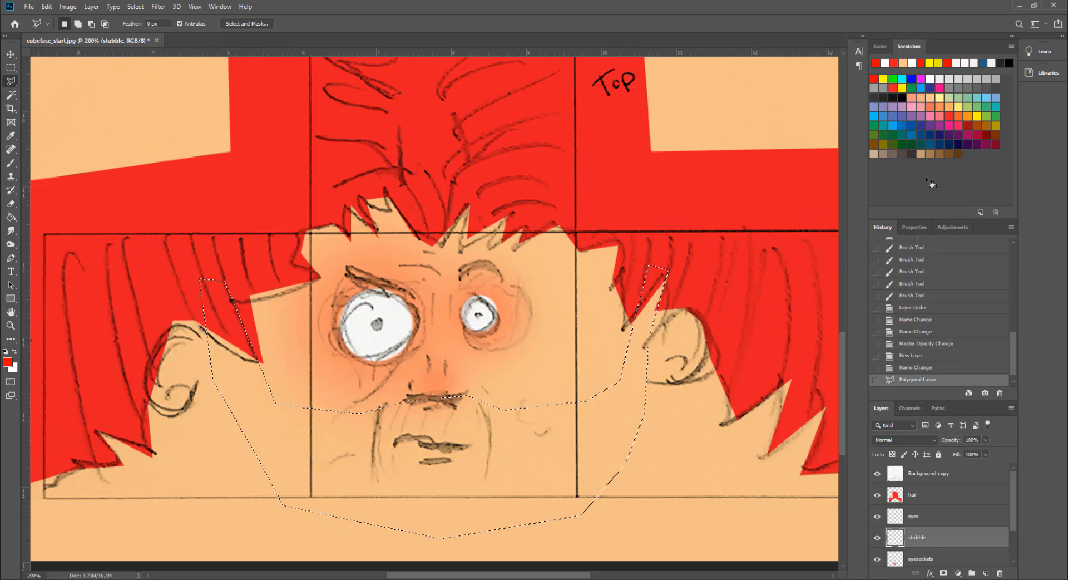
left_click(921, 126)
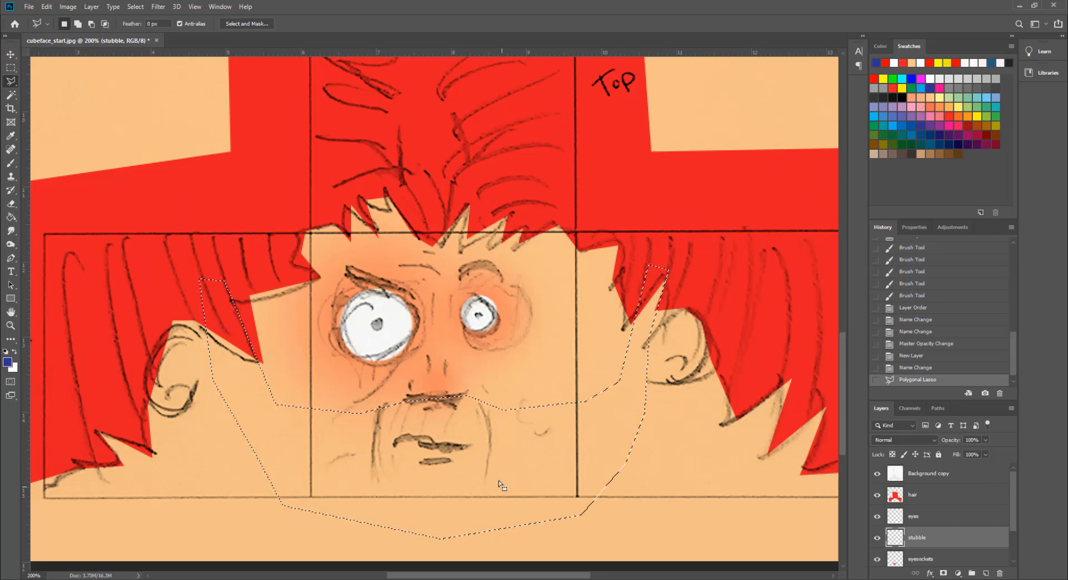
Fill the outlined beard area on the stubble layer with the dark blue foreground colour, and clear the selection
key("g")
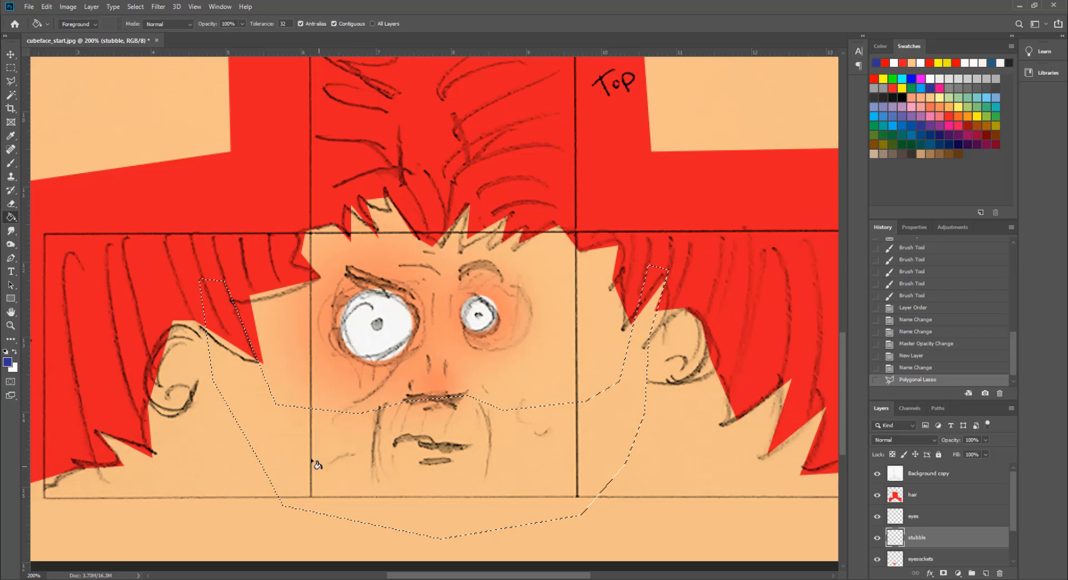
left_click(532, 461)
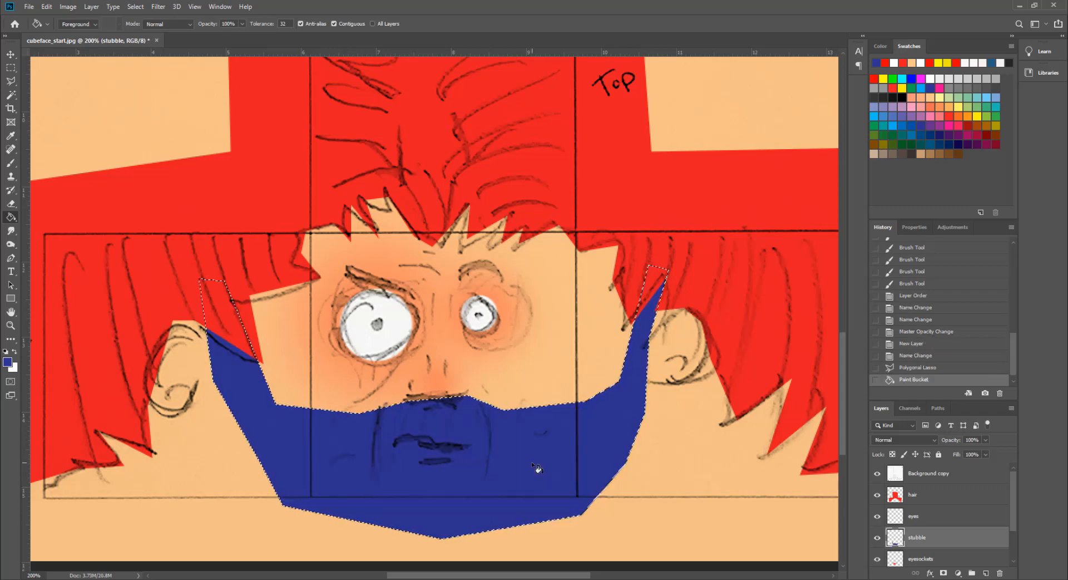
key("ctrl+d")
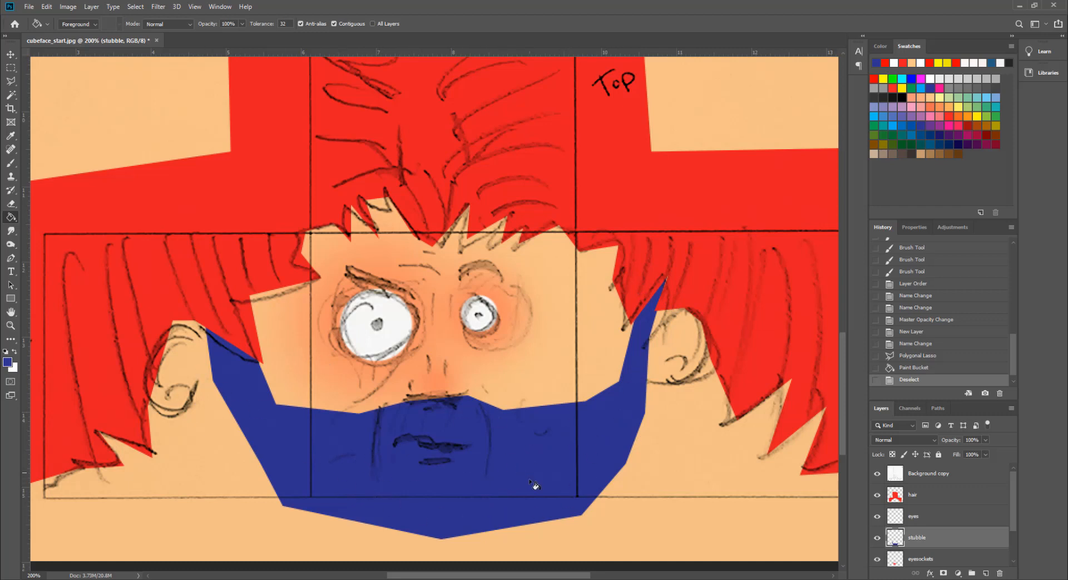
left_click(68, 7)
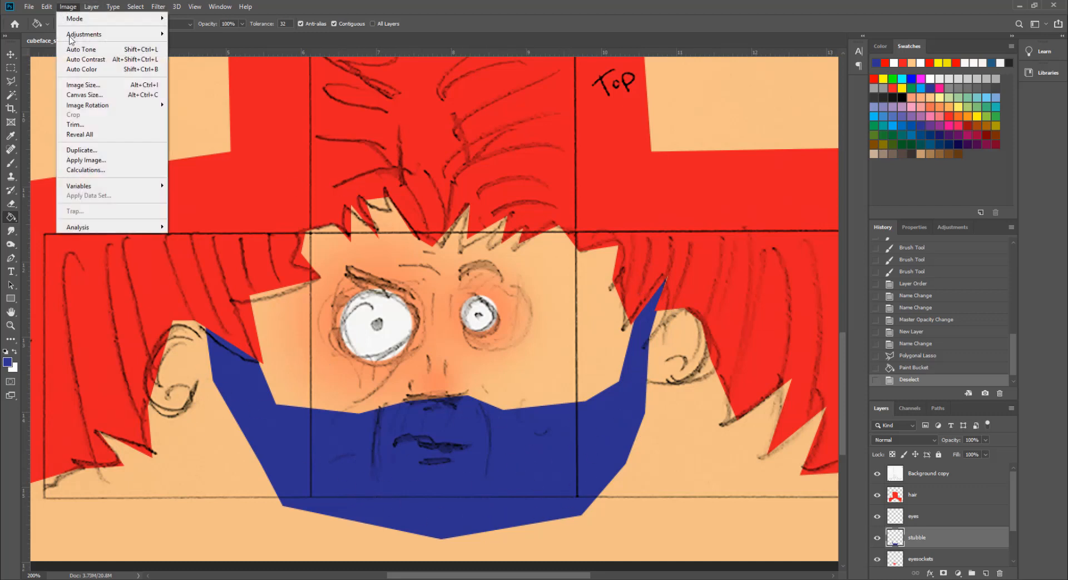
mouse_move(116, 39)
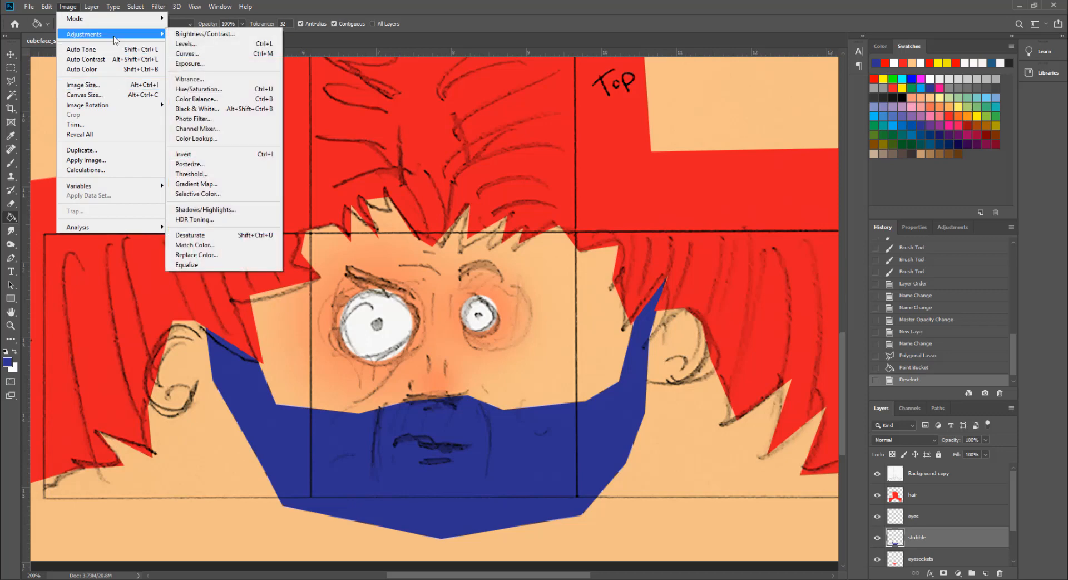
left_click(228, 89)
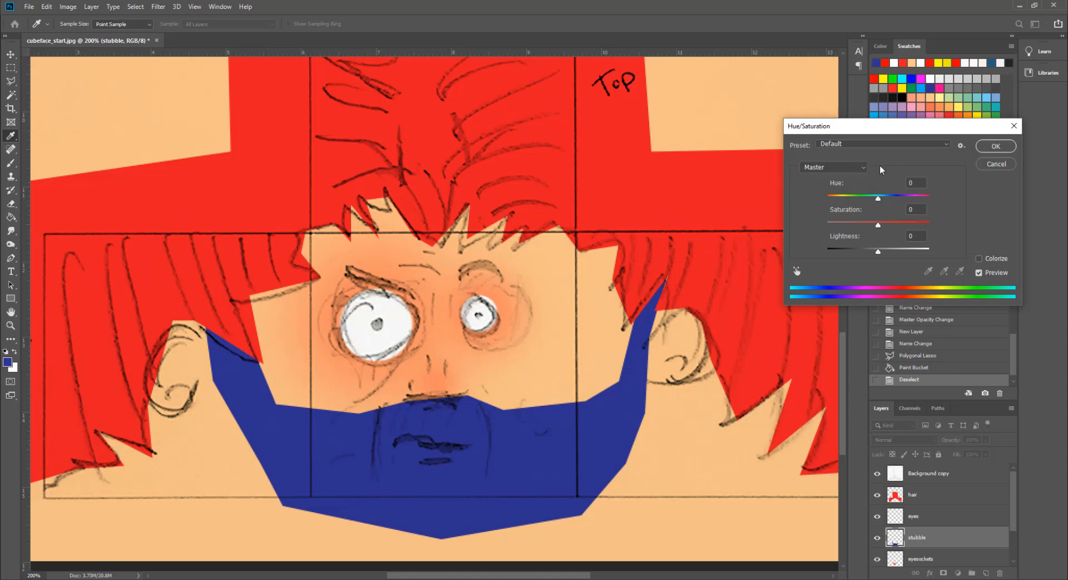
left_click_drag(878, 199, 880, 203)
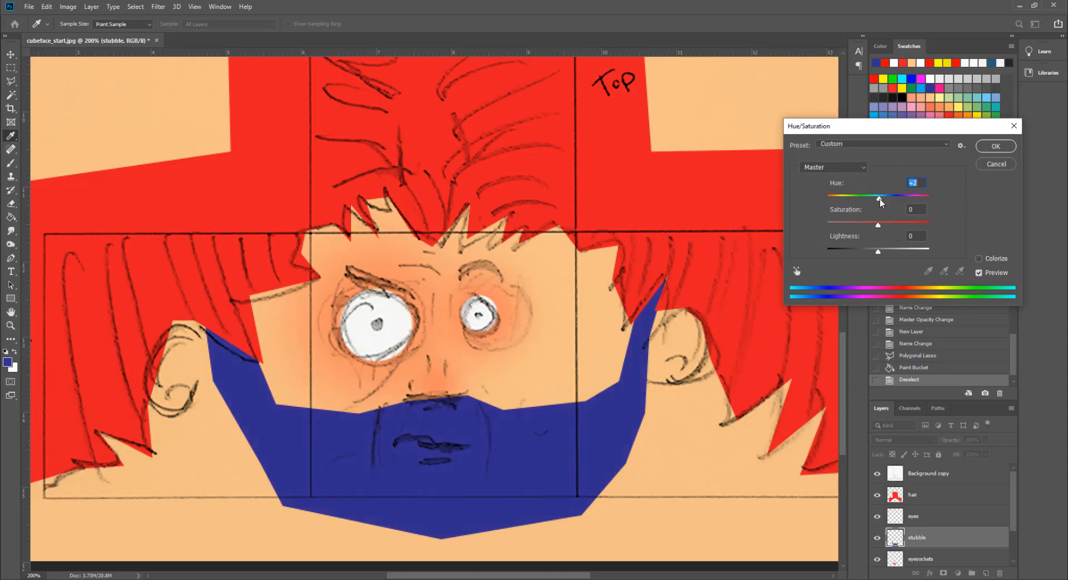
left_click(997, 165)
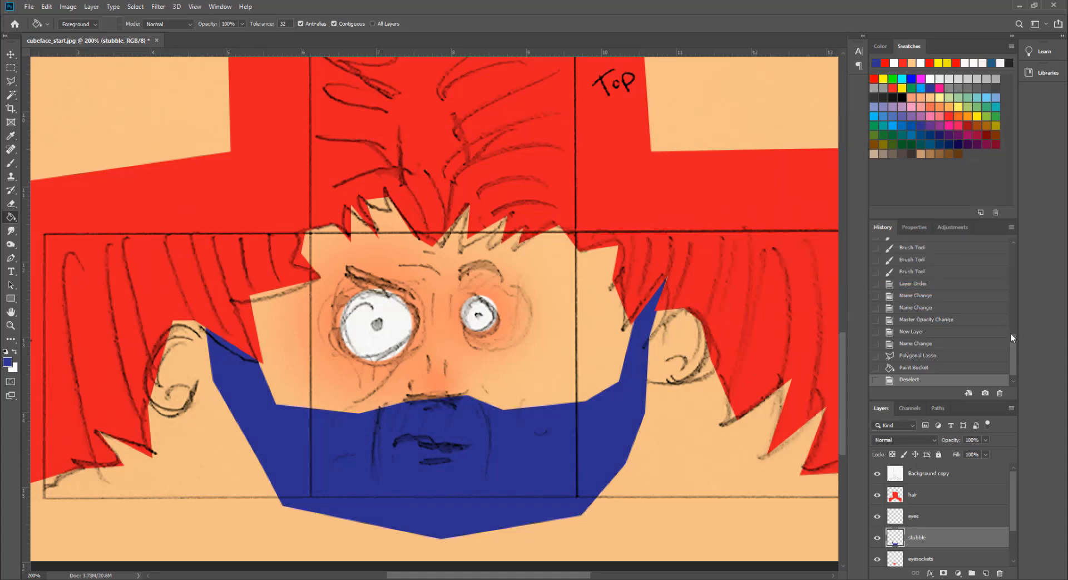
Lower the stubble layer's opacity to 14% and soften its edges with a Gaussian Blur of 3.7 pixels radius
left_click(986, 440)
left_click_drag(965, 454, 947, 455)
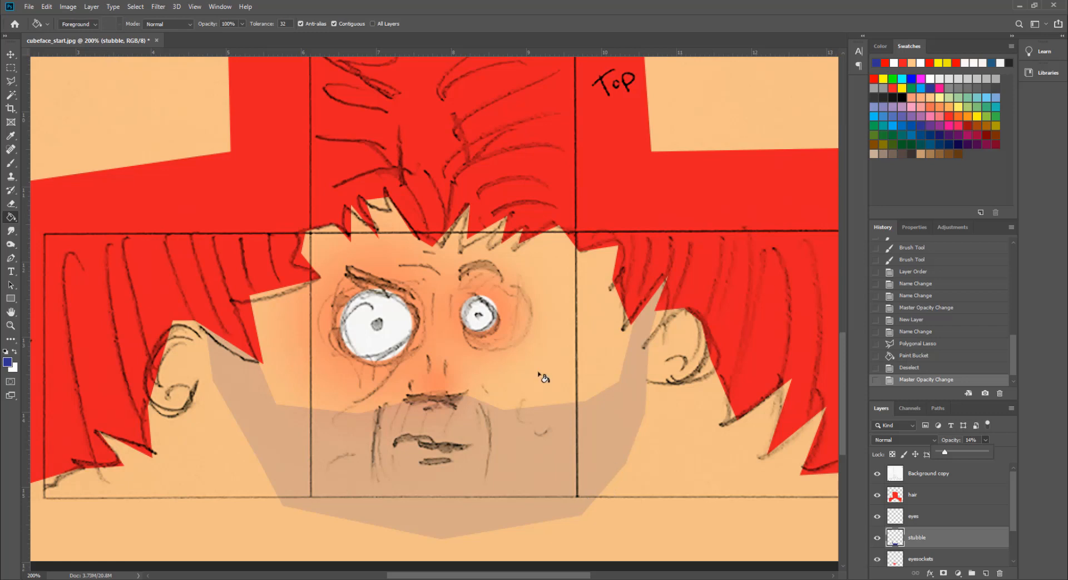
left_click(160, 7)
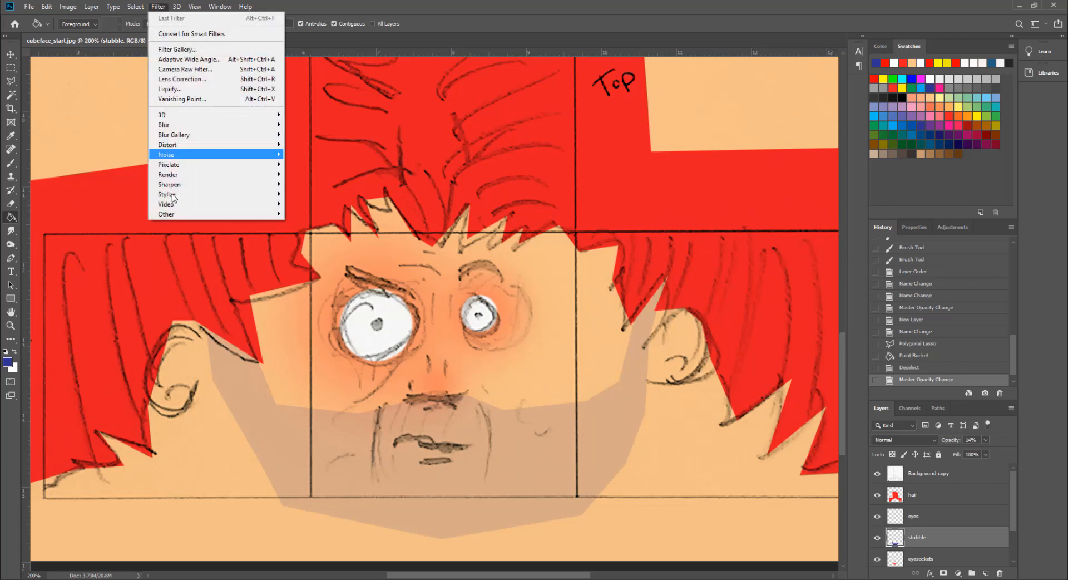
mouse_move(167, 124)
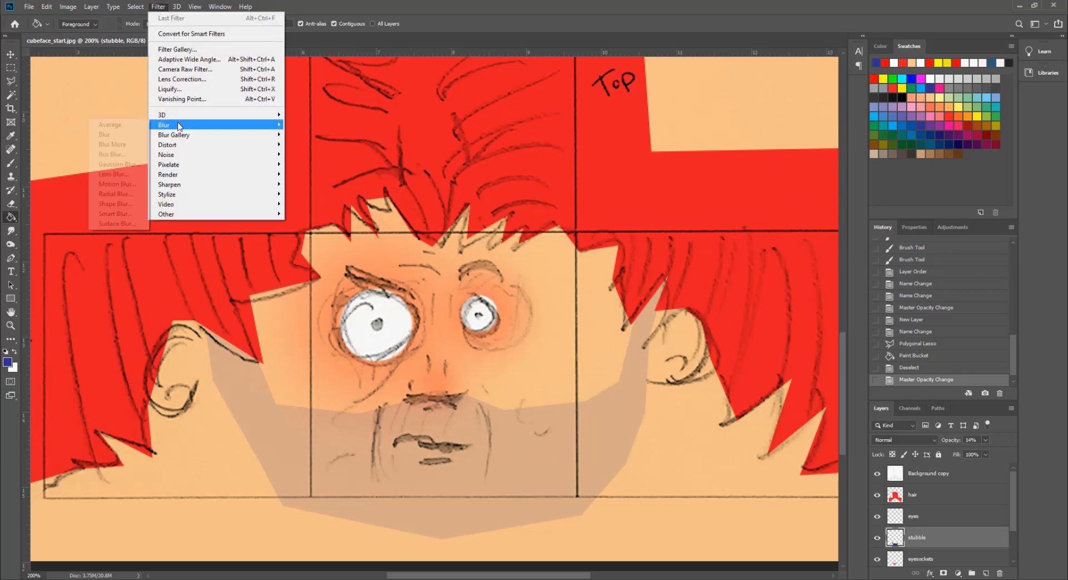
left_click(125, 165)
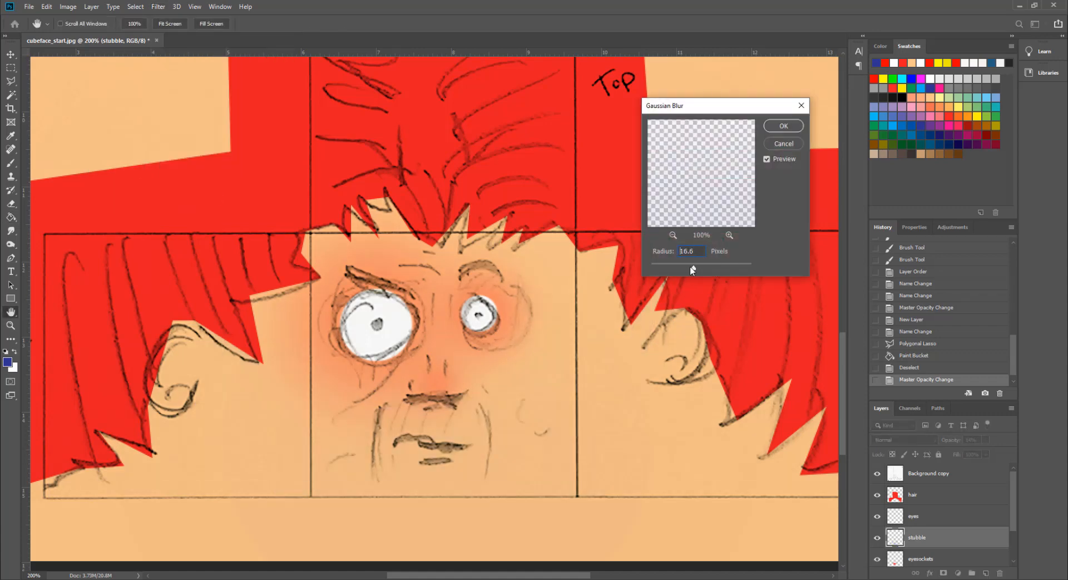
left_click_drag(654, 266, 670, 269)
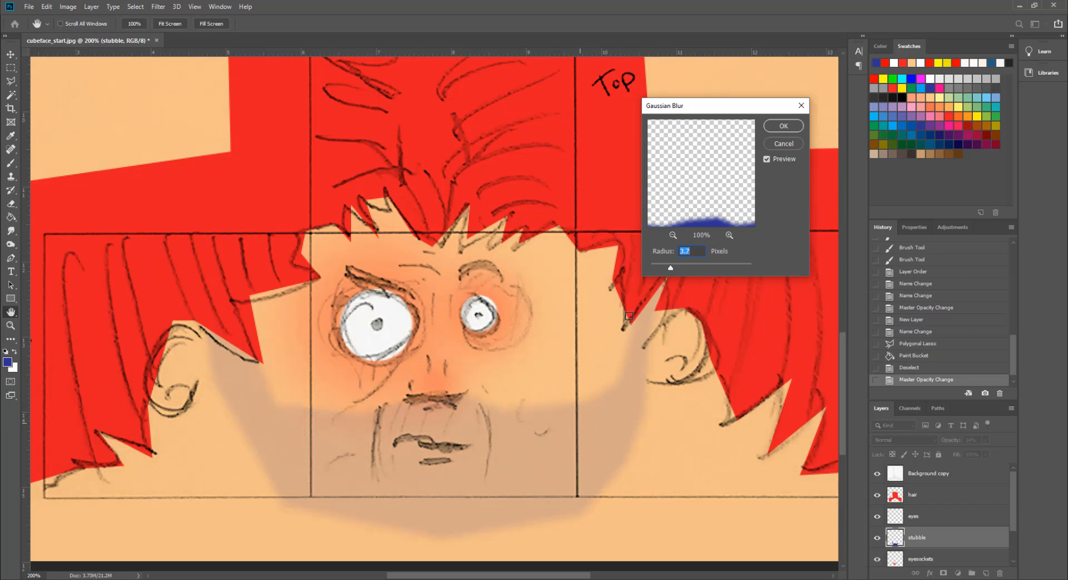
left_click(792, 128)
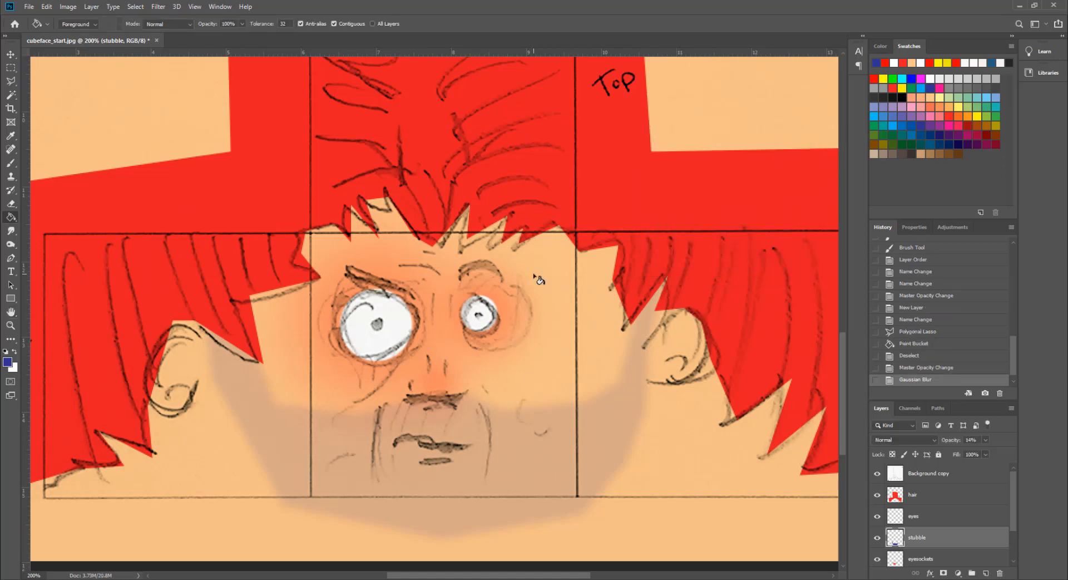
key("ctrl+minus")
key("ctrl+minus")
key("ctrl+minus")
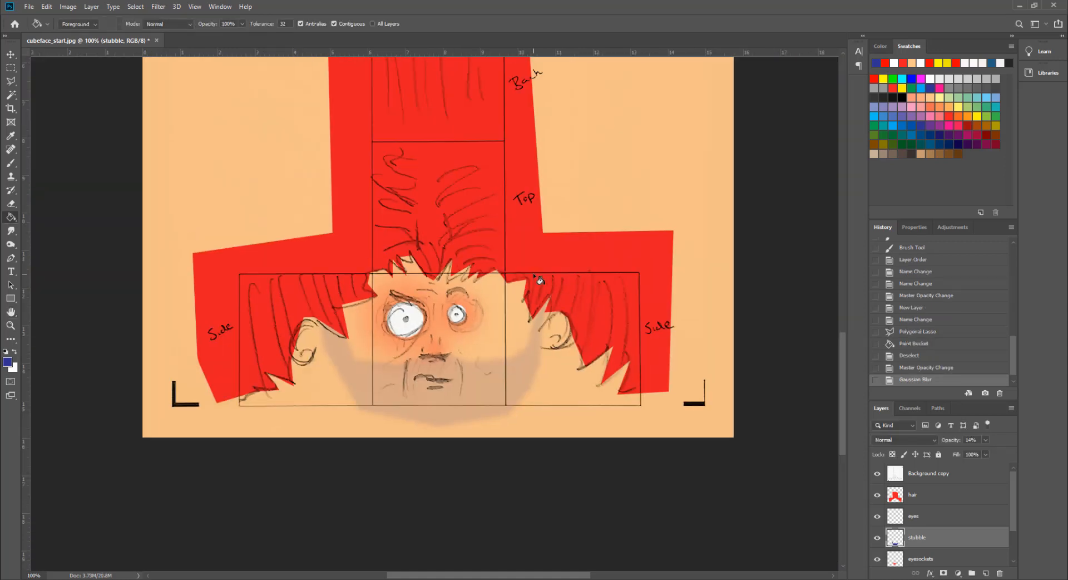
key("ctrl+plus")
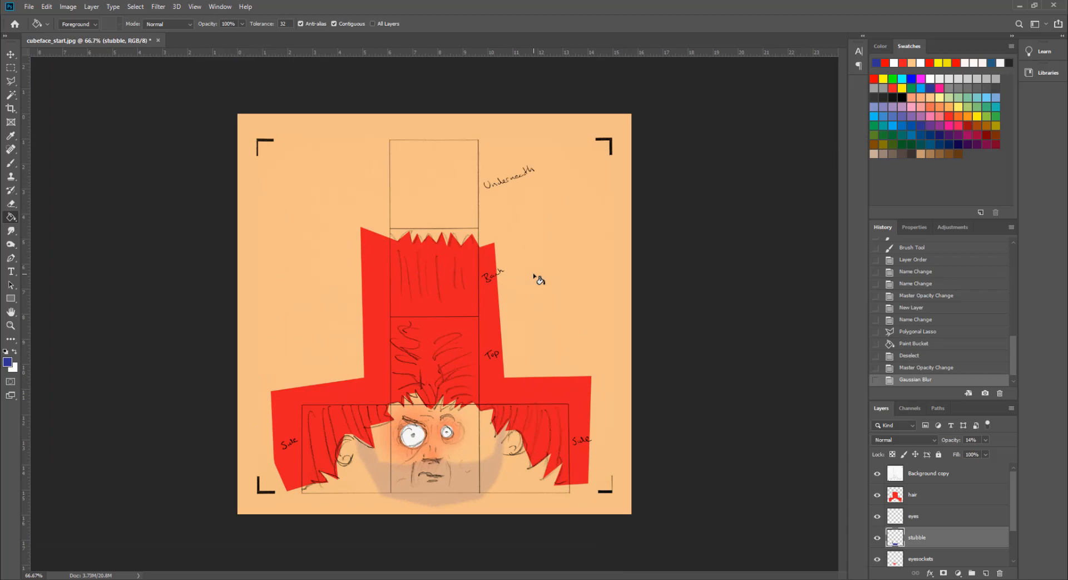
key("ctrl+plus")
key("ctrl+minus")
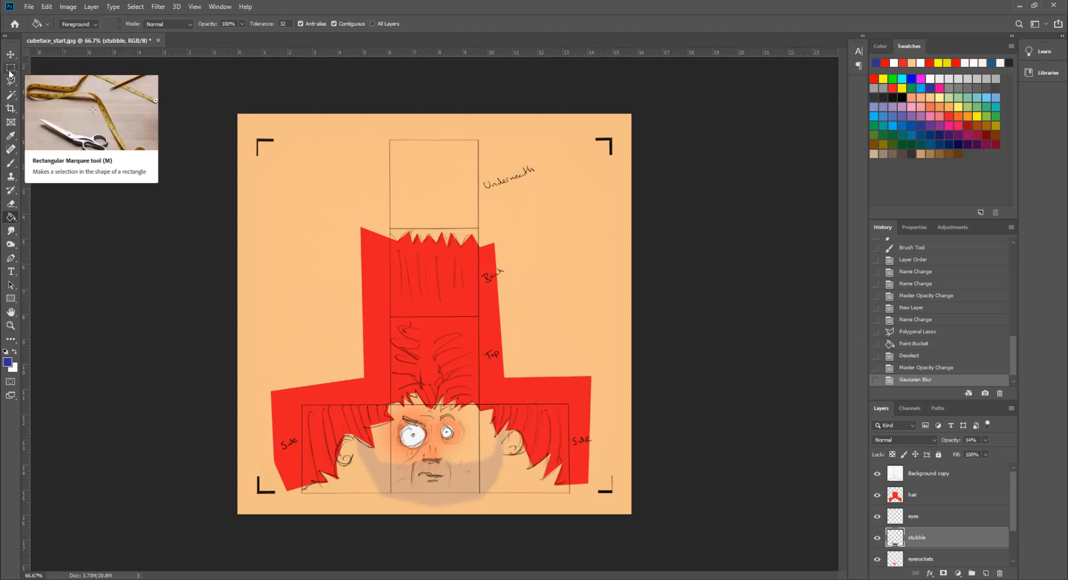
Make the hair layer active and choose the Smudge tool for working on the front hairline
left_click(10, 230)
right_click(10, 233)
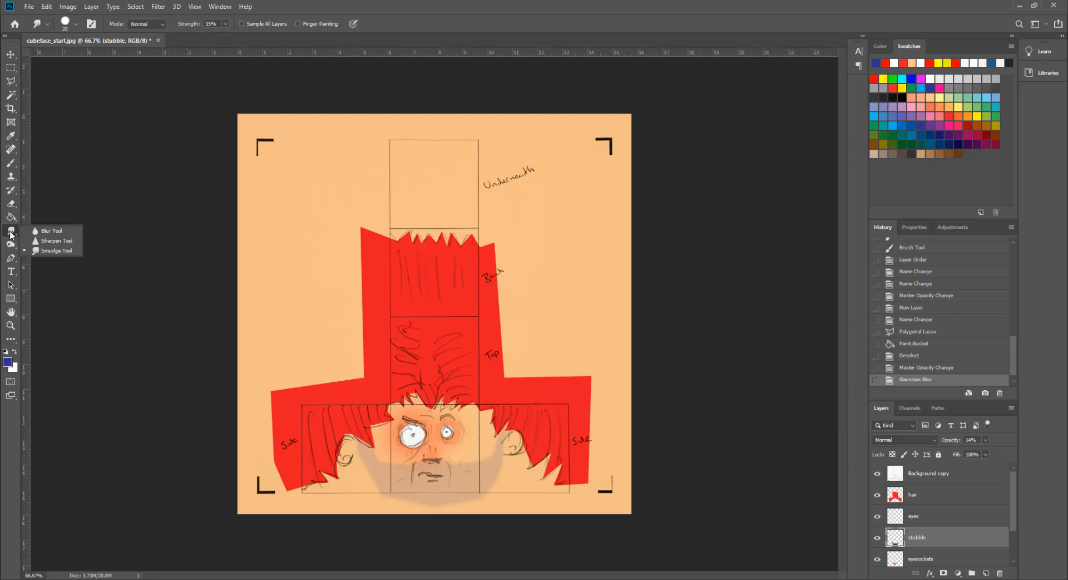
left_click(50, 249)
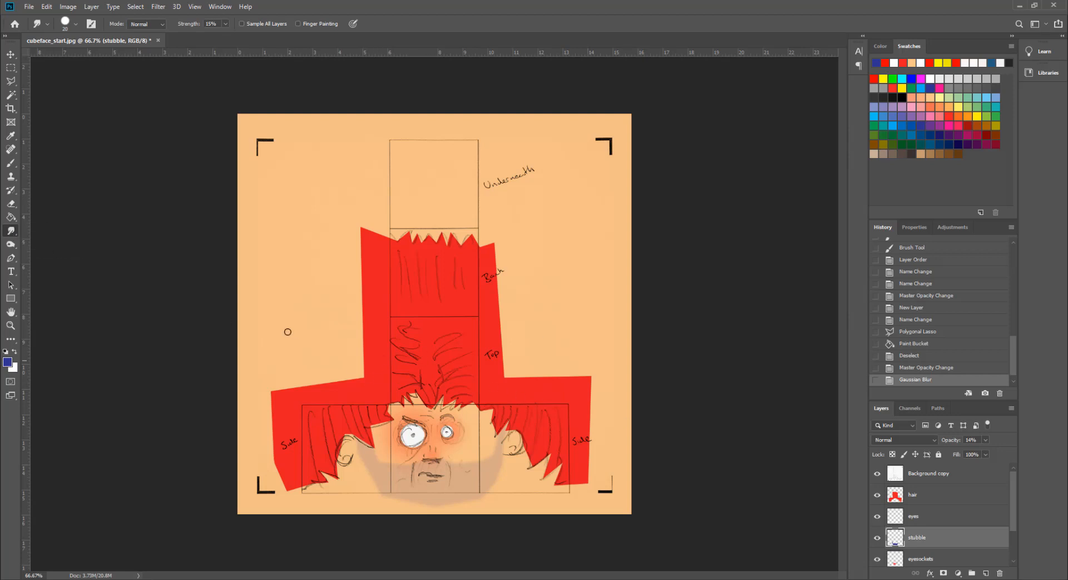
key("z")
left_click_drag(372, 425, 614, 389)
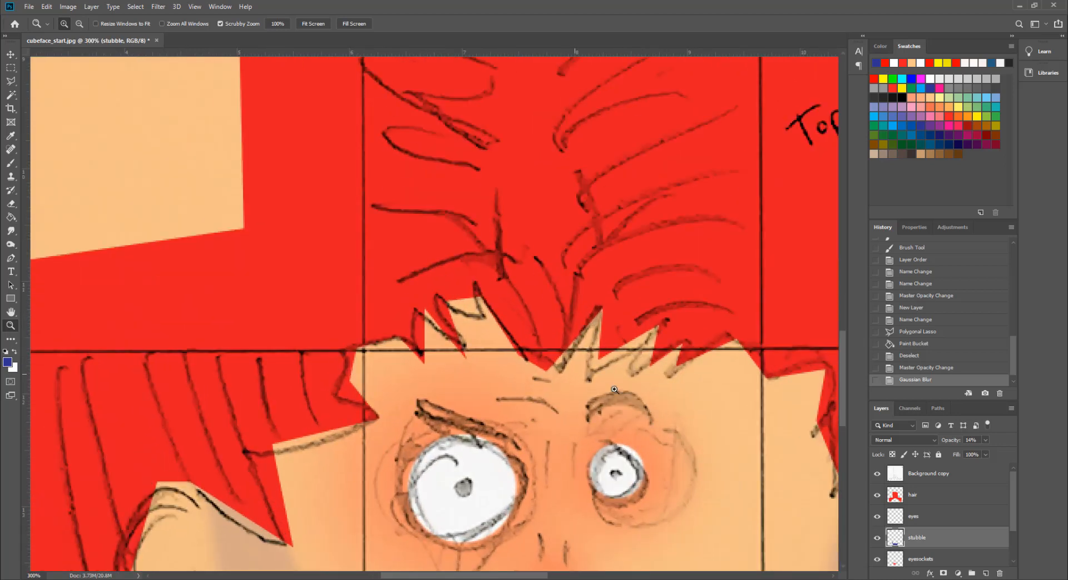
left_click(932, 497)
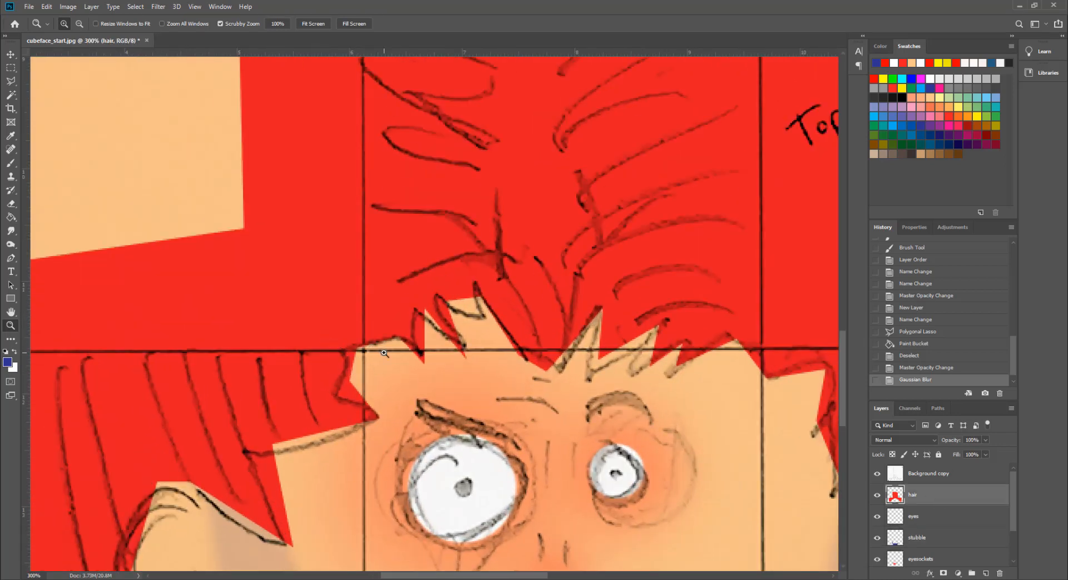
key("b")
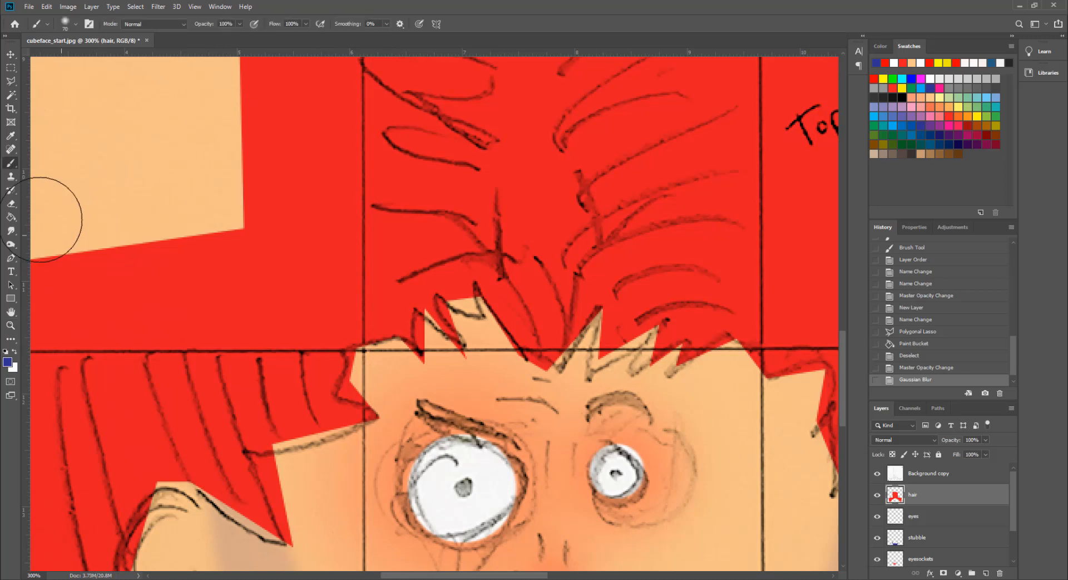
left_click(12, 230)
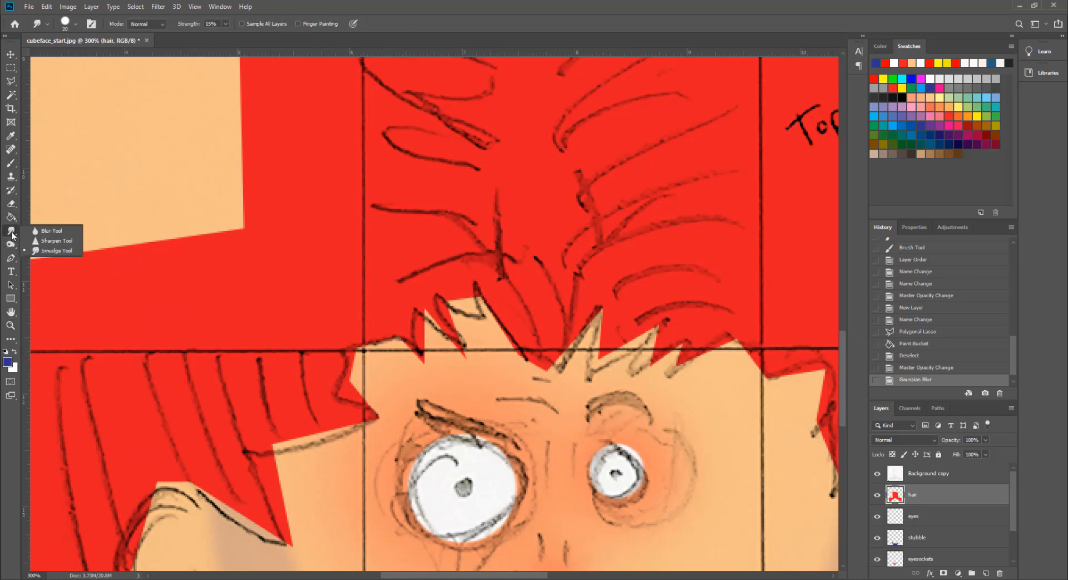
left_click(44, 252)
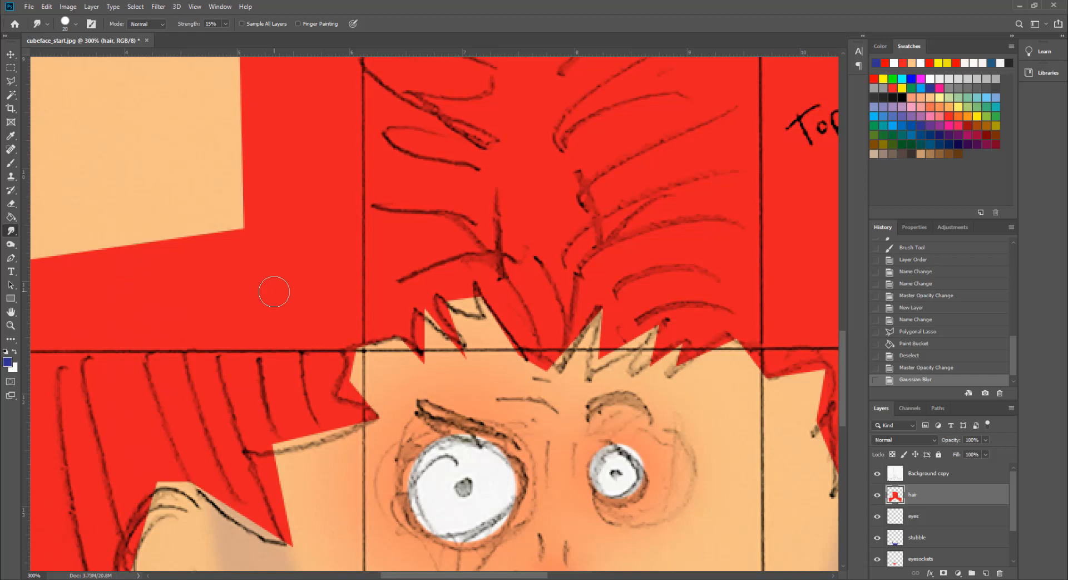
Smudge the hair's straight edge beside the larger eye, using a much smaller Smudge brush at 15% strength
key("s")
key("d")
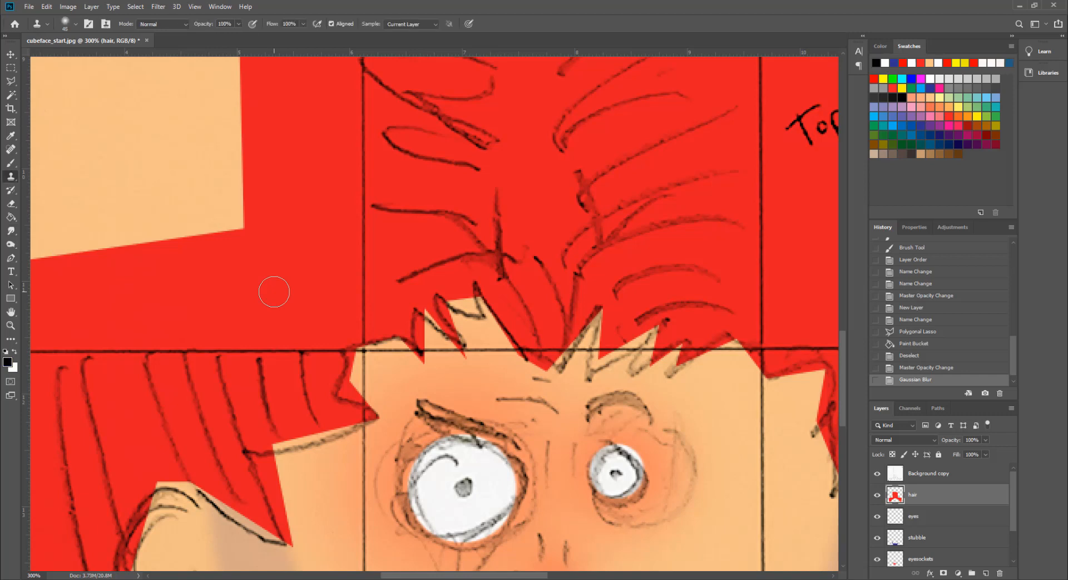
key("b")
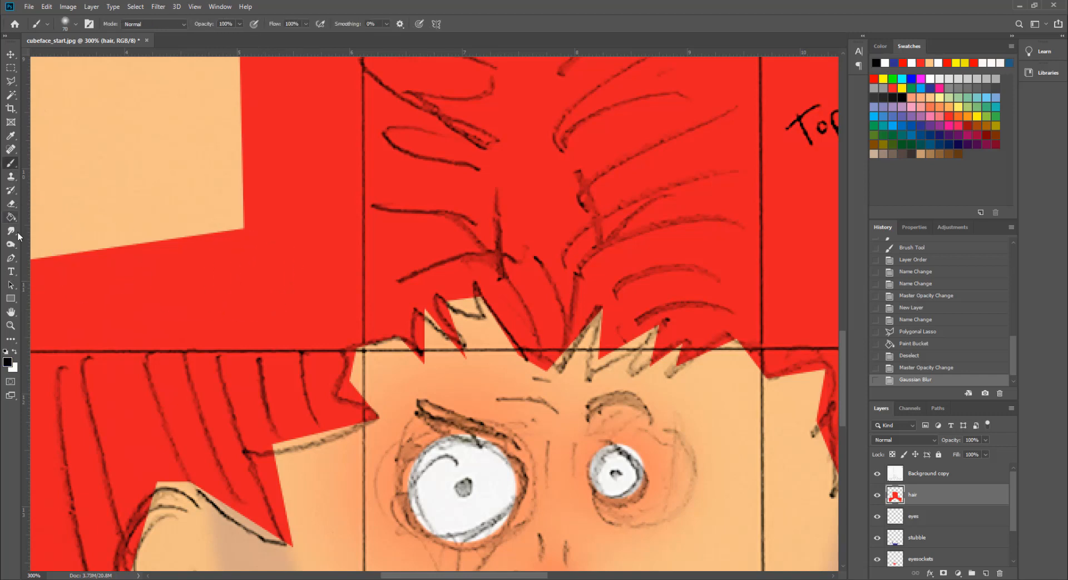
right_click(7, 233)
left_click(61, 259)
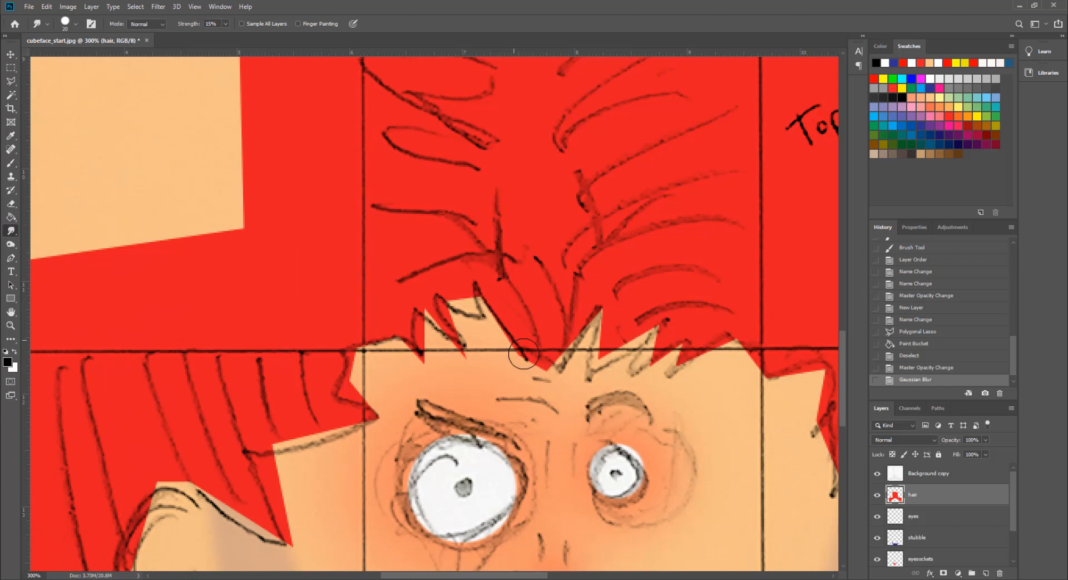
key("bracketleft")
key("bracketleft")
key("bracketleft")
key("bracketleft")
key("bracketleft")
left_click_drag(330, 432, 321, 419)
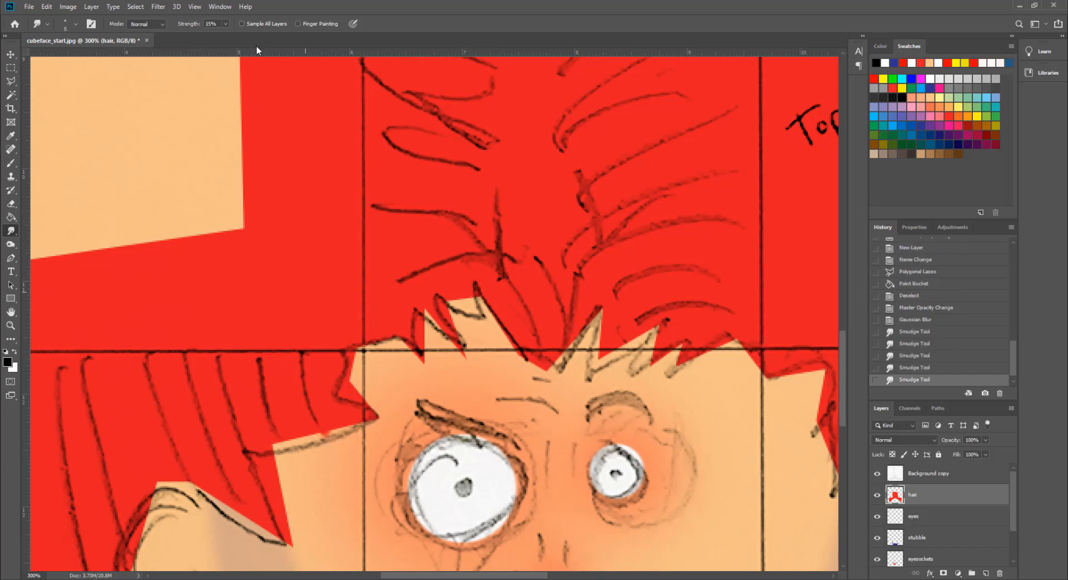
Raise the Smudge strength to 62% and pull the hair edge beside the larger eye out into pointed strands over the skin
left_click(225, 24)
left_click_drag(289, 415, 302, 457)
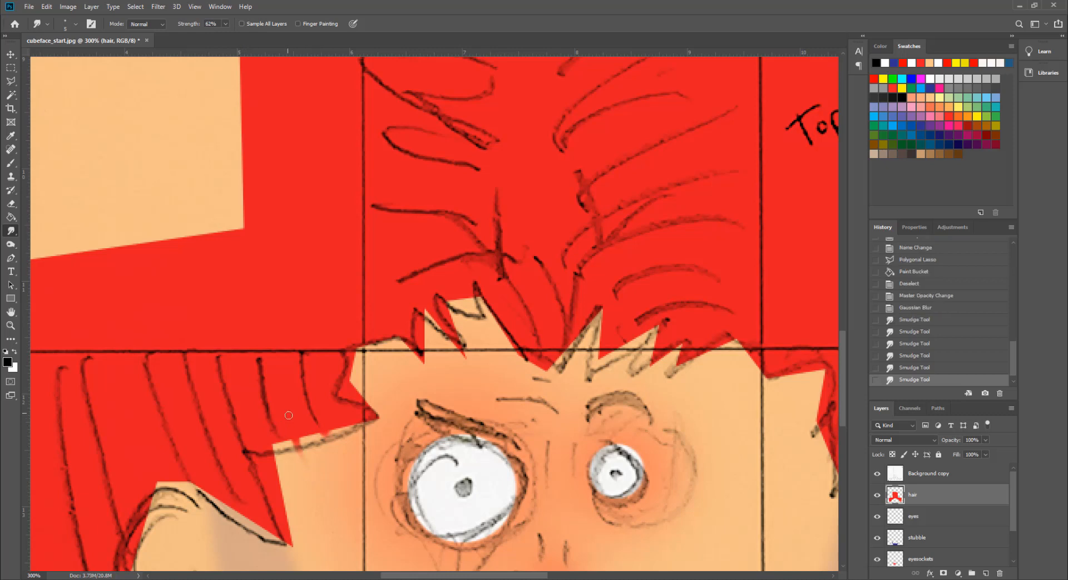
left_click_drag(290, 415, 322, 493)
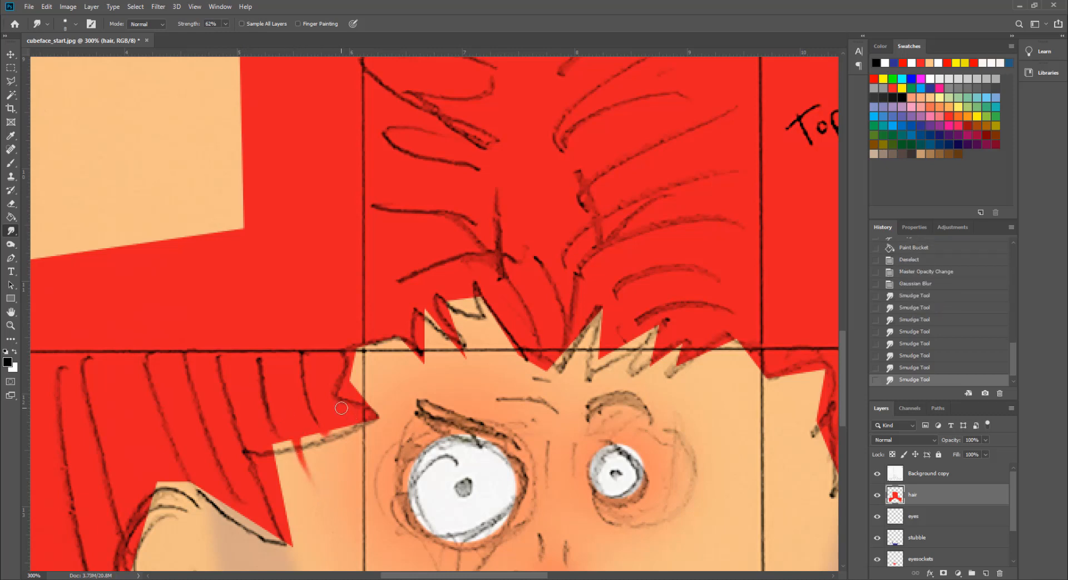
left_click_drag(341, 408, 418, 438)
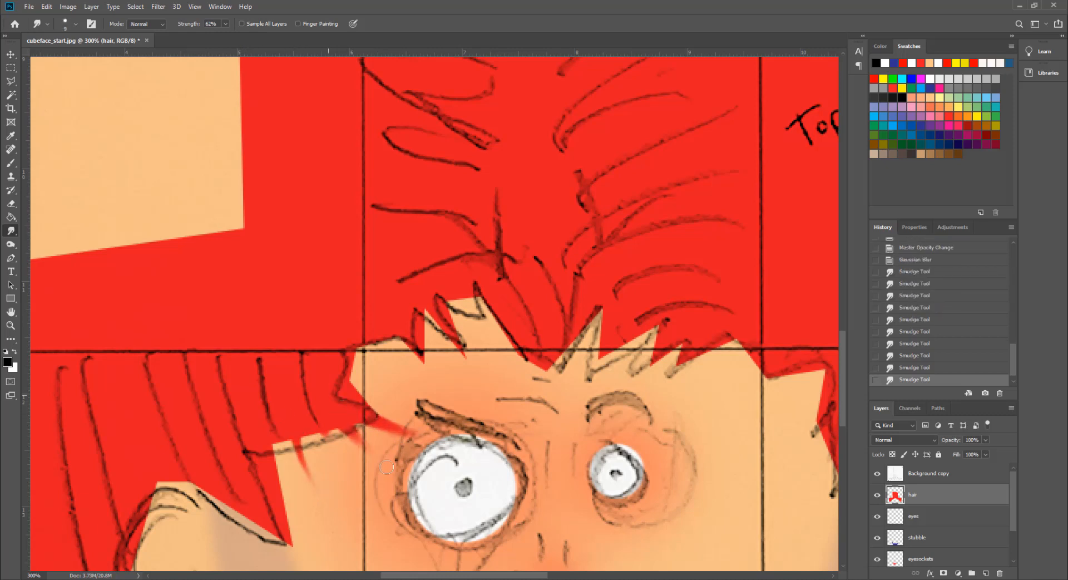
mouse_move(331, 398)
left_mouse_down()
mouse_move(381, 468)
mouse_move(349, 445)
mouse_move(313, 388)
mouse_move(359, 483)
mouse_move(320, 396)
mouse_move(354, 463)
mouse_move(342, 462)
mouse_move(304, 396)
mouse_move(325, 508)
mouse_move(317, 398)
mouse_move(324, 450)
left_mouse_up()
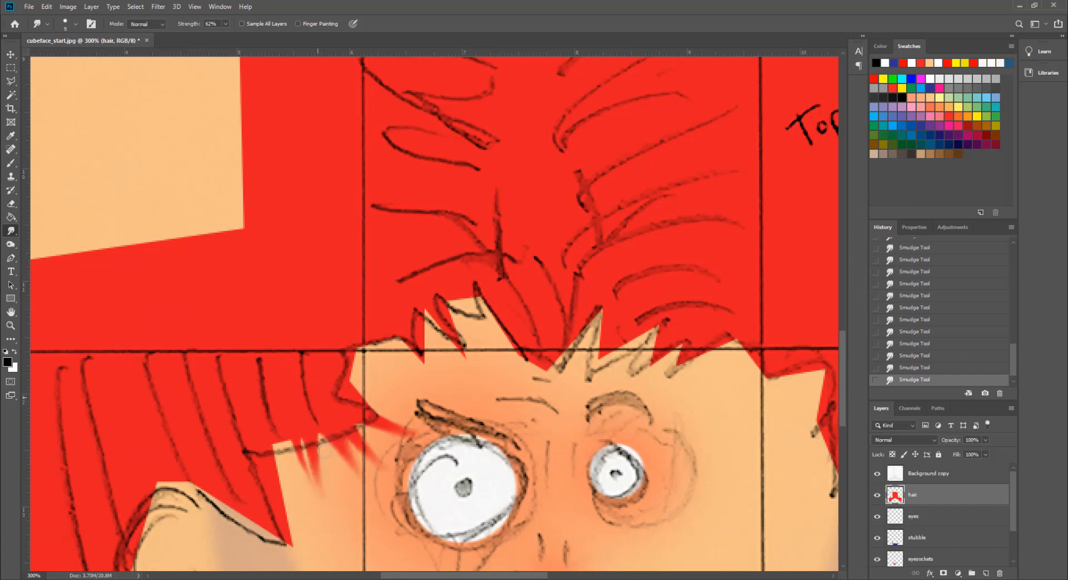
Smudge further strands from the temple and the hairline corner down and inward towards the eyebrow of the larger eye
left_click_drag(312, 415, 331, 492)
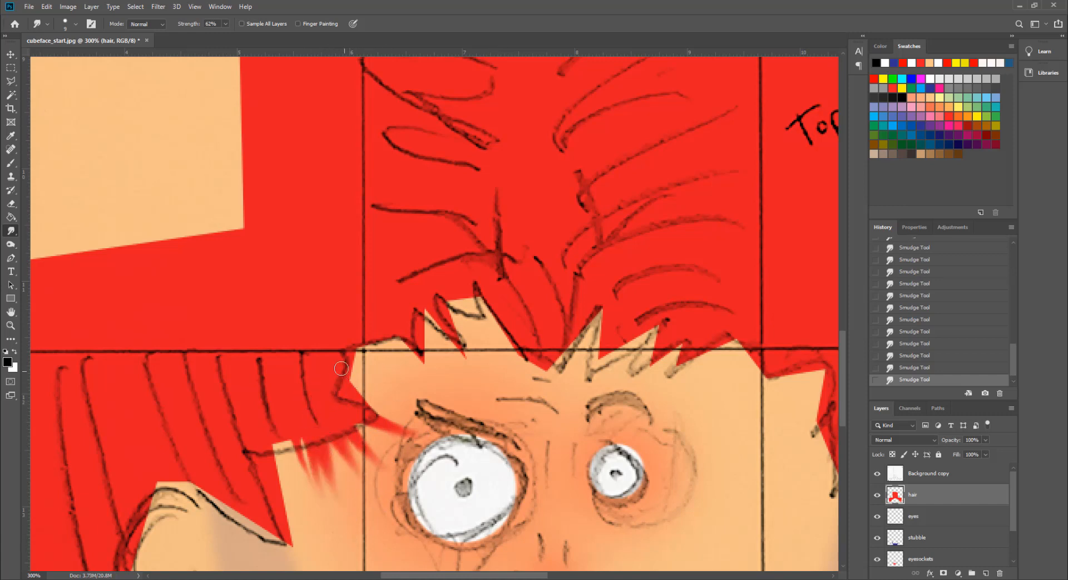
mouse_move(342, 369)
left_mouse_down()
mouse_move(377, 402)
mouse_move(348, 375)
mouse_move(417, 413)
left_mouse_up()
mouse_move(344, 334)
left_mouse_down()
mouse_move(364, 361)
mouse_move(333, 346)
mouse_move(377, 391)
left_mouse_up()
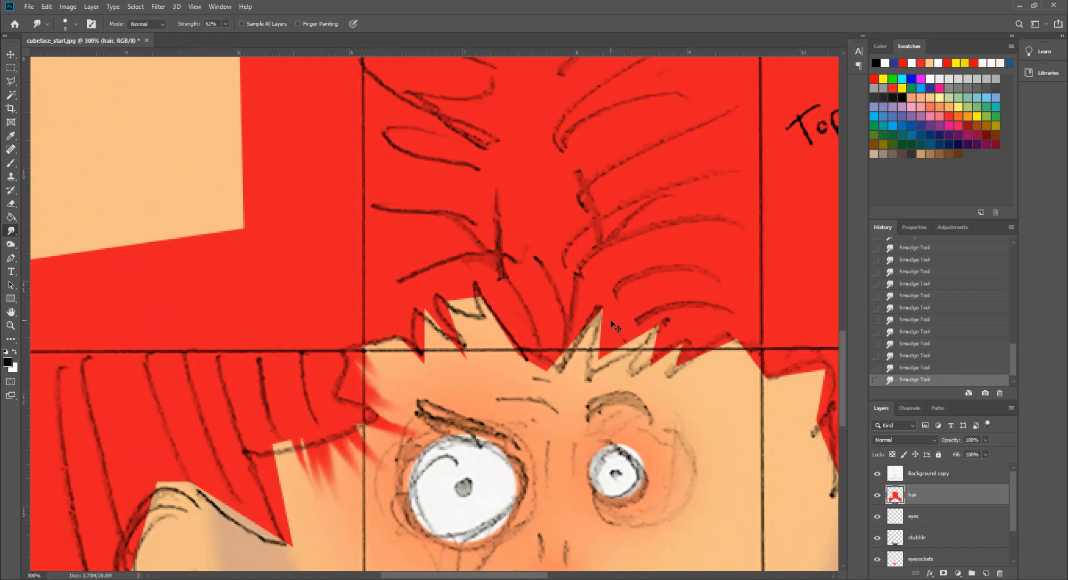
Undo the last seven smudge strokes on the hair layer
key("ctrl+z")
key("ctrl+z")
key("ctrl+z")
key("ctrl+z")
key("ctrl+z")
key("ctrl+z")
key("ctrl+z")
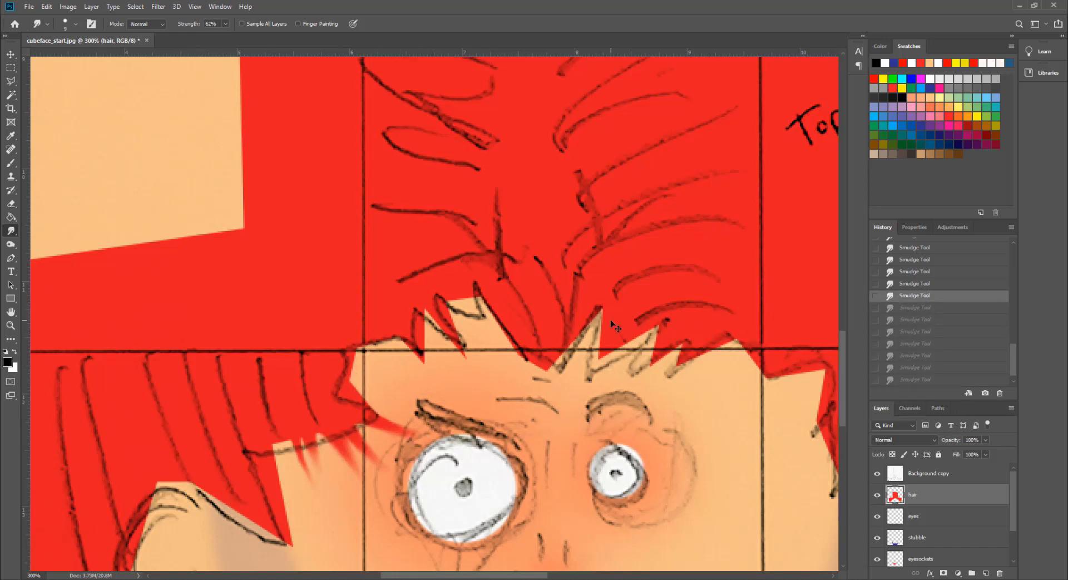
Undo all remaining smudge strokes on the hair layer, back to the Gaussian Blur state
key("ctrl+z")
key("ctrl+z")
key("ctrl+z")
key("ctrl+z")
key("ctrl+z")
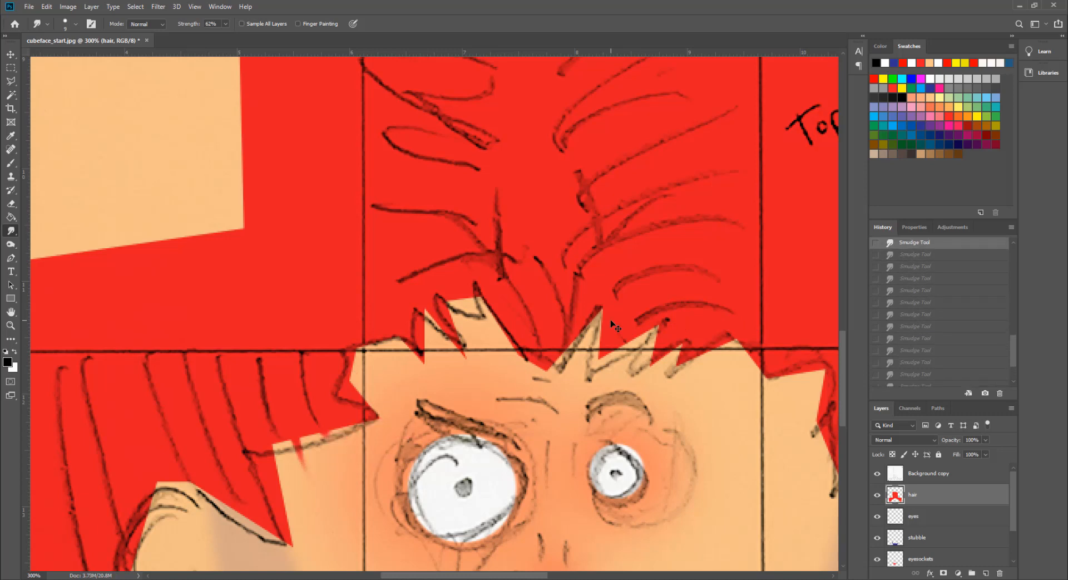
key("ctrl+z")
key("ctrl+z")
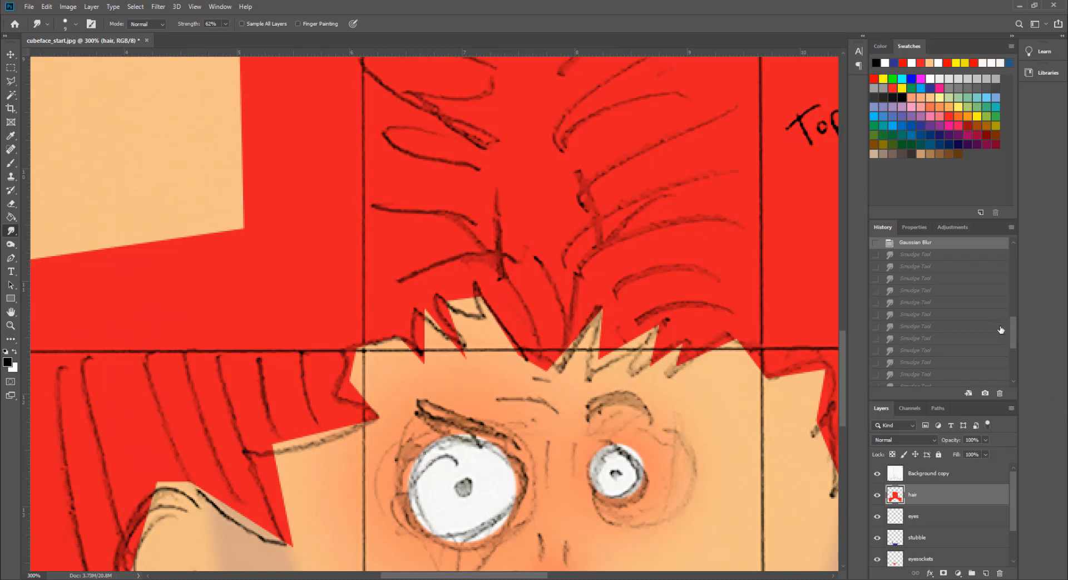
Step through earlier history states and return to the Gaussian Blur state before the first smudge stroke
left_click_drag(1015, 335, 1018, 307)
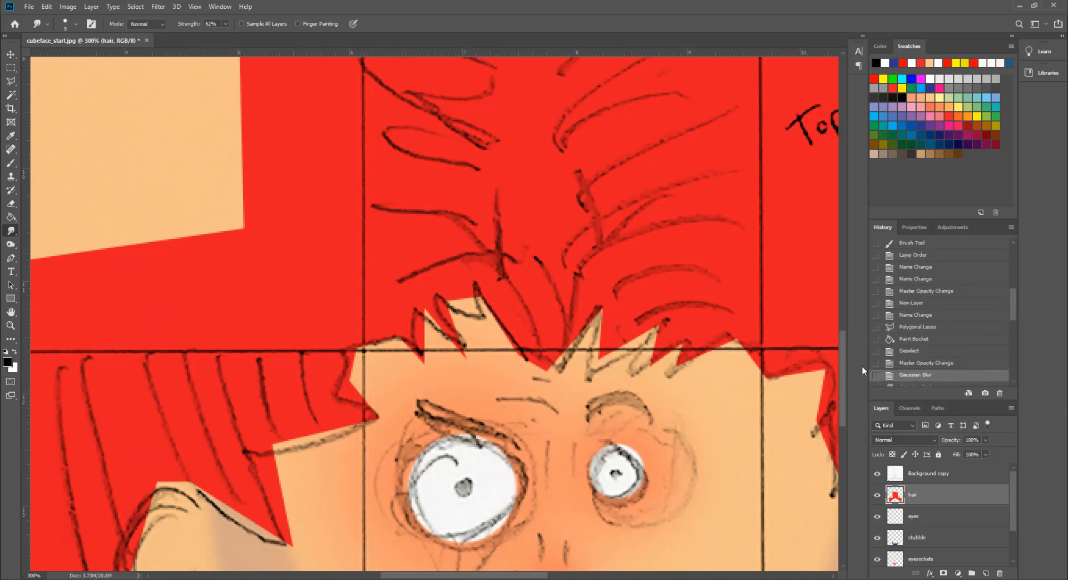
left_click(916, 295)
left_click(918, 354)
left_click(919, 376)
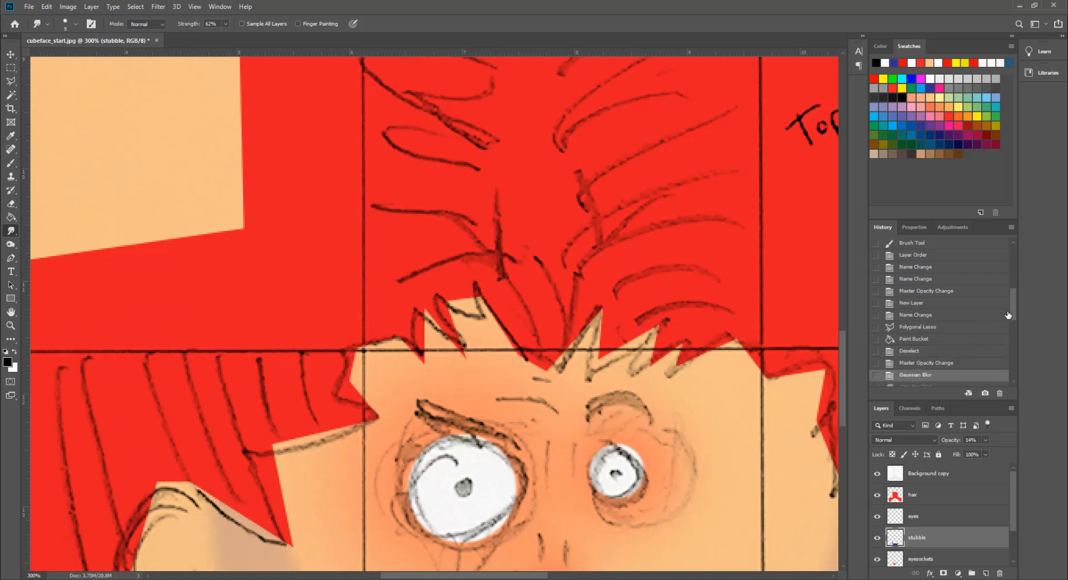
scroll(947, 329, "down", 3)
left_click(915, 304)
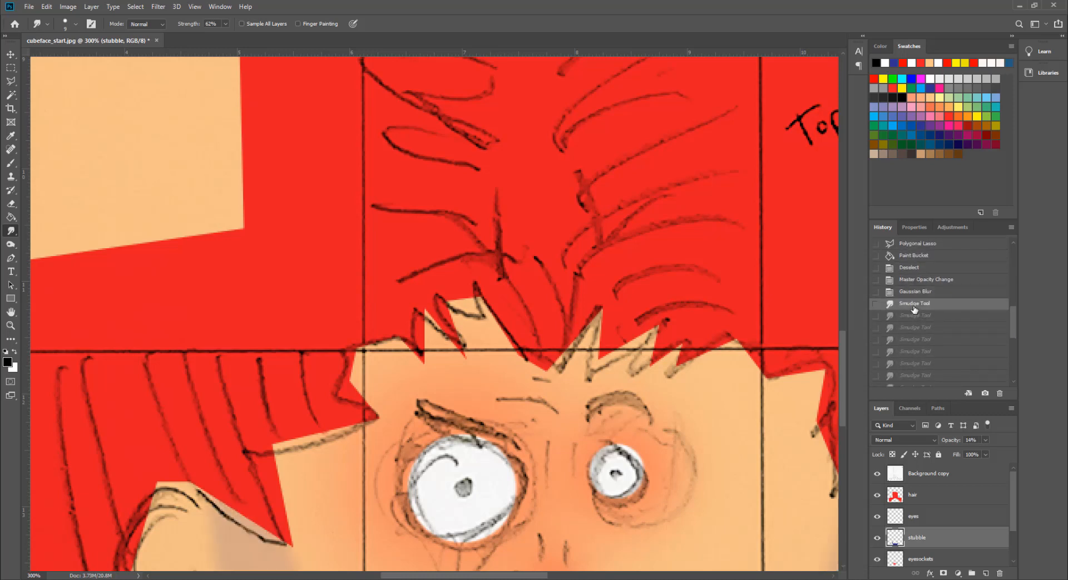
left_click(910, 293)
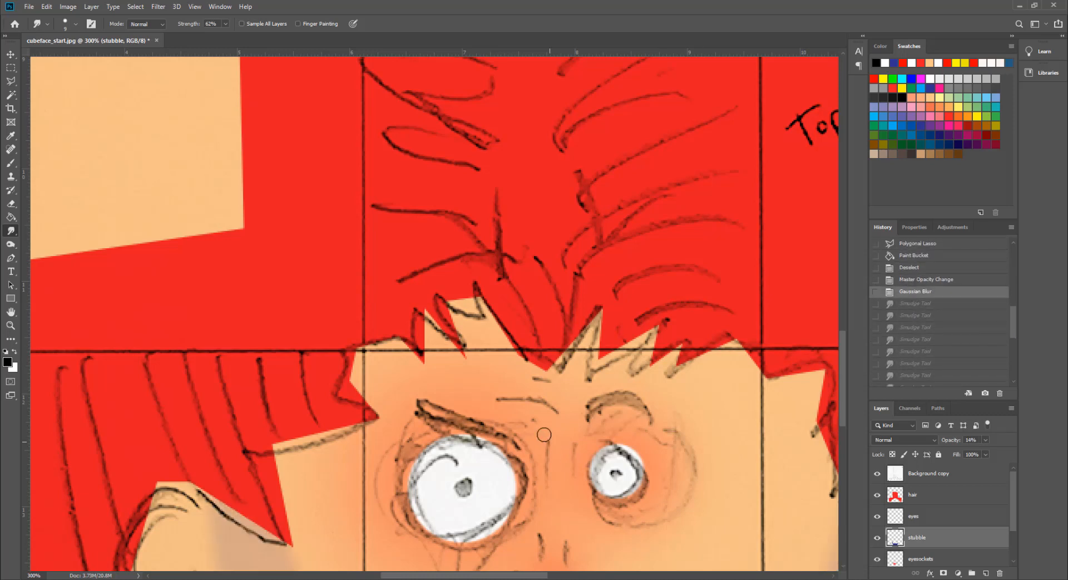
scroll(539, 430, "down", 3)
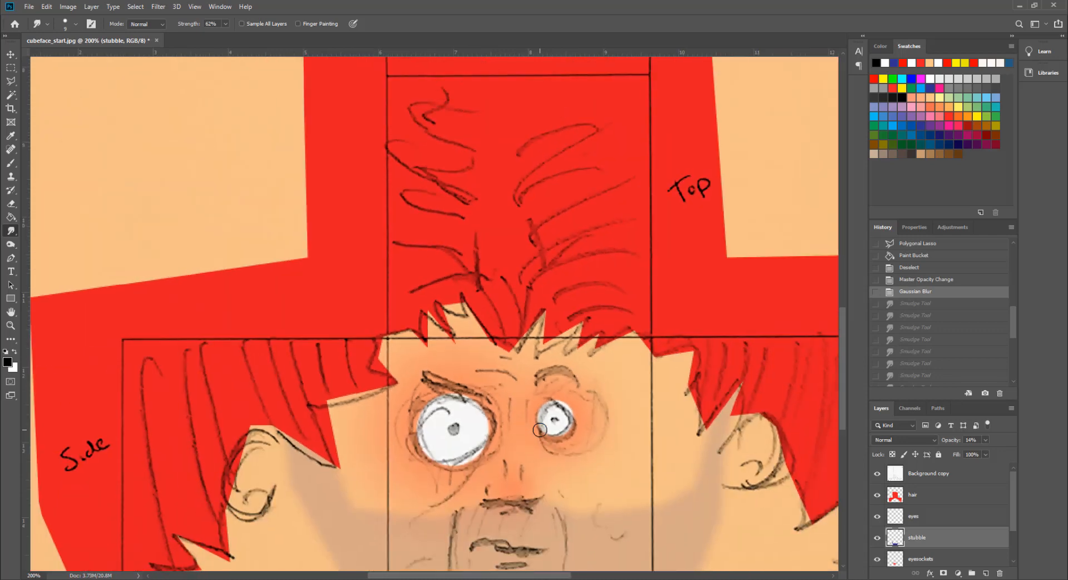
scroll(539, 430, "up", 2)
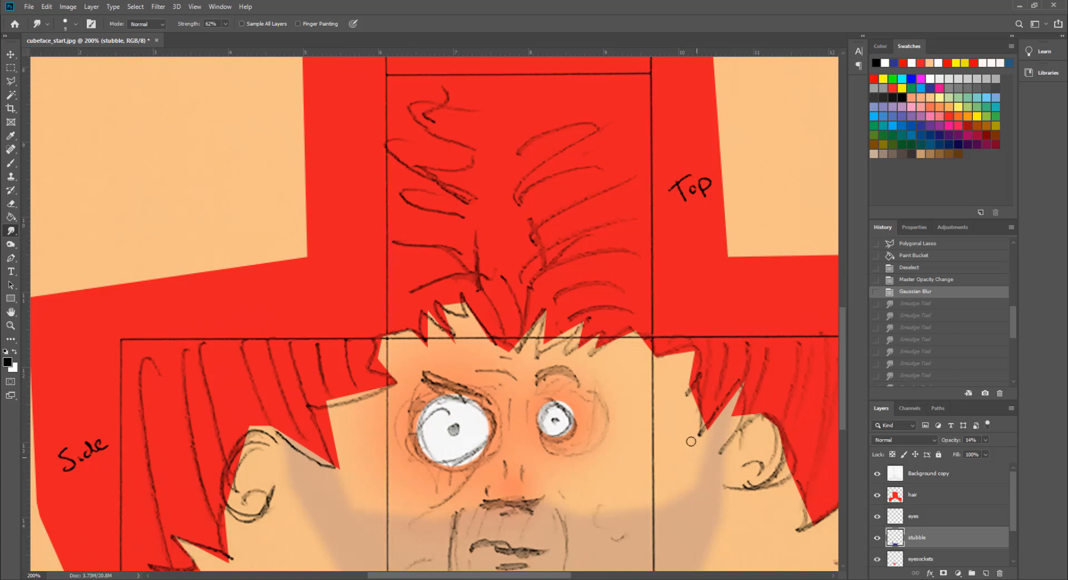
Make the Background copy layer active and hide the skin, eyesockets, stubble, eyes and hair layers to isolate the line art
left_click(937, 474)
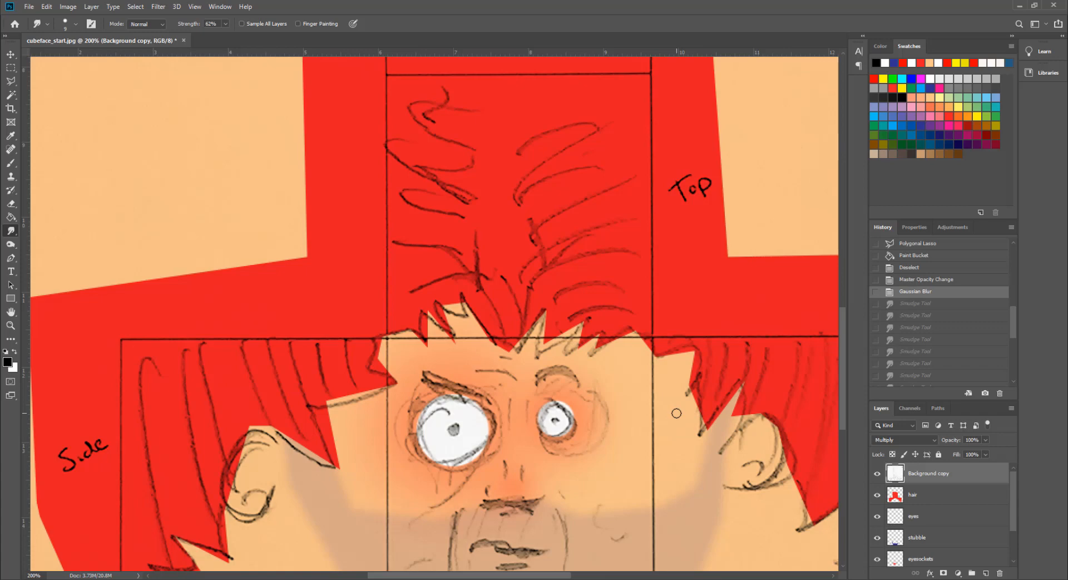
scroll(1013, 508, "down", 2)
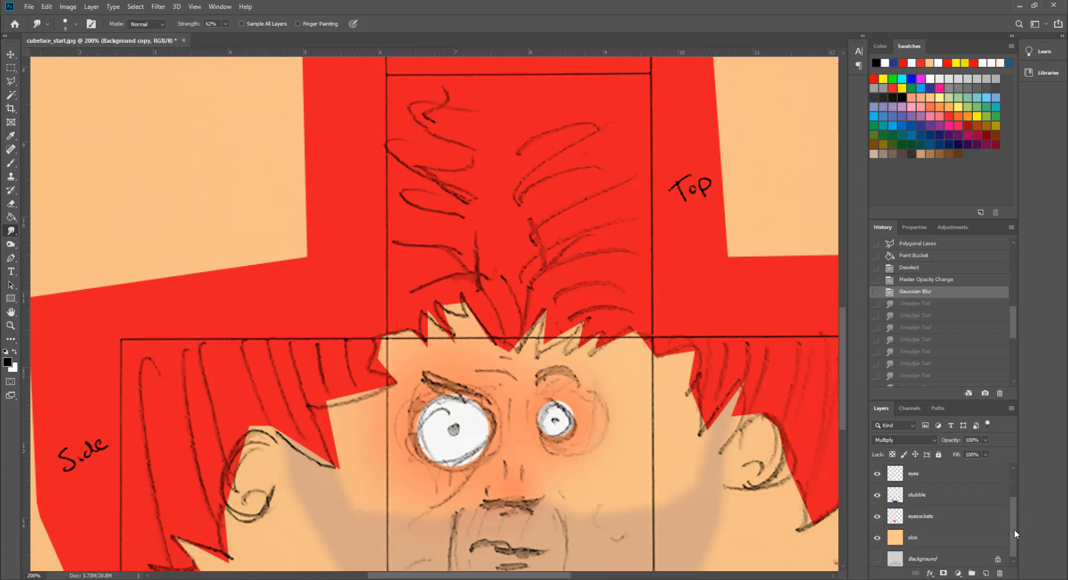
left_click(878, 535)
left_click(877, 513)
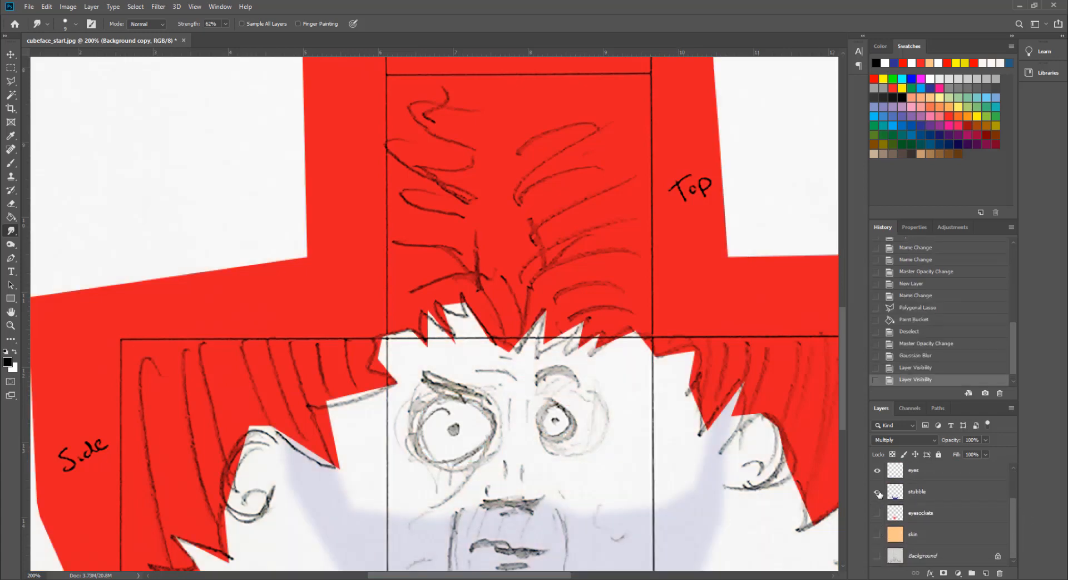
left_click(878, 492)
left_click(877, 470)
scroll(1004, 489, "up", 2)
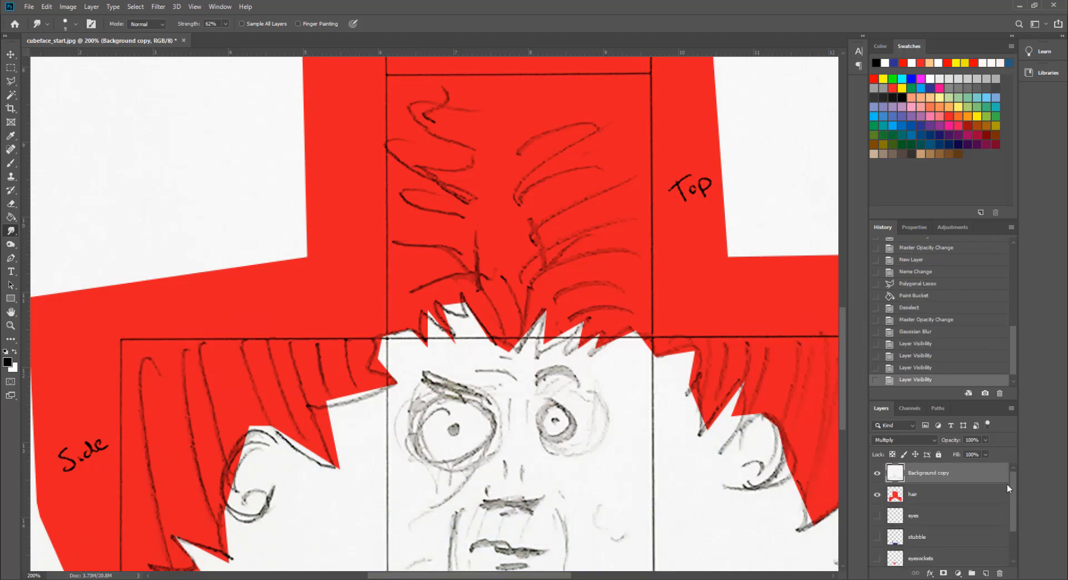
left_click(876, 494)
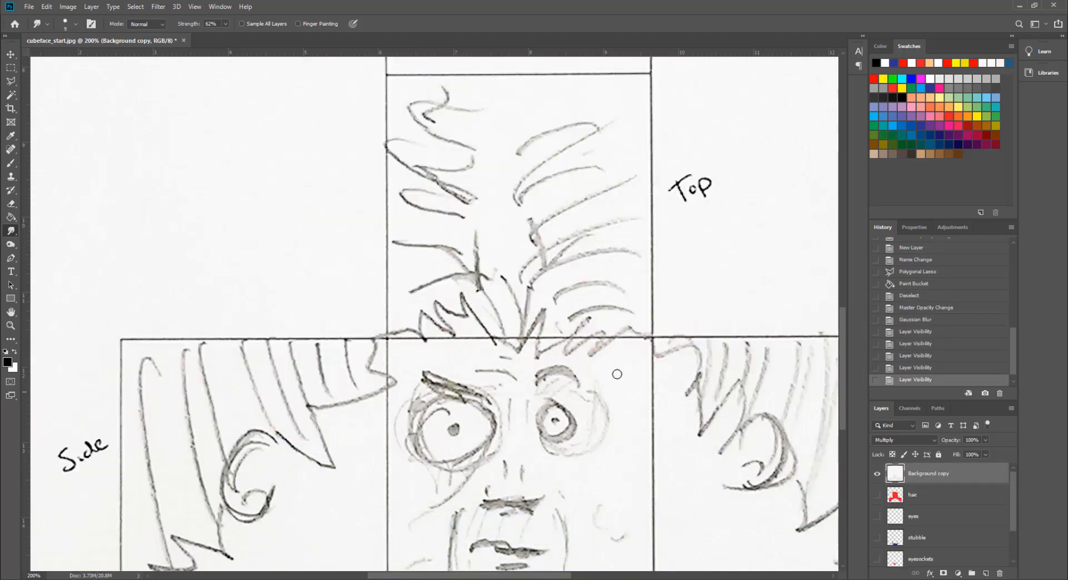
Sample the off-white paper colour and paint over the face square's side and upper fold lines with a 15 px brush
key("i")
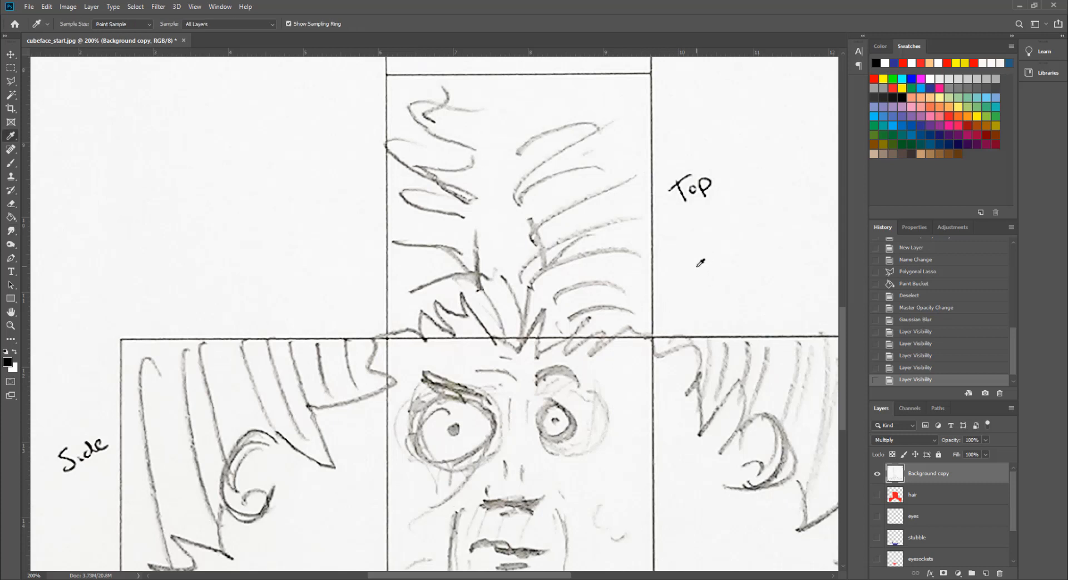
left_click(698, 266)
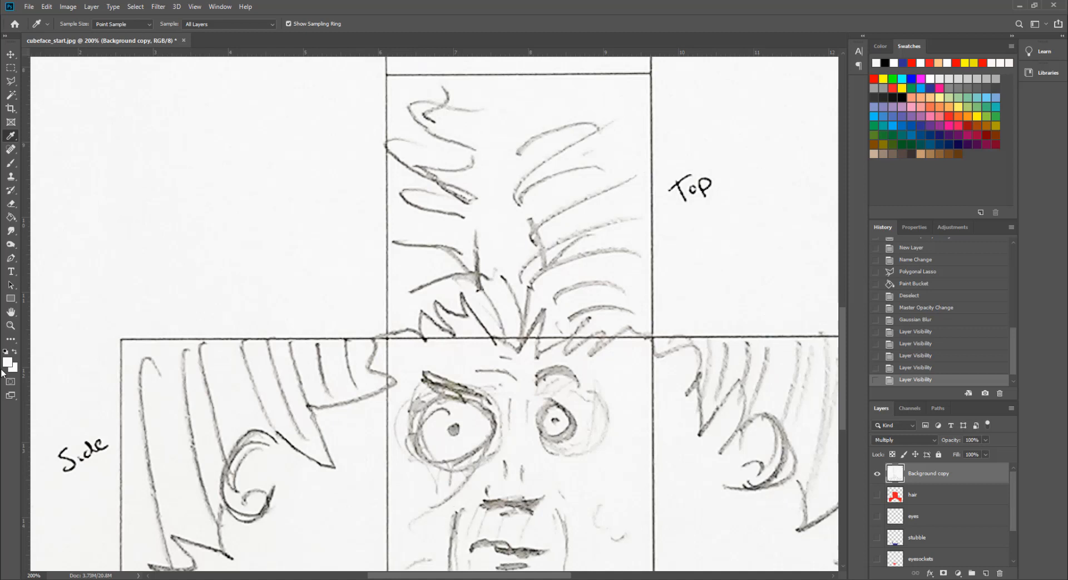
left_click(705, 268)
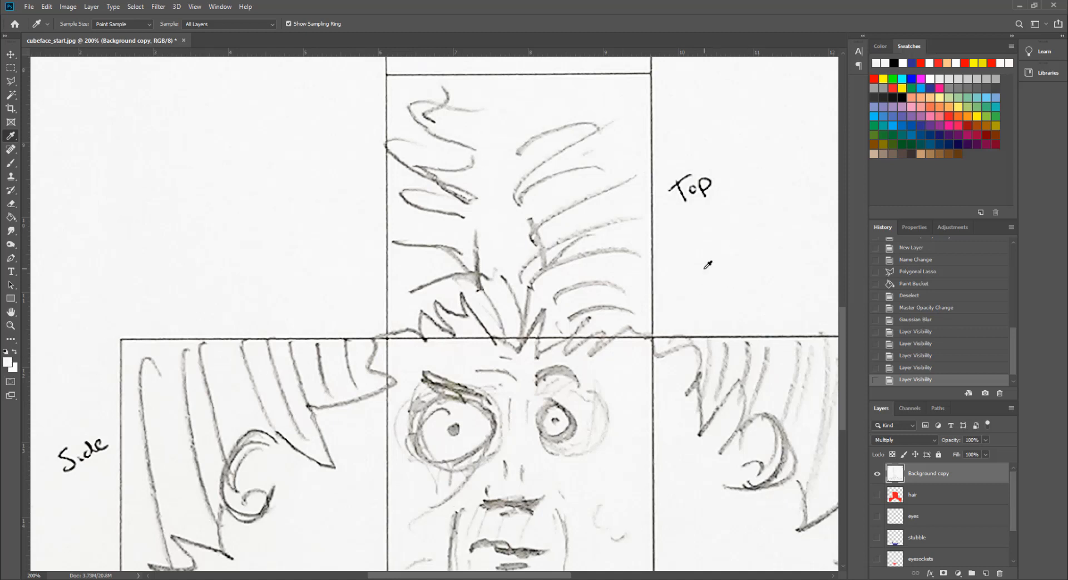
key("b")
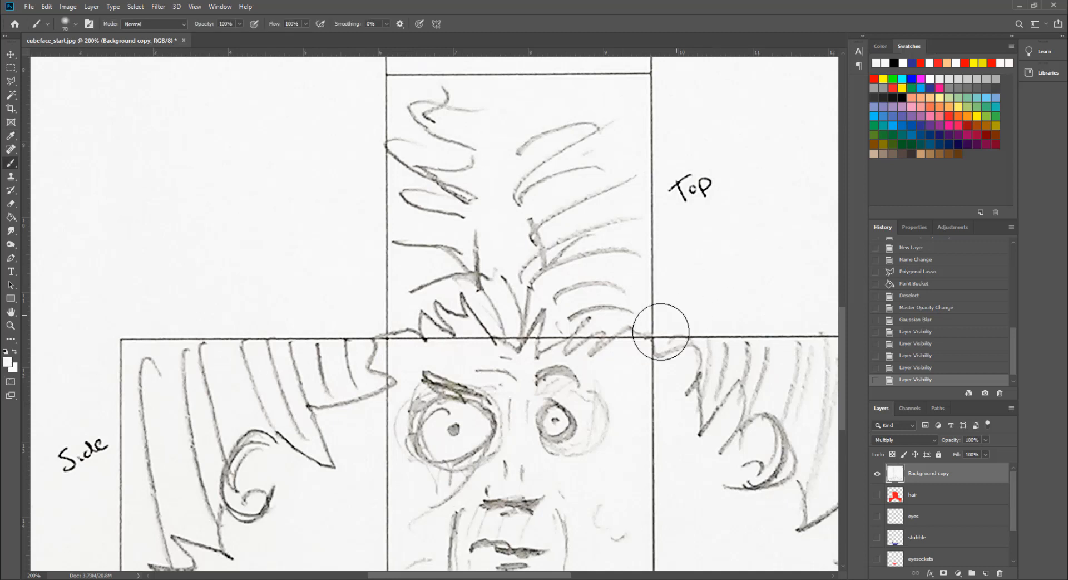
key("bracketleft")
key("bracketleft")
key("bracketleft")
key("bracketleft")
key("bracketleft")
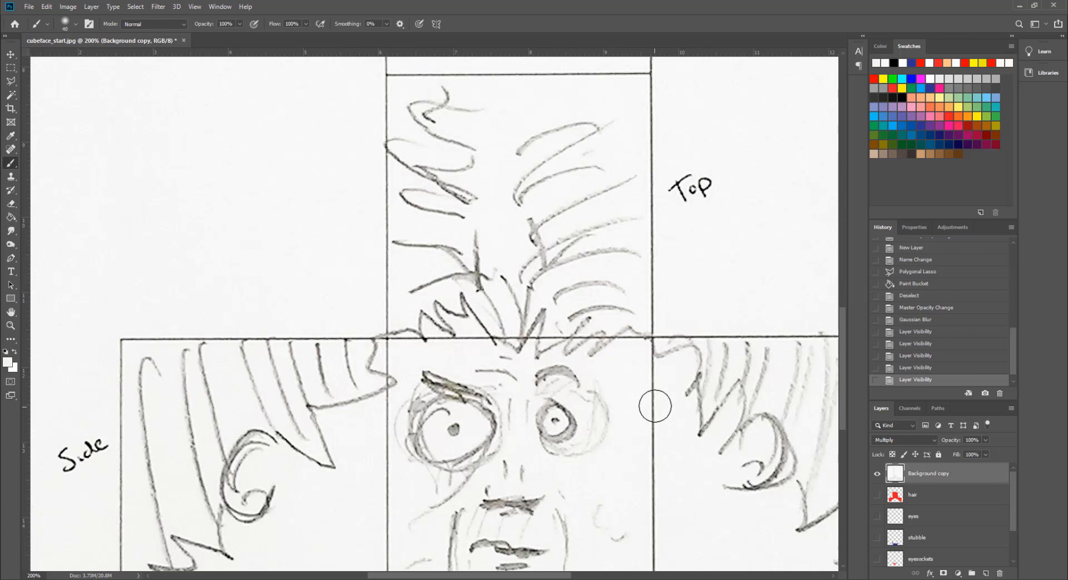
mouse_move(653, 364)
left_mouse_down()
mouse_move(655, 472)
mouse_move(664, 439)
mouse_move(668, 476)
left_mouse_up()
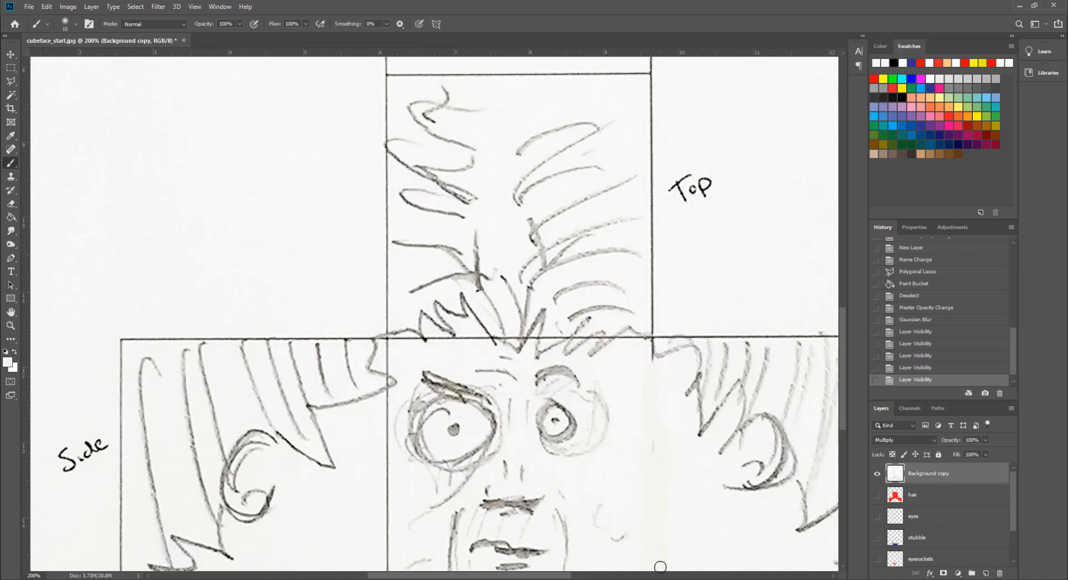
left_click_drag(660, 565, 651, 470)
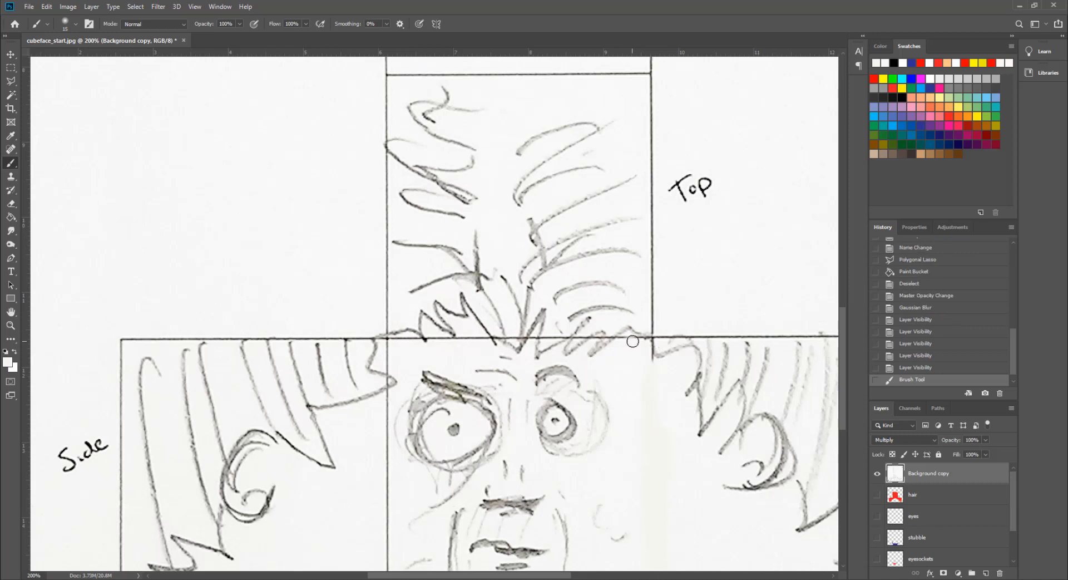
mouse_move(632, 340)
left_mouse_down()
mouse_move(389, 341)
mouse_move(388, 366)
mouse_move(417, 344)
left_mouse_up()
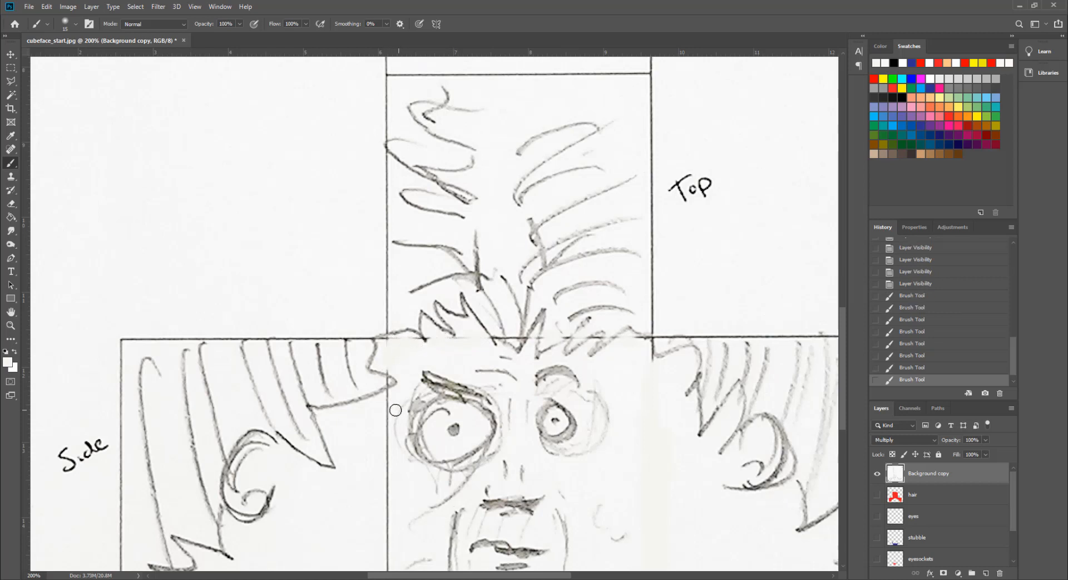
left_click_drag(390, 438, 387, 556)
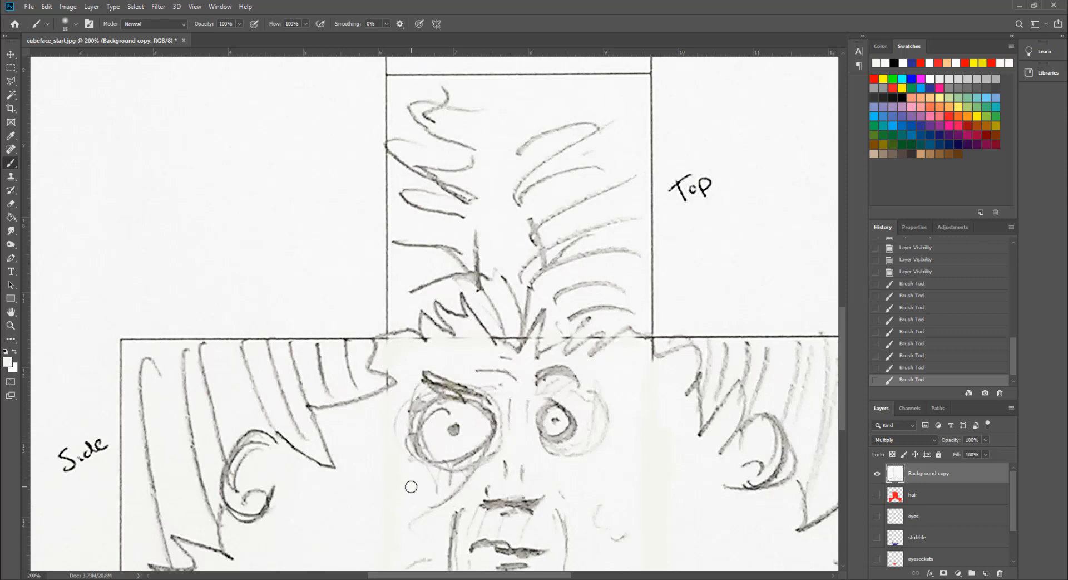
Paint out the lower outline beneath the face and side panels, plus the top panel's side lines above the forehead
key("h")
left_click_drag(411, 486, 481, 501)
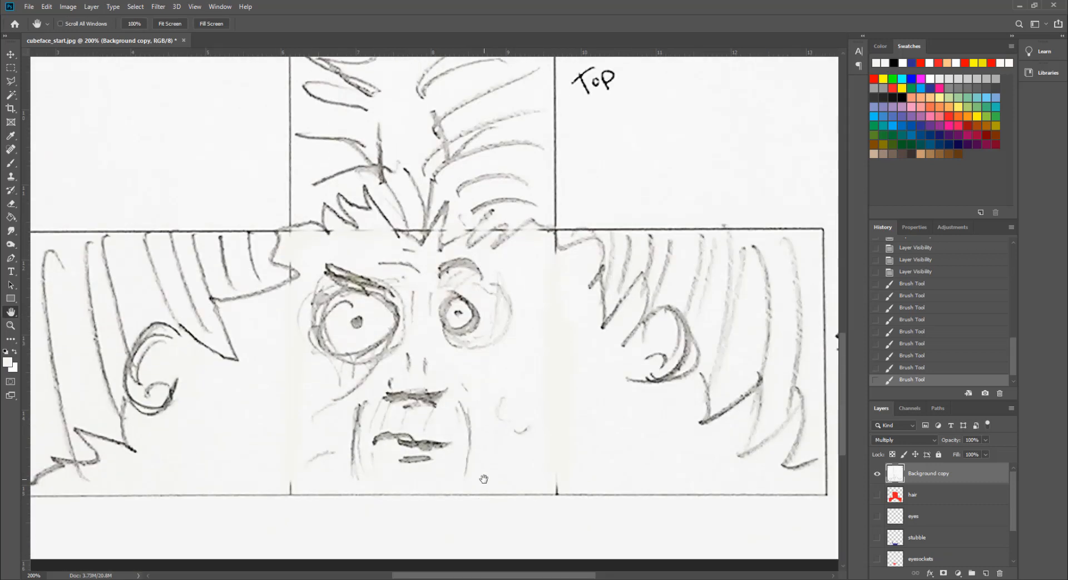
key("b")
mouse_move(289, 496)
left_mouse_down()
mouse_move(525, 499)
mouse_move(554, 479)
left_mouse_up()
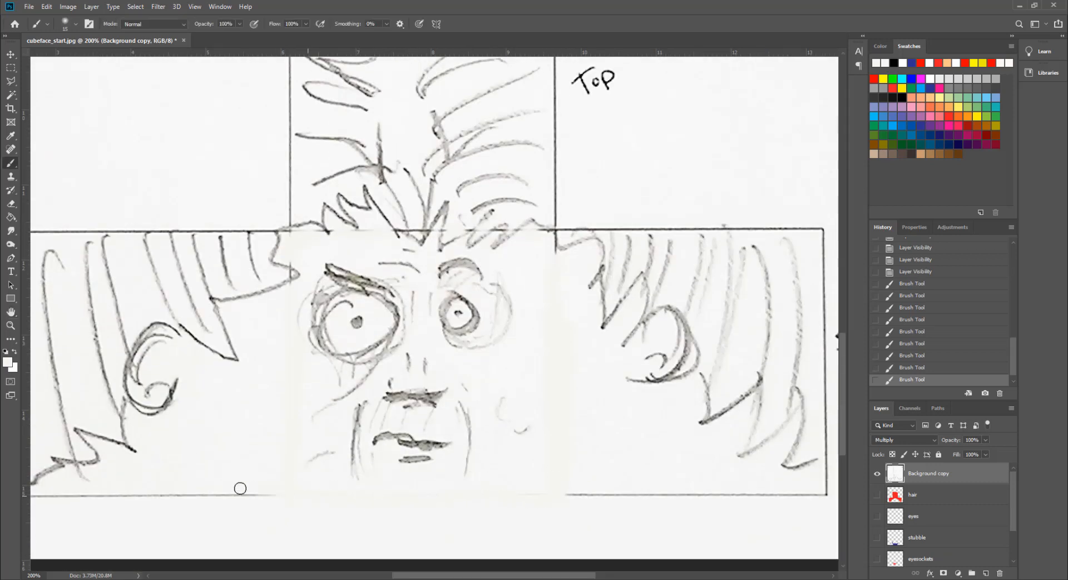
left_click_drag(36, 497, 281, 495)
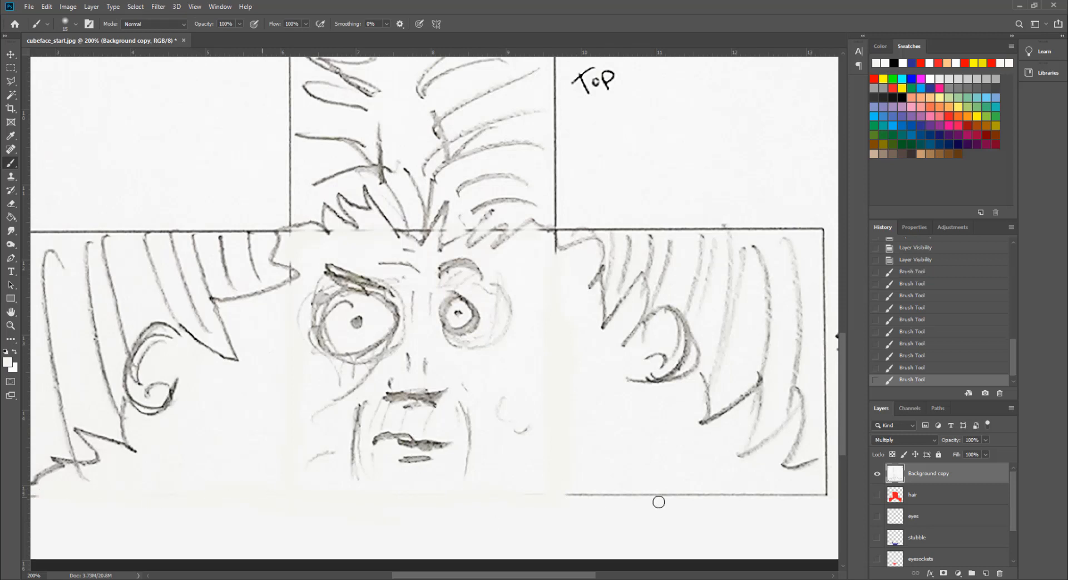
left_click_drag(548, 498, 718, 488)
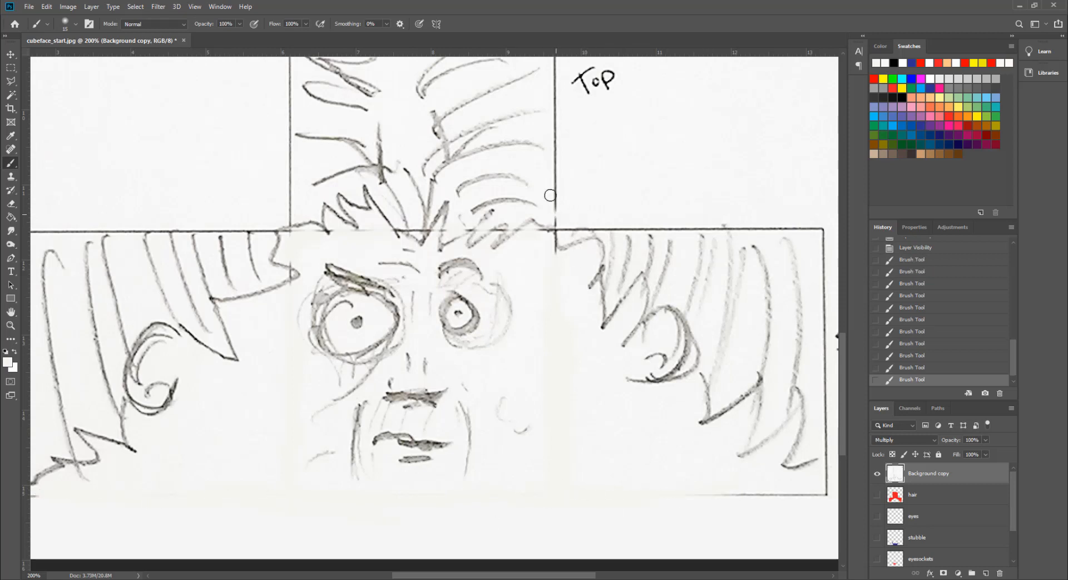
mouse_move(550, 195)
left_mouse_down()
mouse_move(565, 66)
mouse_move(551, 157)
mouse_move(559, 180)
mouse_move(550, 95)
left_mouse_up()
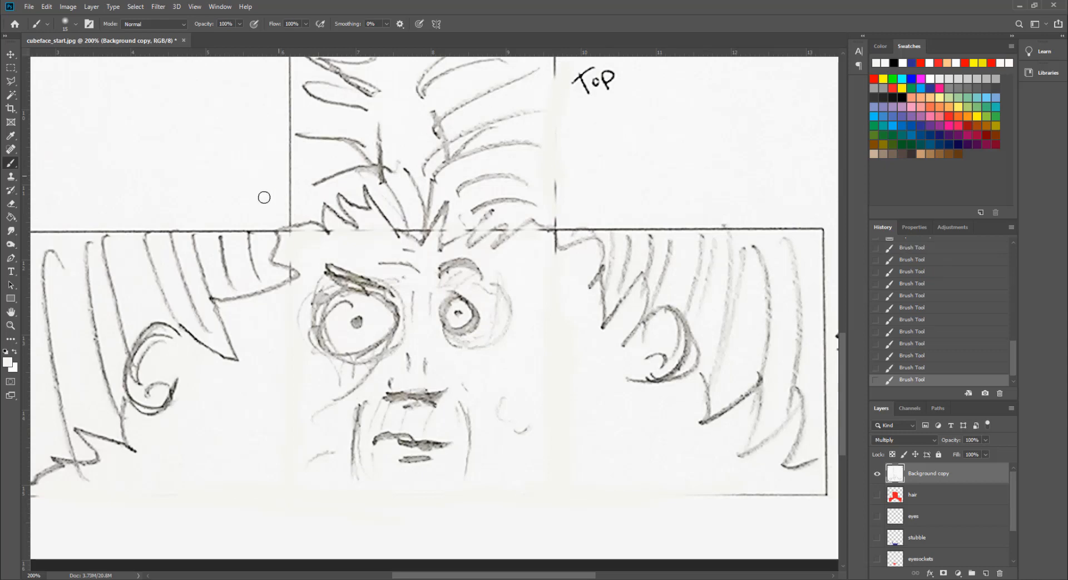
mouse_move(284, 206)
left_mouse_down()
mouse_move(306, 88)
mouse_move(304, 64)
mouse_move(296, 104)
mouse_move(287, 60)
mouse_move(295, 100)
mouse_move(292, 199)
left_mouse_up()
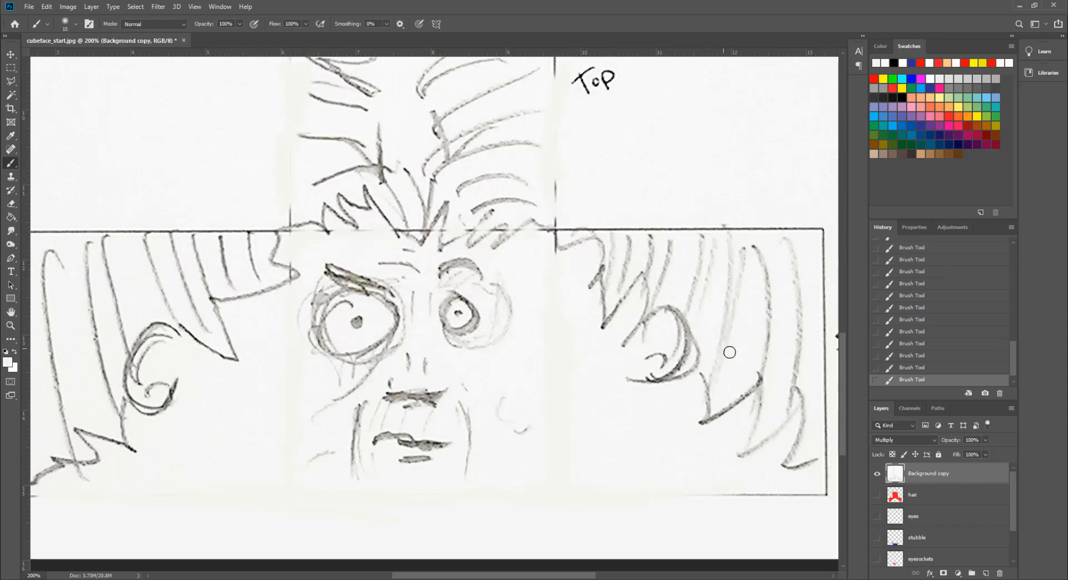
Show the hair, eyes, stubble, eyesockets and skin layers again beneath the cleaned line art
left_click(877, 494)
left_click(877, 516)
left_click(877, 537)
left_click(877, 557)
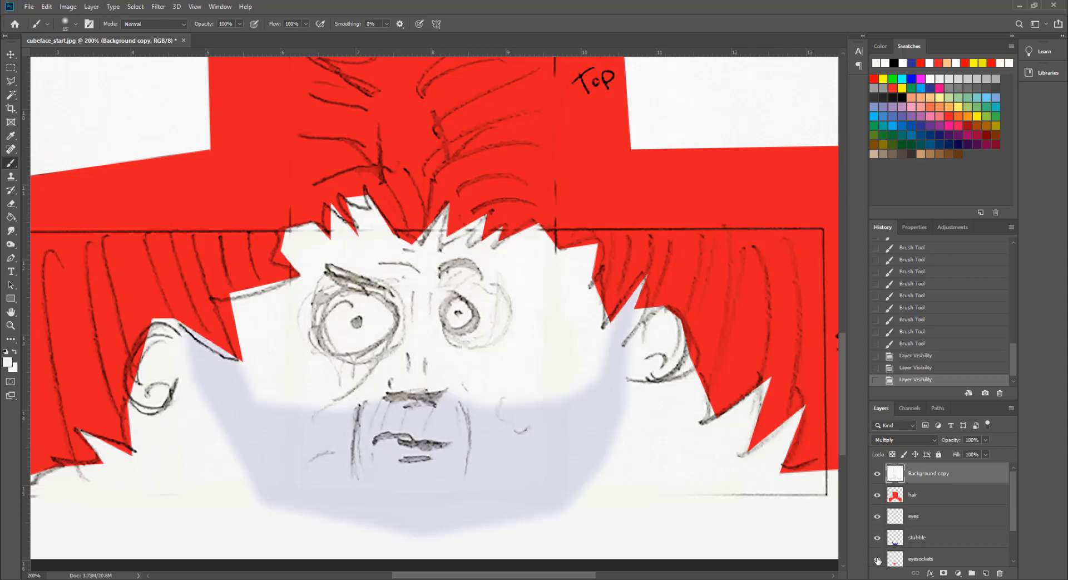
scroll(884, 551, "down", 2)
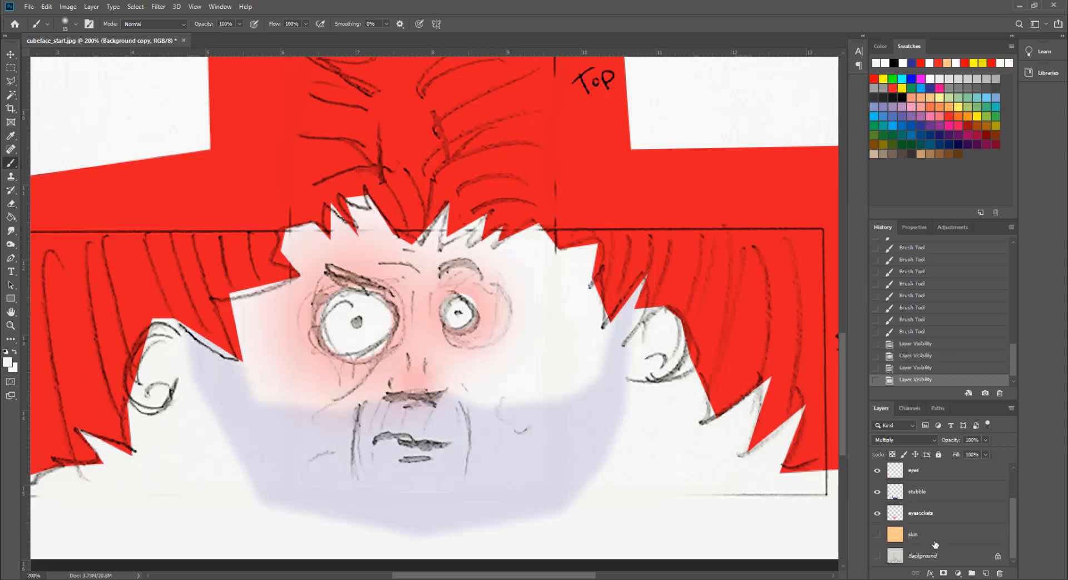
left_click(877, 534)
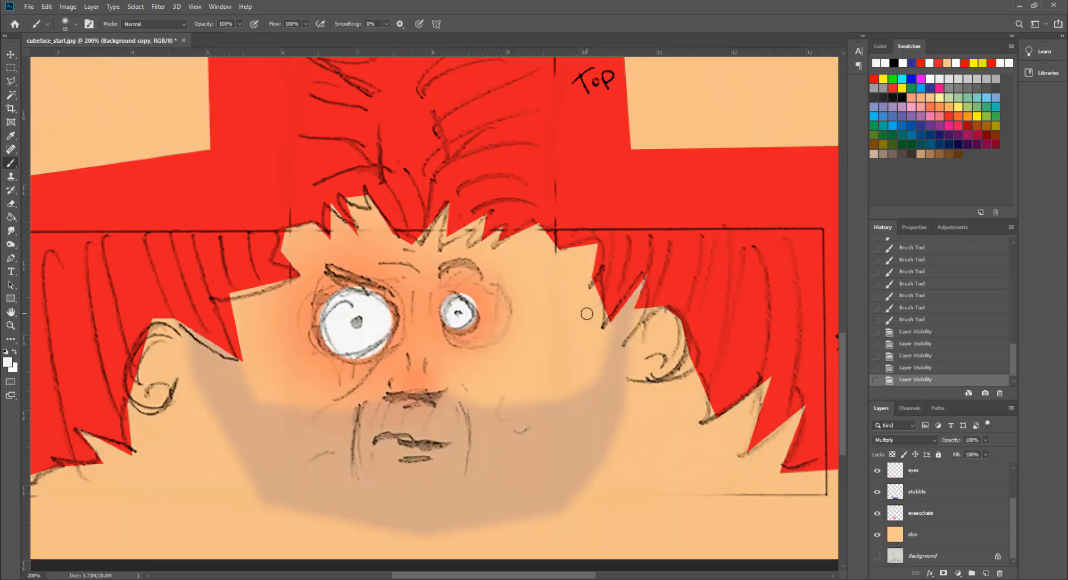
Select the rectangle spanning the four black corner marks and crop the image to it
key("ctrl+minus")
key("ctrl+minus")
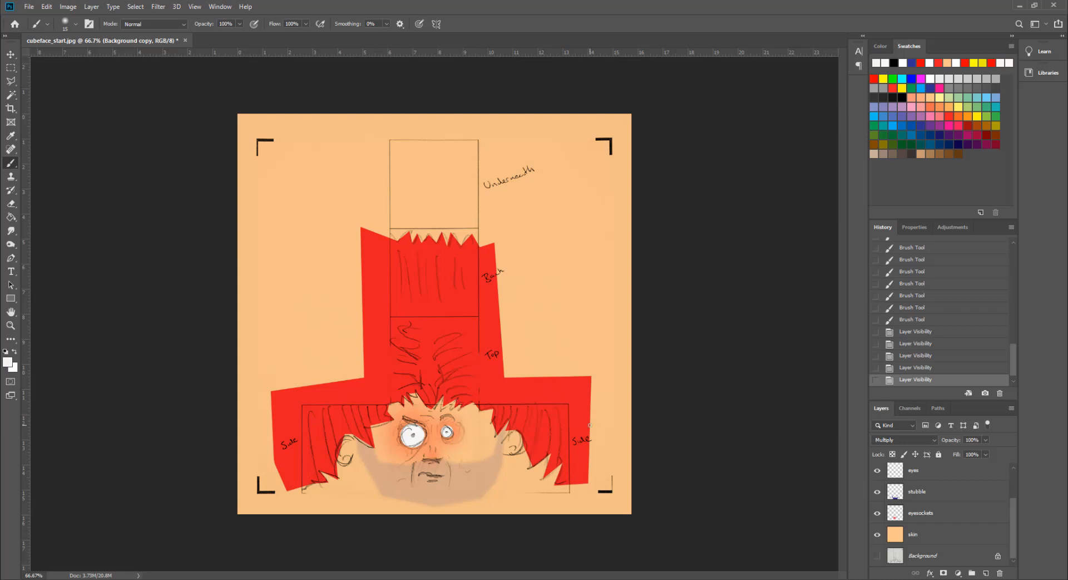
left_click(11, 69)
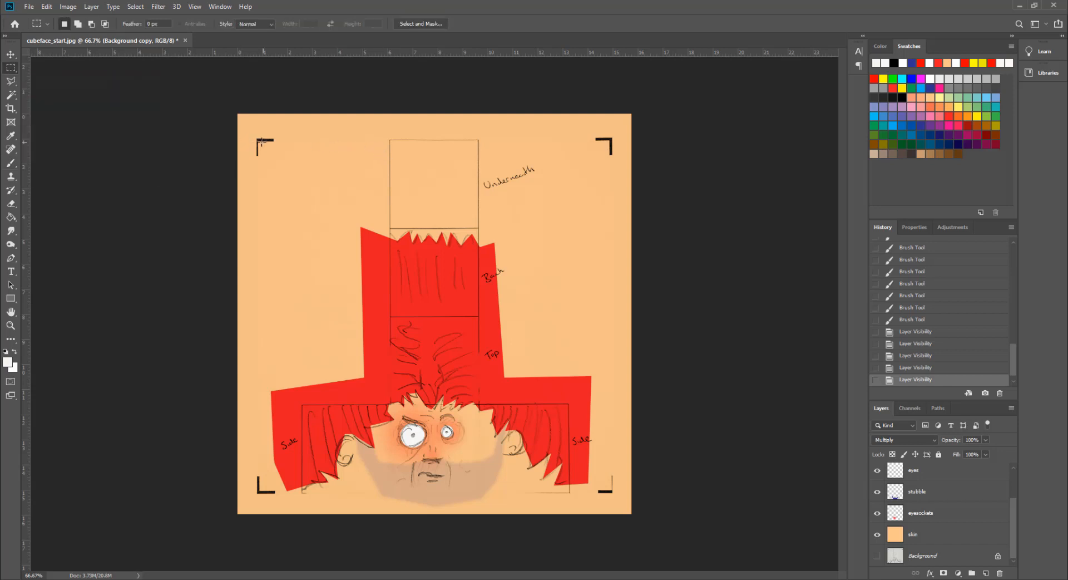
left_click_drag(257, 140, 612, 492)
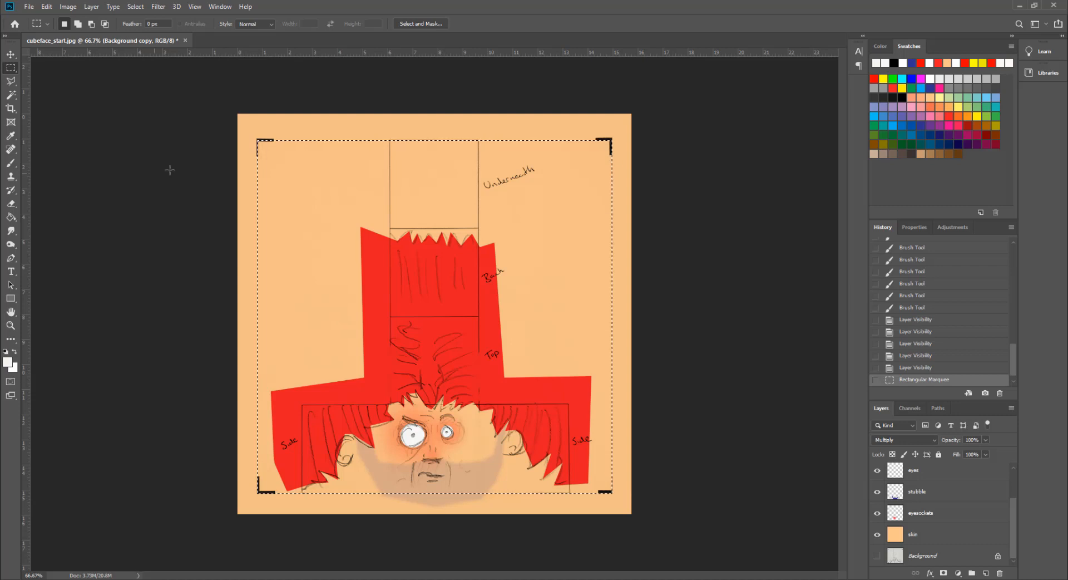
left_click(68, 7)
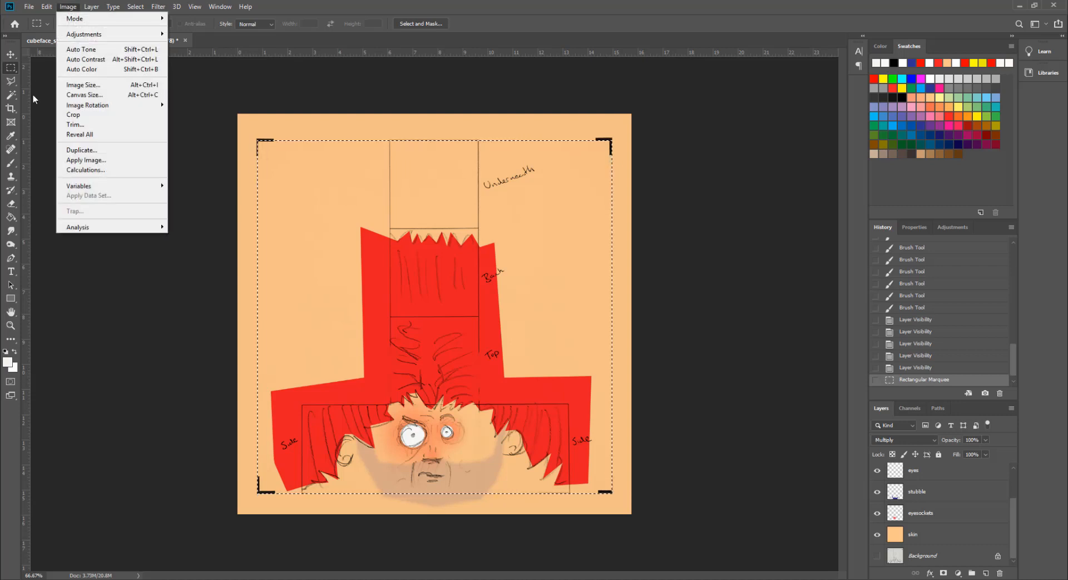
left_click(88, 115)
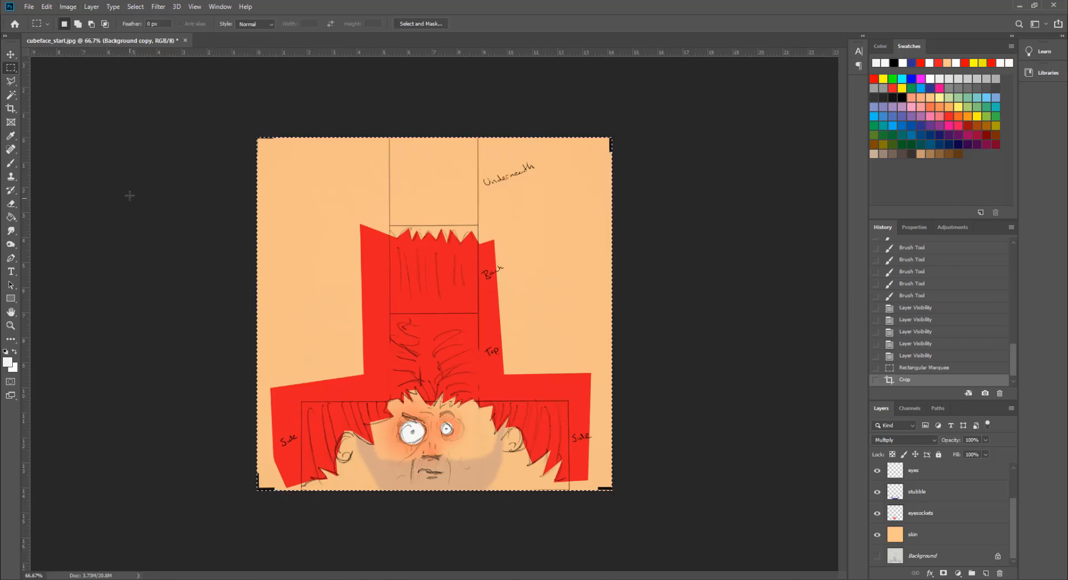
Resize the cropped image to a width of 1000 pixels, keeping its proportions
left_click(68, 8)
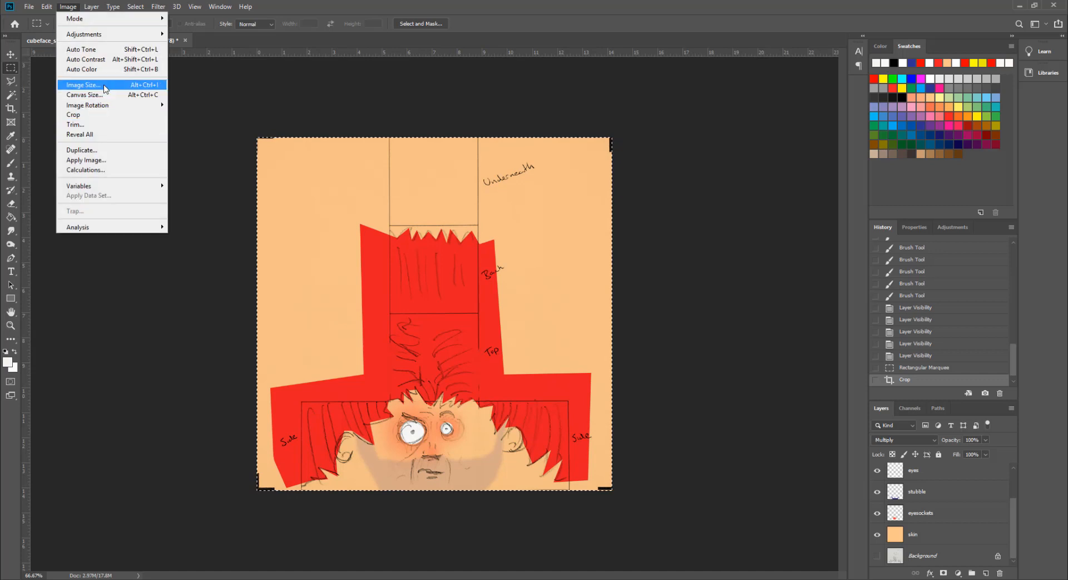
left_click(83, 85)
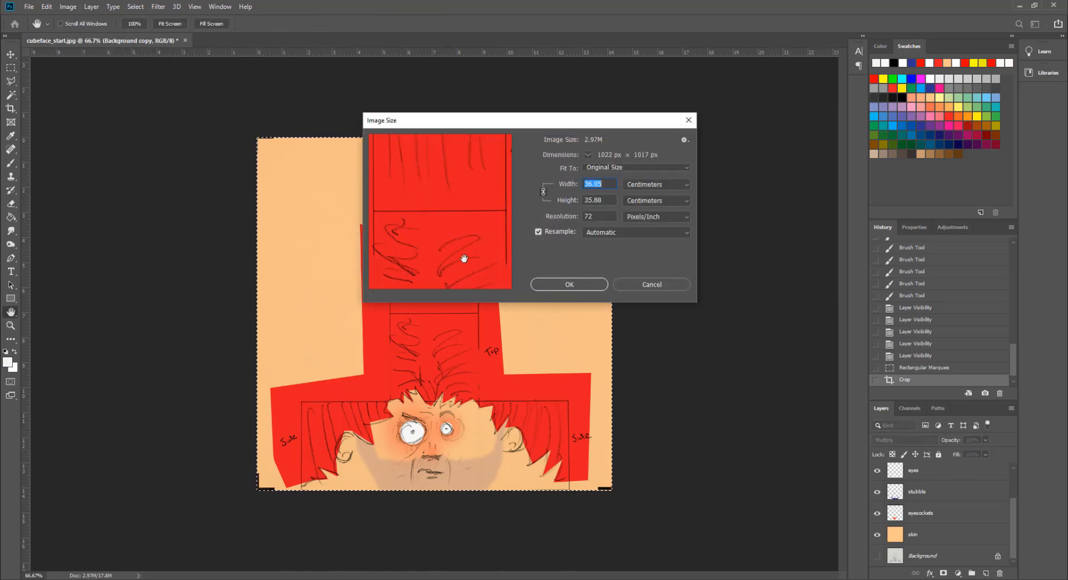
left_click(648, 184)
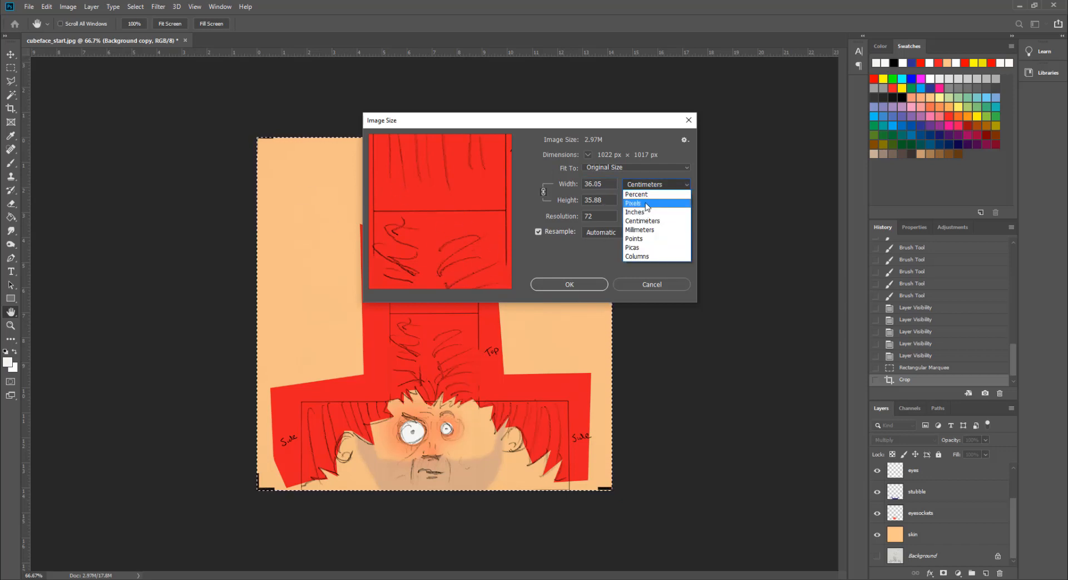
left_click(647, 198)
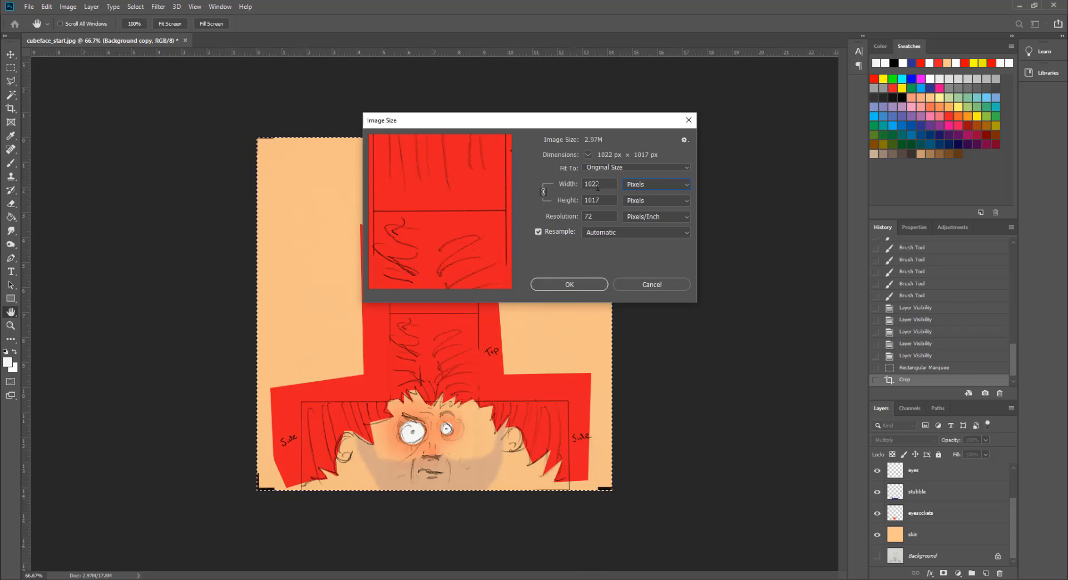
left_click_drag(601, 183, 569, 184)
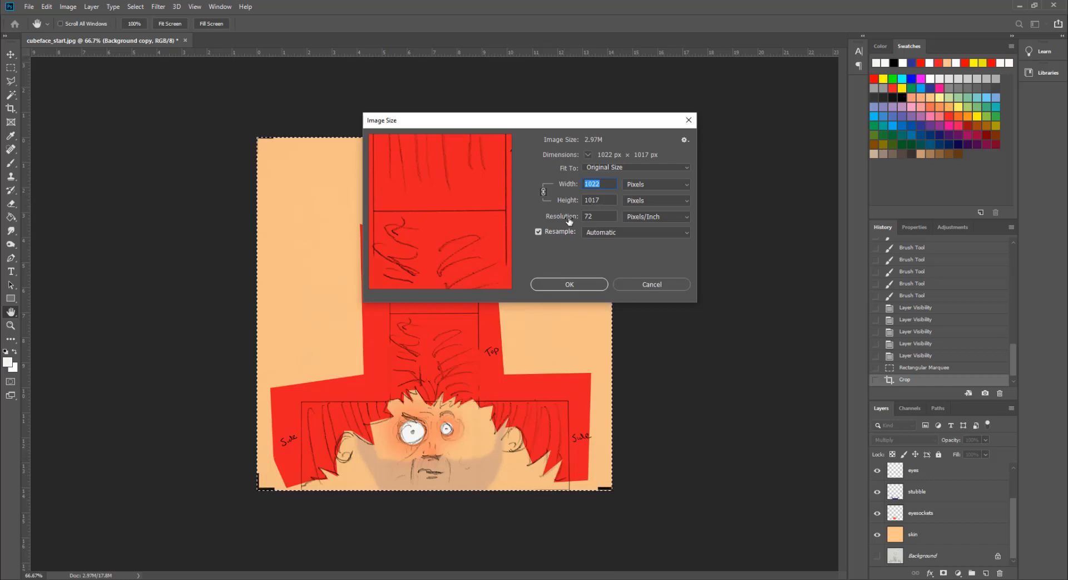
type("1000")
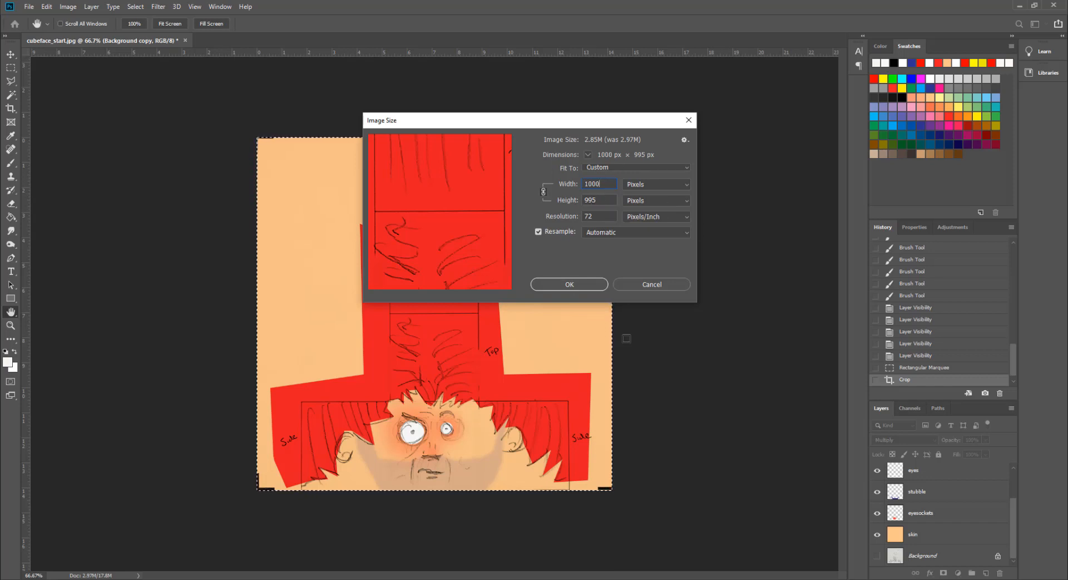
left_click(579, 285)
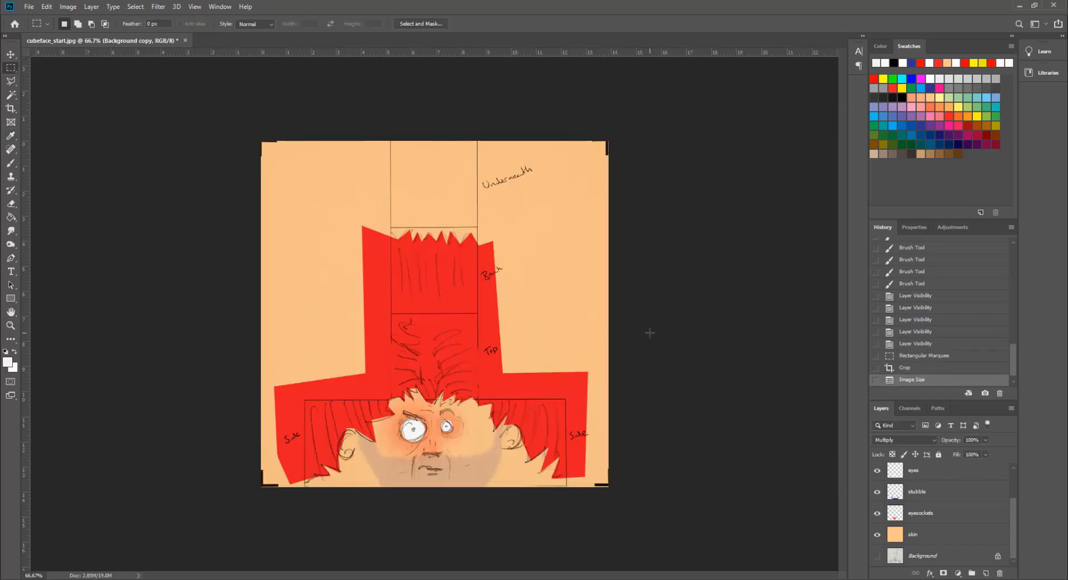
Save the layered image as the Photoshop file test01.psd in the sourceimages folder, with Maximize Compatibility on
key("ctrl+plus")
key("ctrl+minus")
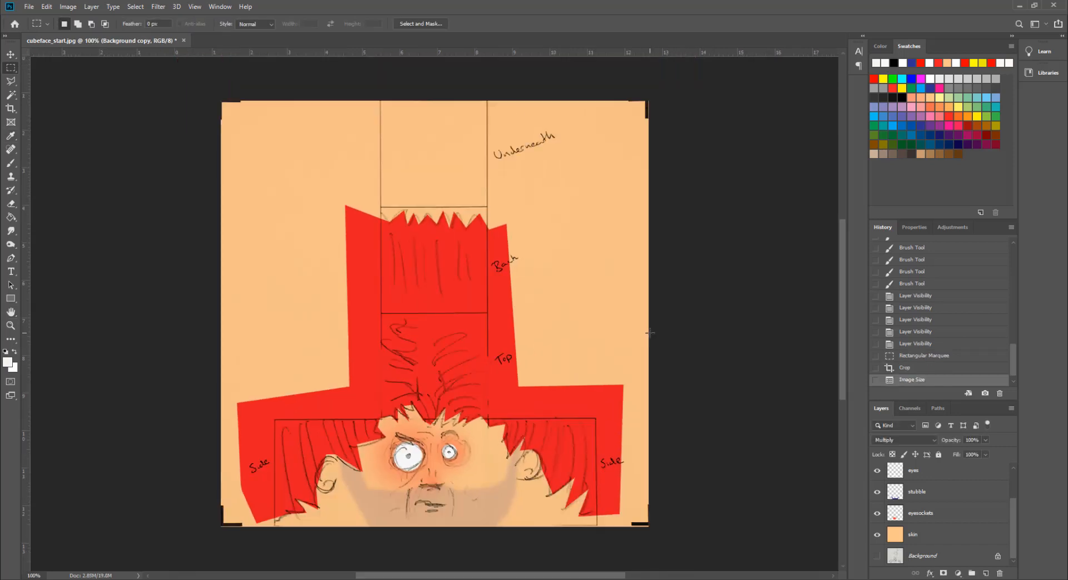
left_click(29, 7)
left_click(74, 123)
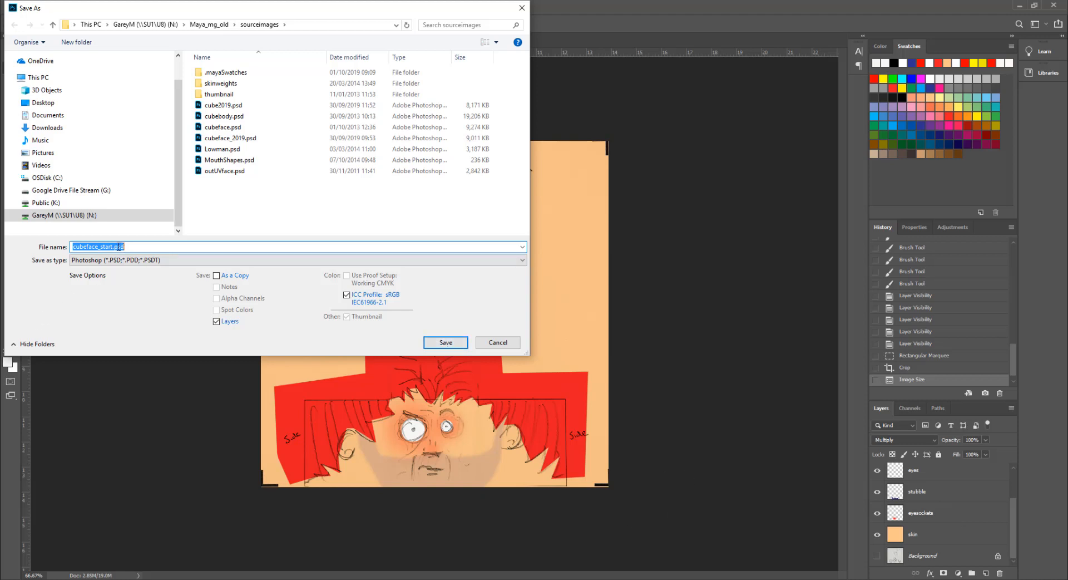
left_click_drag(112, 248, 59, 250)
type("ted")
key("BackSpace")
type("st01")
left_click(439, 341)
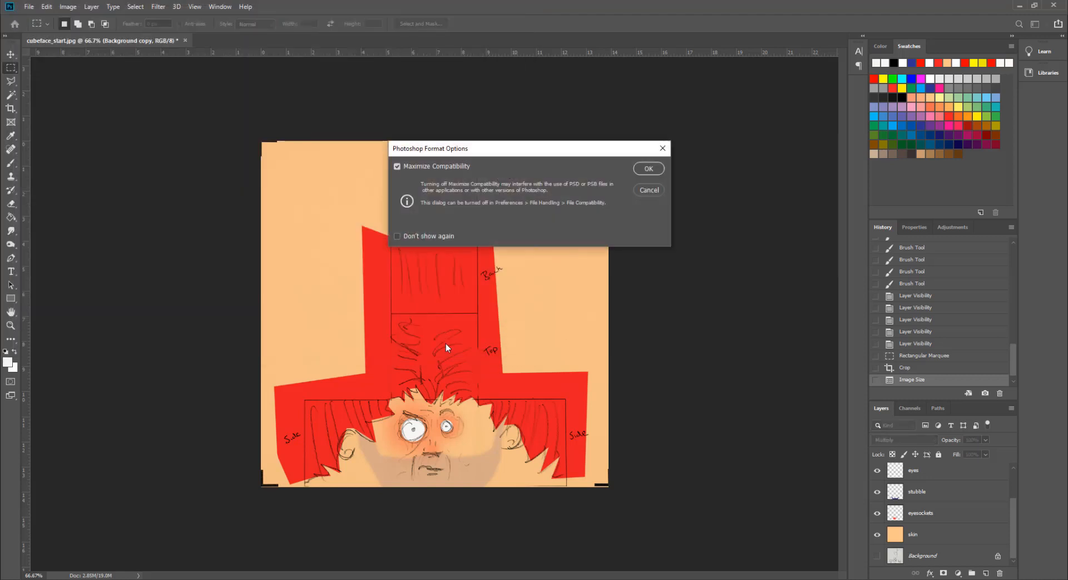
left_click(650, 168)
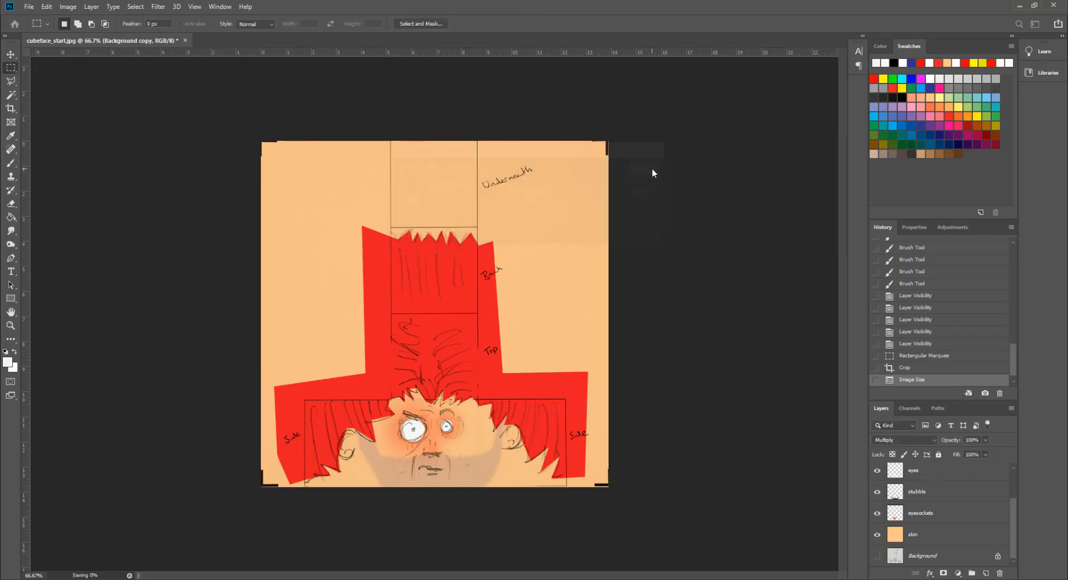
left_click(28, 6)
left_click(61, 123)
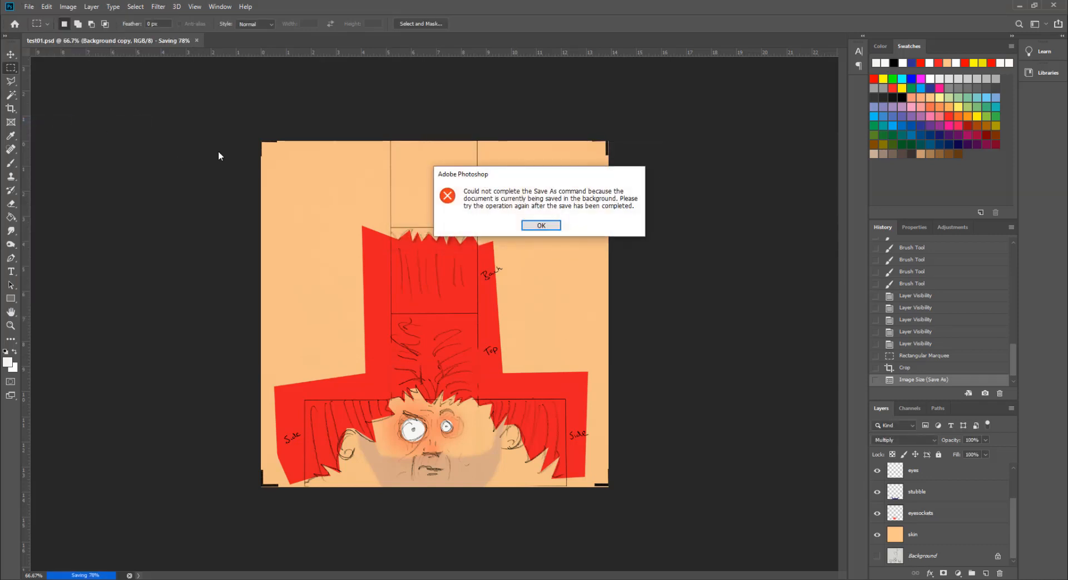
left_click(549, 224)
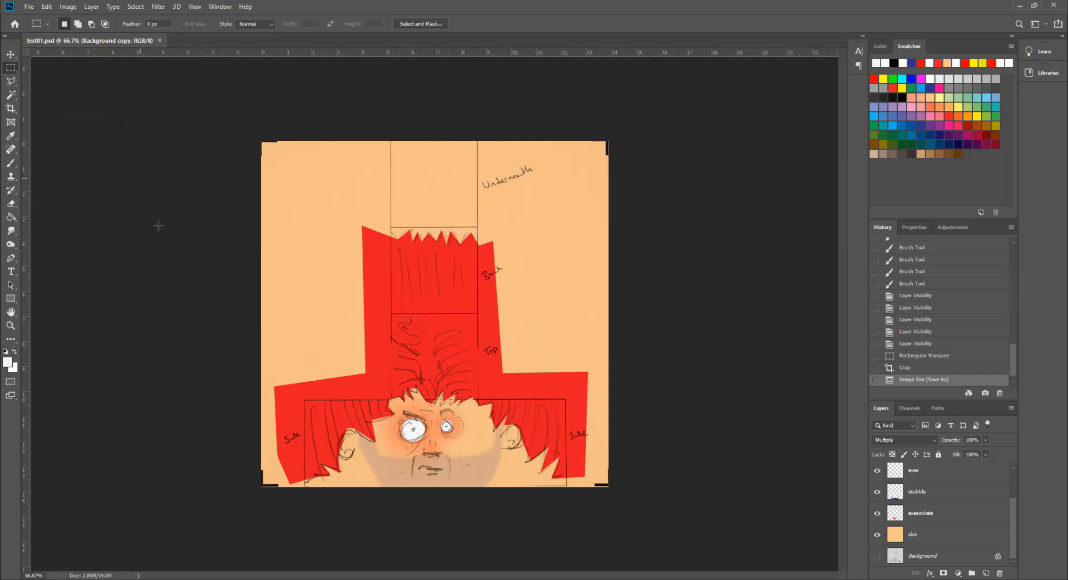
Save a JPEG copy as test01.jpg in the sourceimages folder at maximum quality 12 with the Baseline ("Standard") format
left_click(28, 6)
left_click(65, 127)
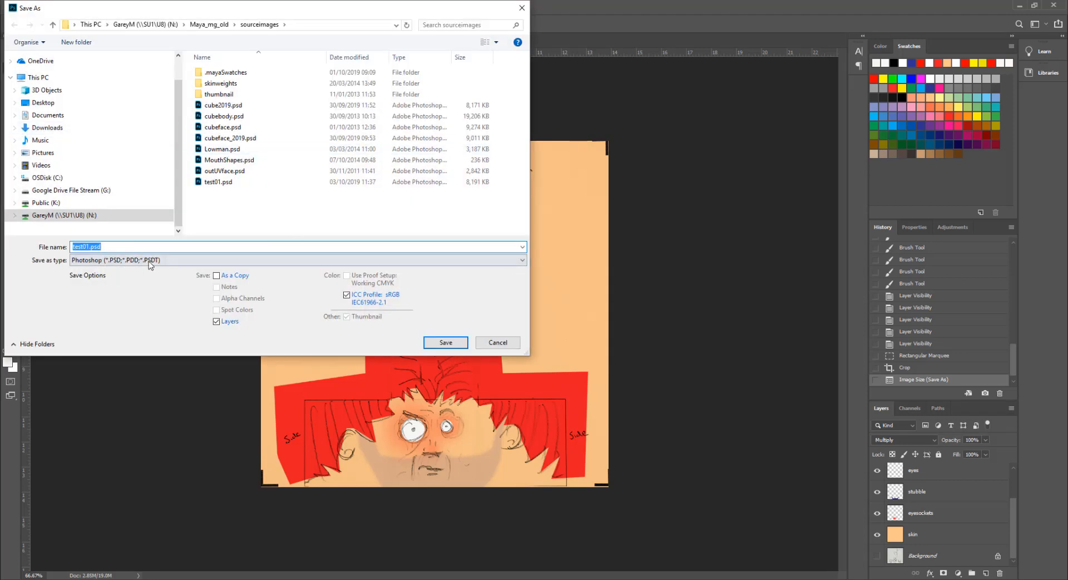
left_click(151, 260)
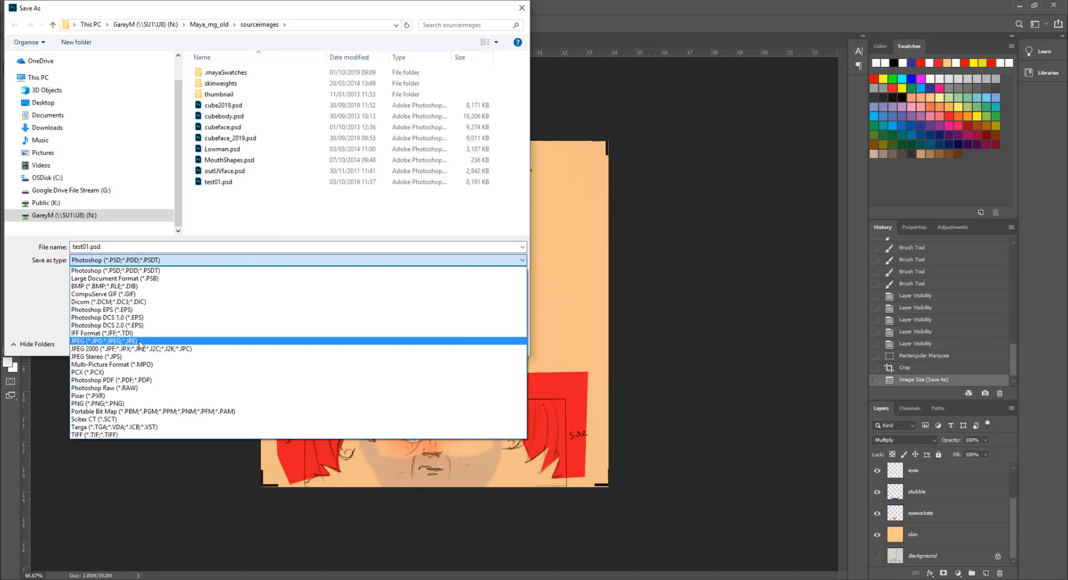
left_click(140, 342)
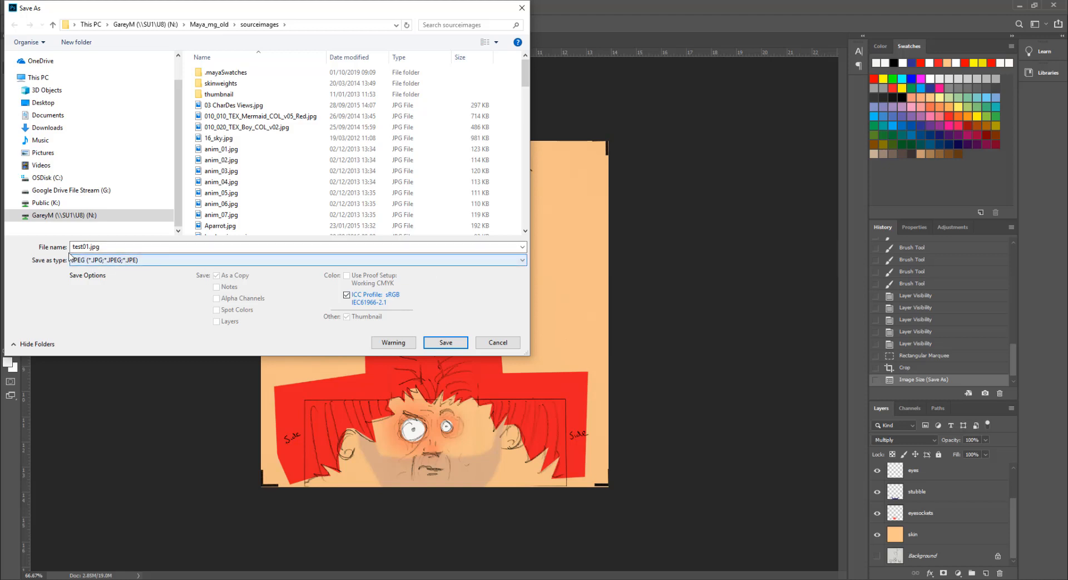
left_click(446, 342)
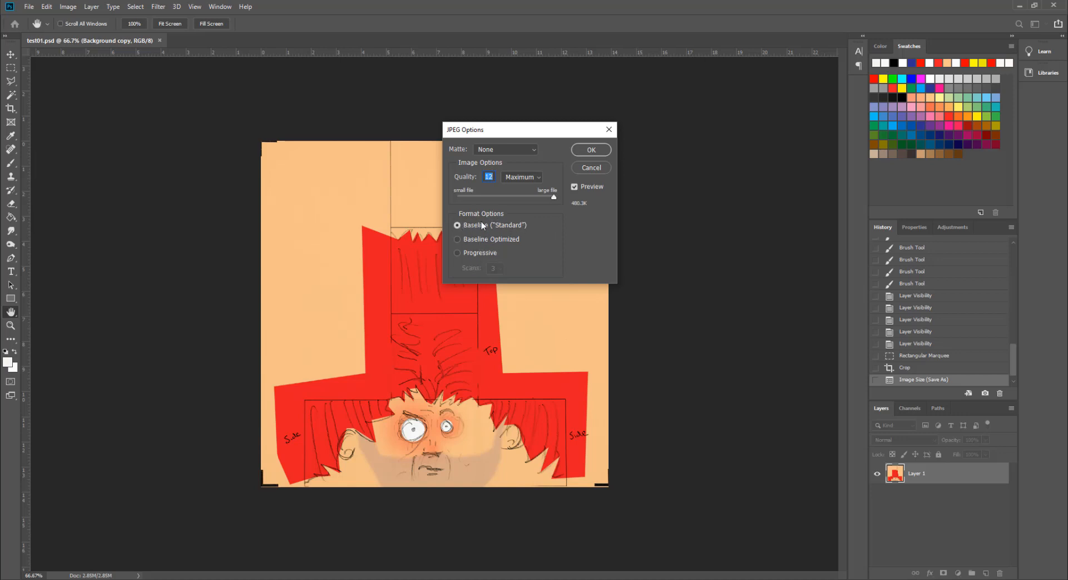
left_click(595, 152)
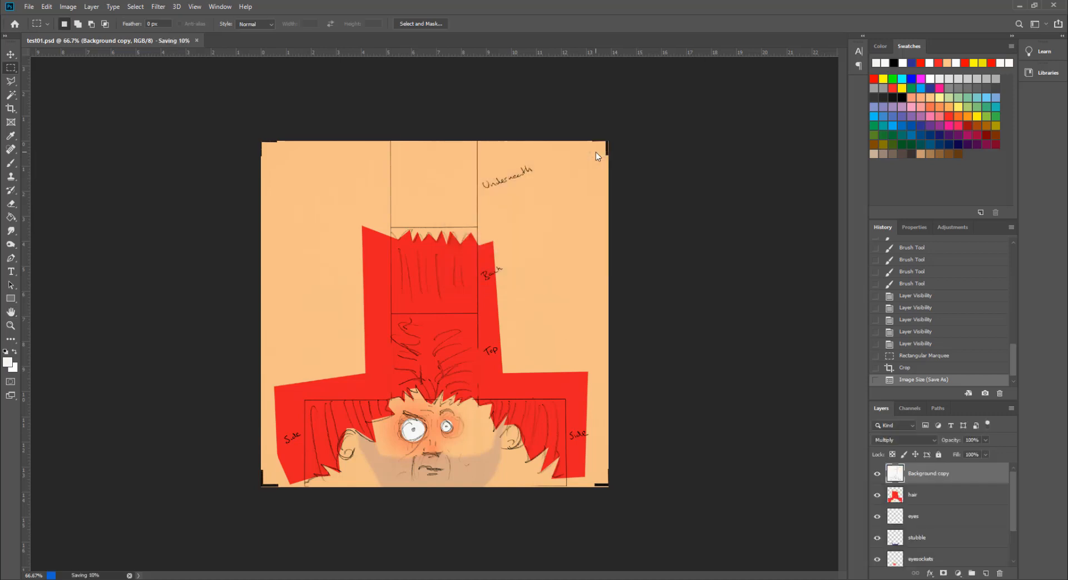